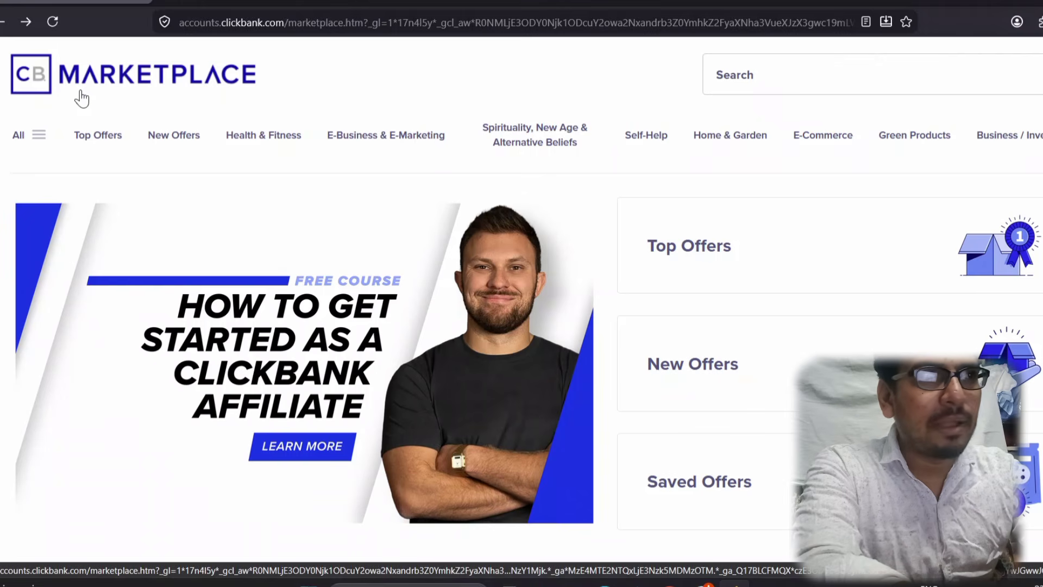
Step: Check the Digistore24 marketplace briefly, then open the Top Offers list in the ClickBank marketplace
{"action": "left_click", "coordinate": [236, 5]}
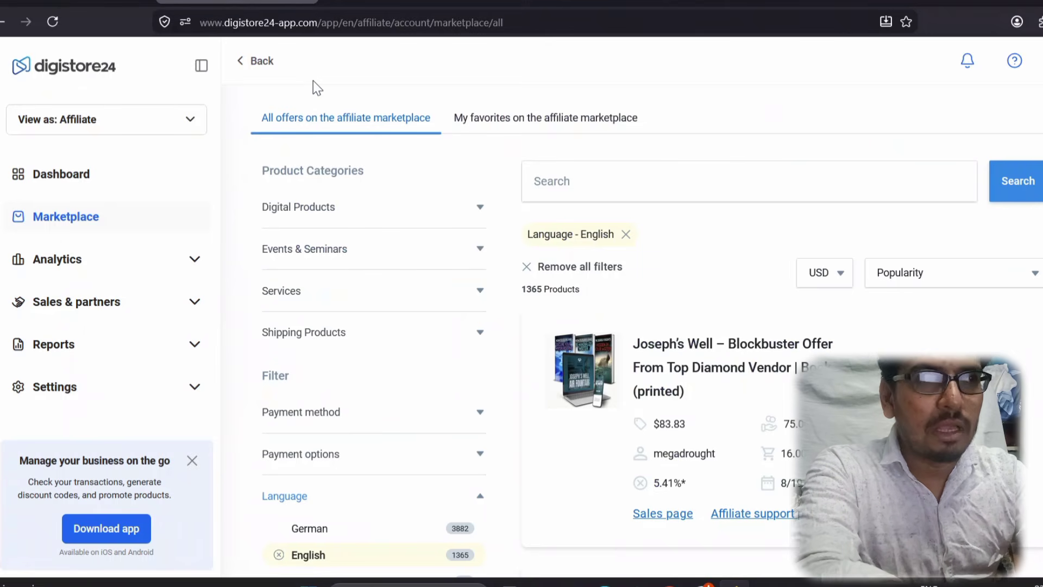
{"action": "left_click", "coordinate": [87, 3]}
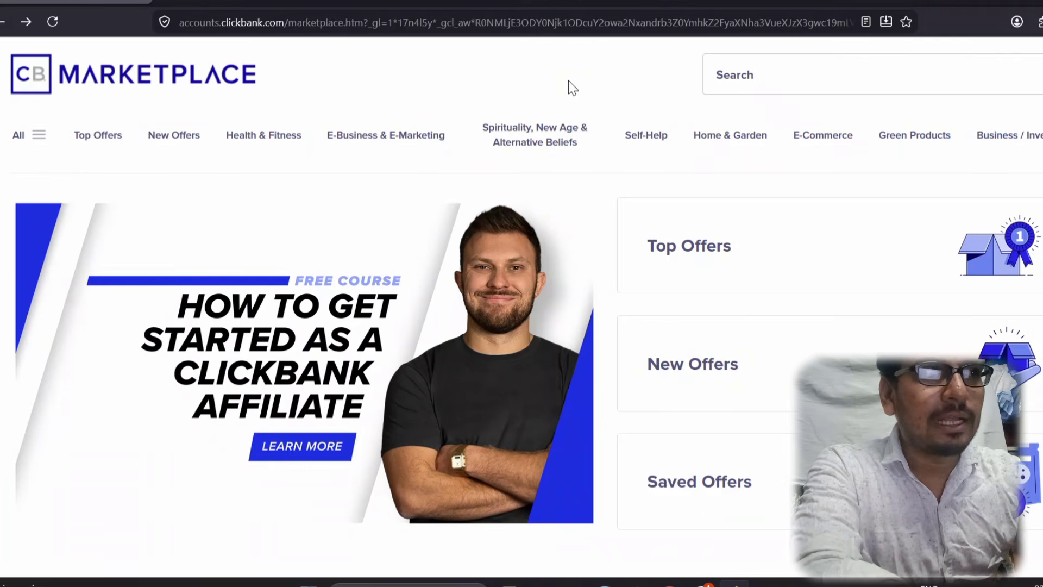
{"action": "left_click", "coordinate": [115, 133]}
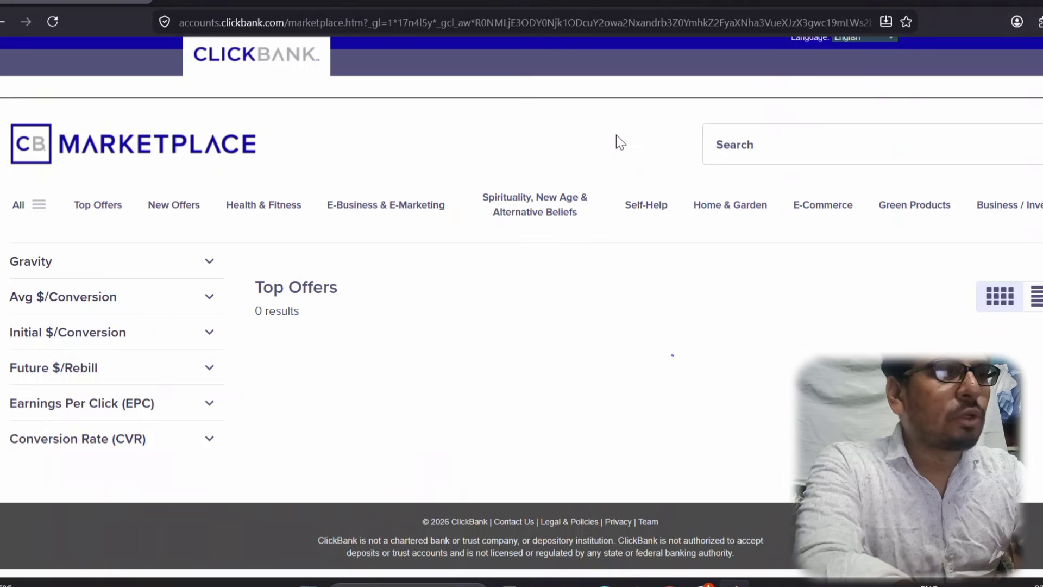
{"action": "left_click", "coordinate": [632, 151]}
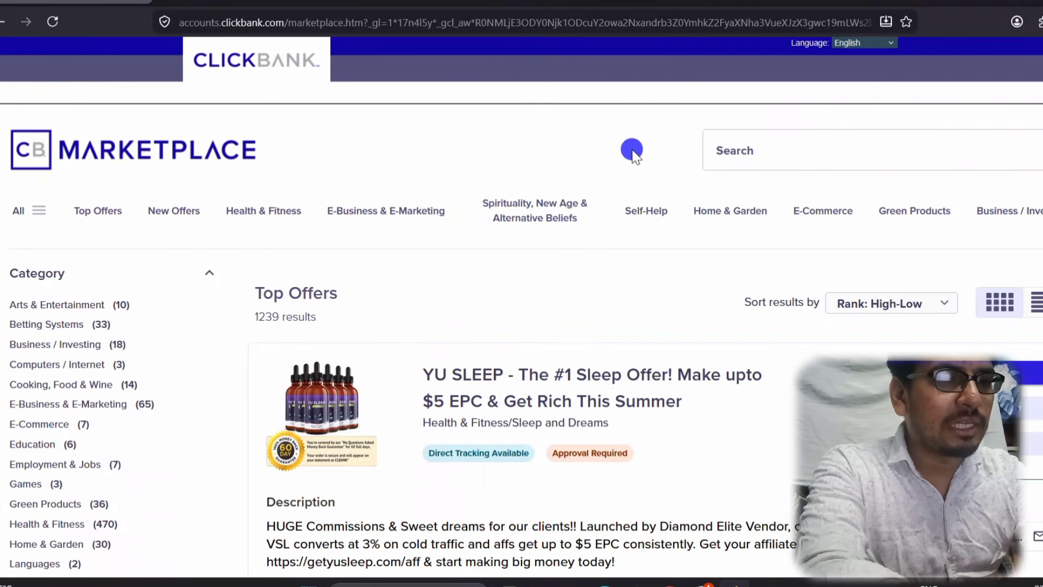
{"action": "scroll", "coordinate": [632, 150], "scroll_direction": "down", "scroll_amount": 2}
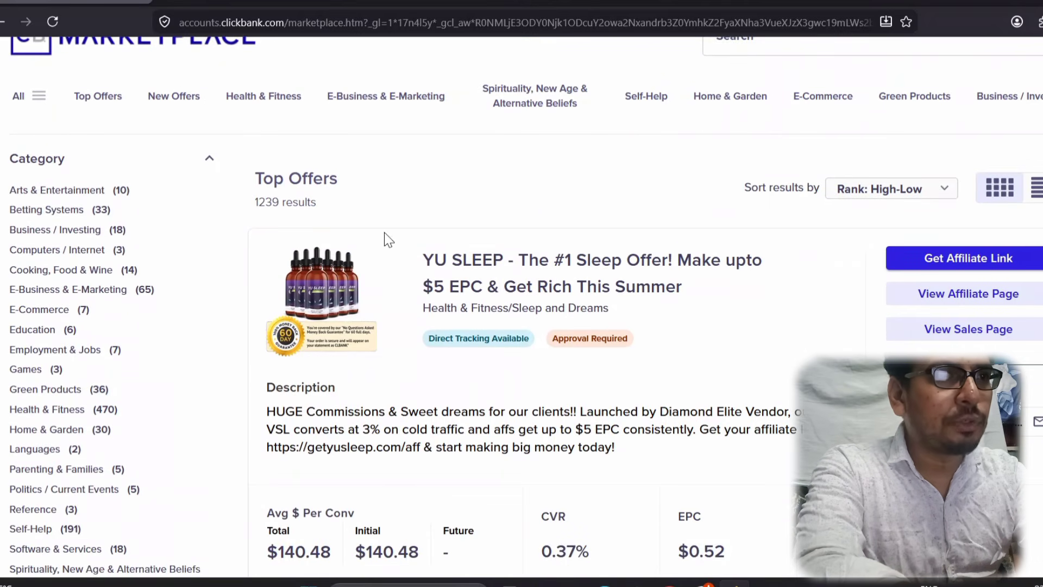
Step: Copy the product name YU SLEEP from the first offer and search Google for "yu sleep reviews" in a new tab
{"action": "left_click", "coordinate": [419, 255]}
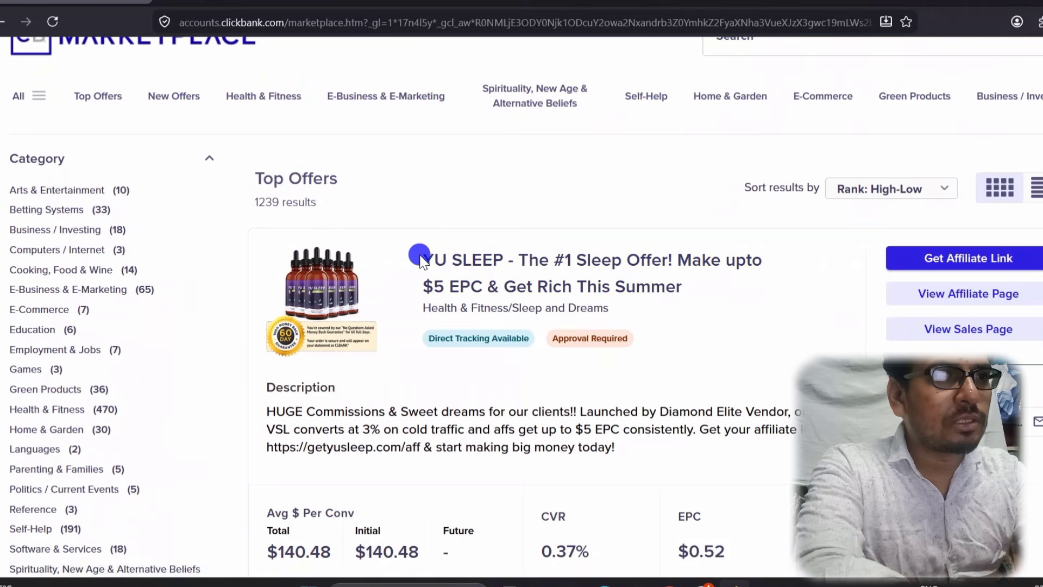
{"action": "left_click_drag", "start_coordinate": [421, 257], "coordinate": [505, 262]}
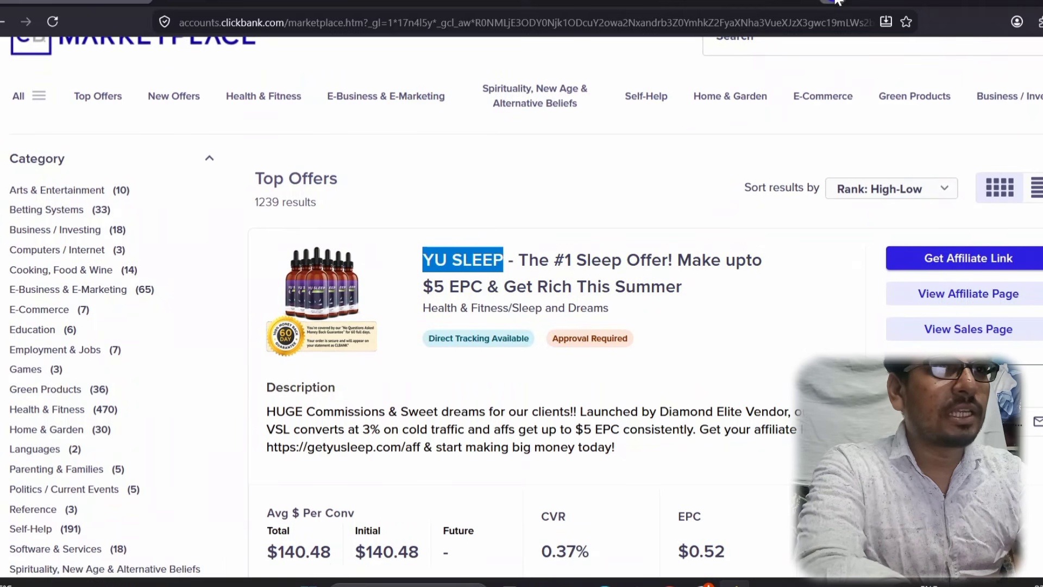
{"action": "key", "text": "ctrl+c"}
{"action": "key", "text": "ctrl+n"}
{"action": "key", "text": "ctrl+v"}
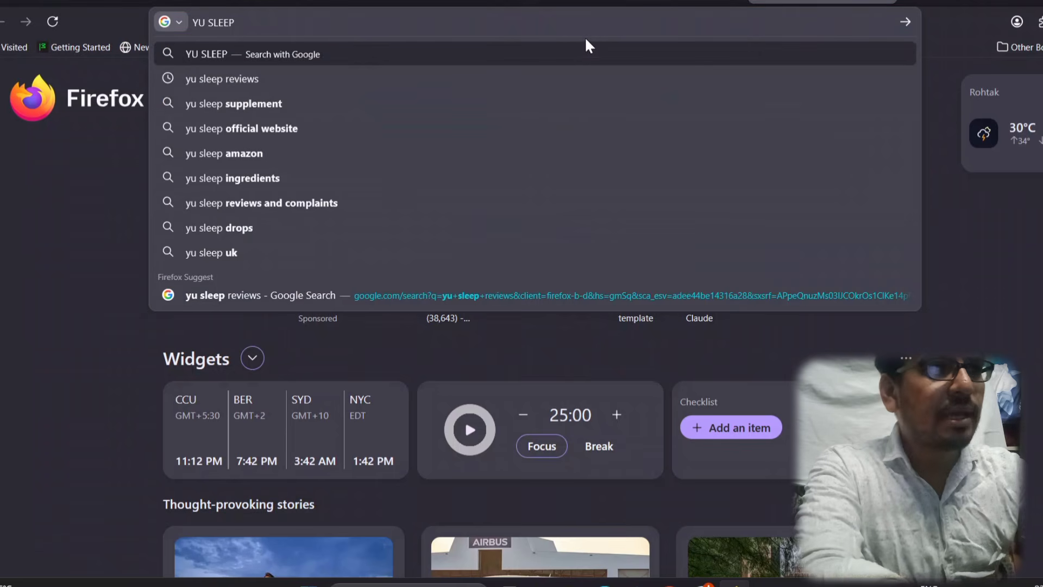
{"action": "left_click", "coordinate": [245, 84]}
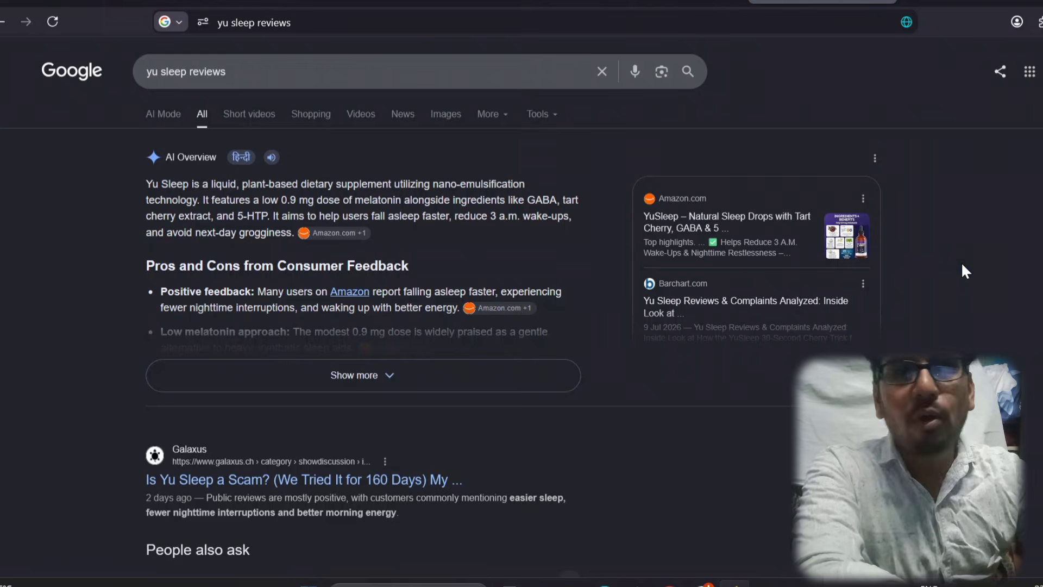
Step: Examine the first two Google result pages to see which sites and videos rank for the YU SLEEP review search
{"action": "scroll", "coordinate": [962, 266], "scroll_direction": "down", "scroll_amount": 1}
{"action": "scroll", "coordinate": [962, 265], "scroll_direction": "down", "scroll_amount": 10}
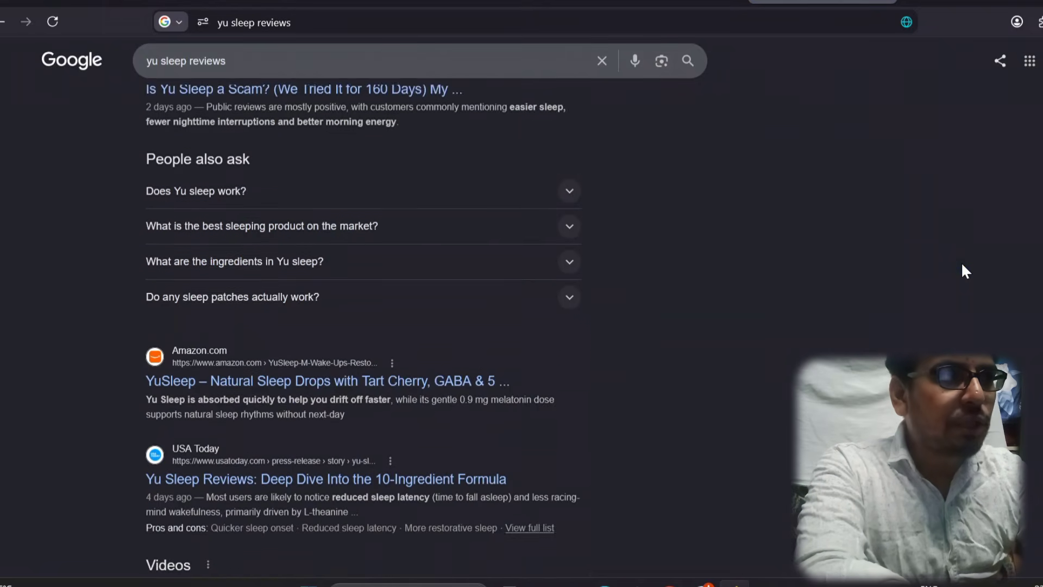
{"action": "scroll", "coordinate": [961, 266], "scroll_direction": "down", "scroll_amount": 9}
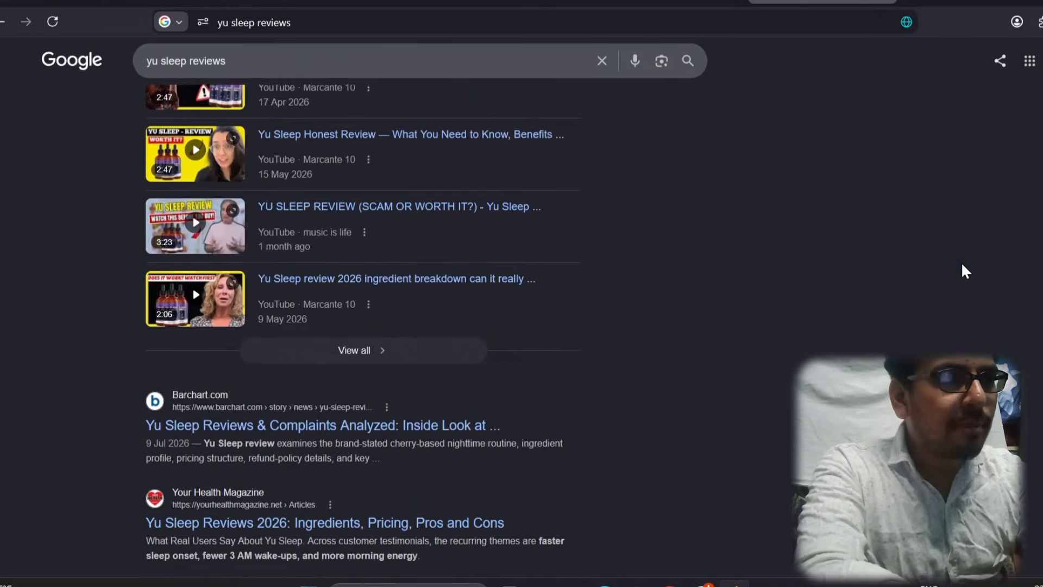
{"action": "scroll", "coordinate": [961, 264], "scroll_direction": "down", "scroll_amount": 8}
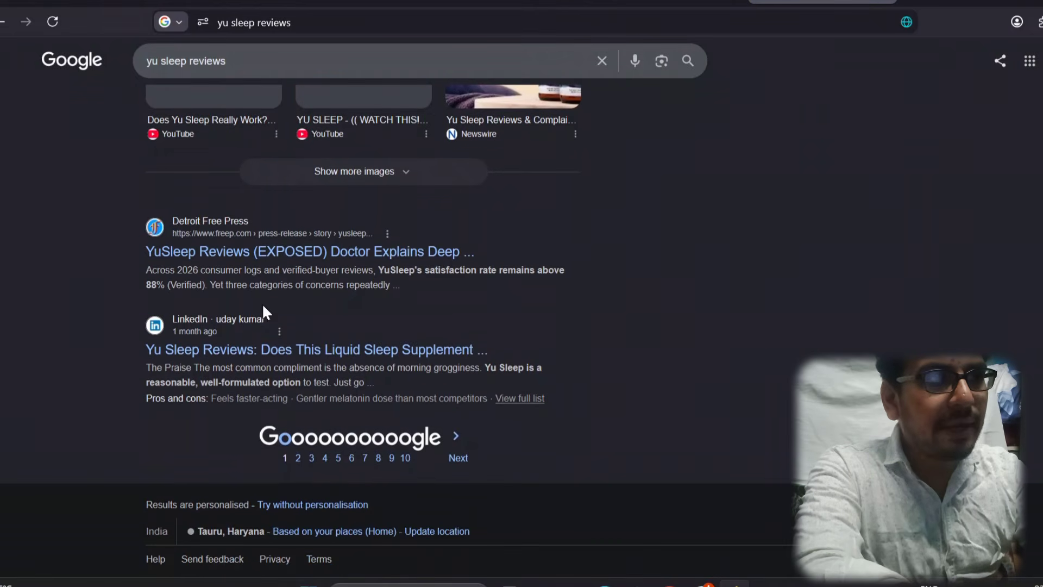
{"action": "left_click", "coordinate": [296, 461]}
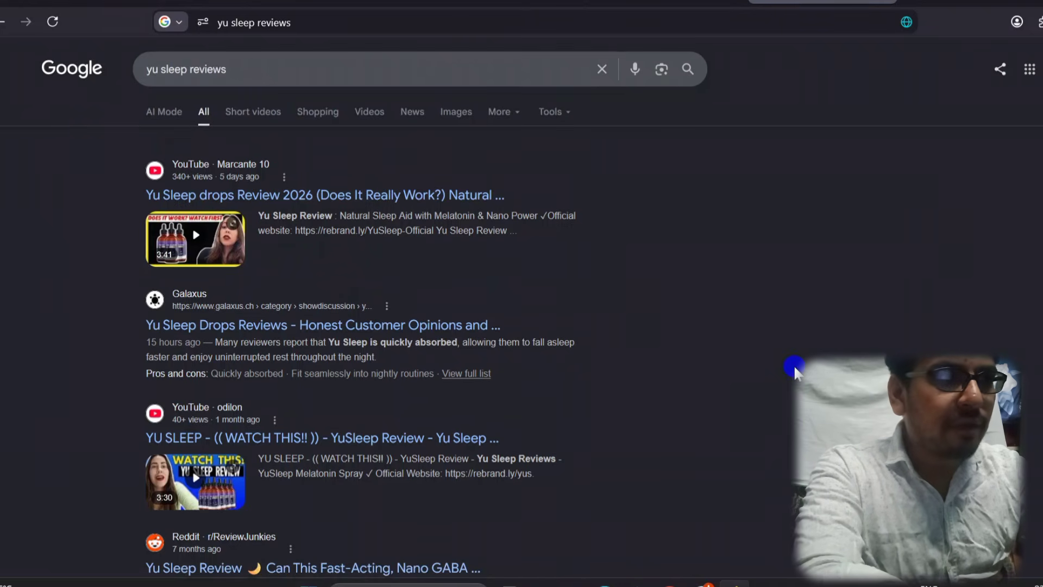
{"action": "scroll", "coordinate": [795, 373], "scroll_direction": "down", "scroll_amount": 5}
{"action": "scroll", "coordinate": [795, 369], "scroll_direction": "down", "scroll_amount": 6}
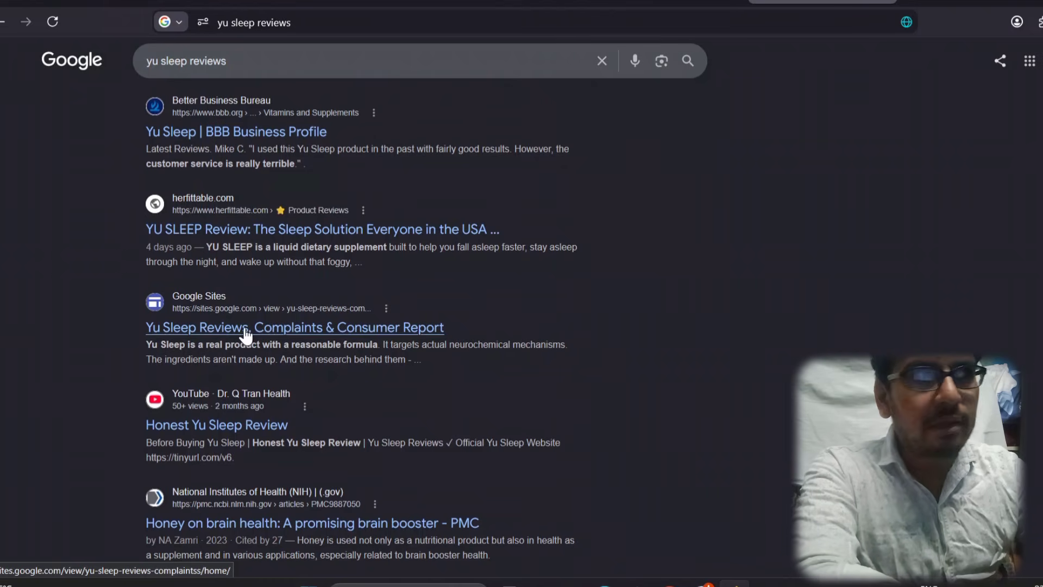
Step: Return to the ClickBank marketplace and look through the Top Offers list as far as the Joint Genesis offer
{"action": "left_click", "coordinate": [81, 2]}
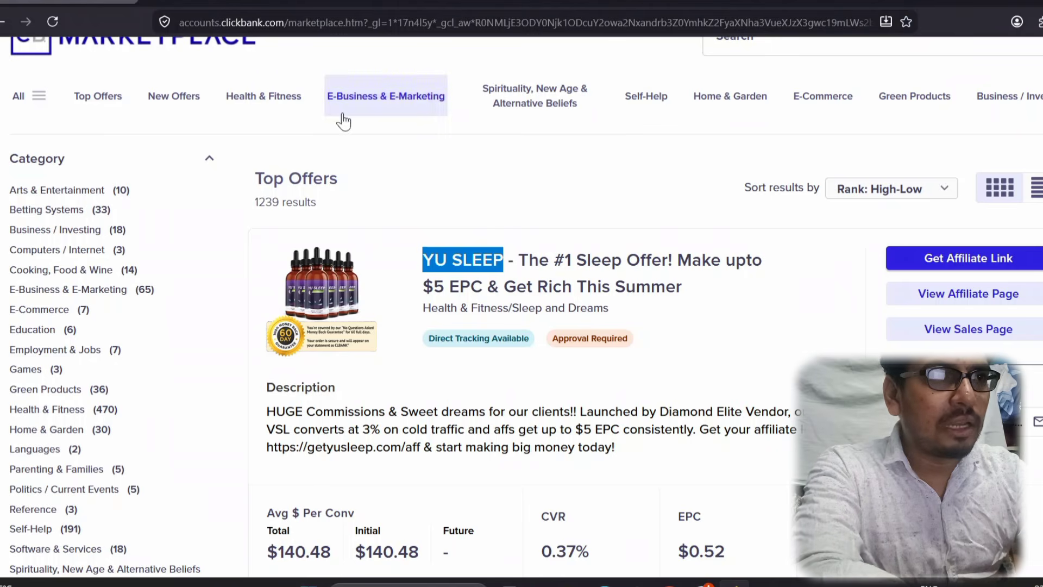
{"action": "left_click", "coordinate": [494, 200]}
{"action": "scroll", "coordinate": [494, 201], "scroll_direction": "down", "scroll_amount": 2}
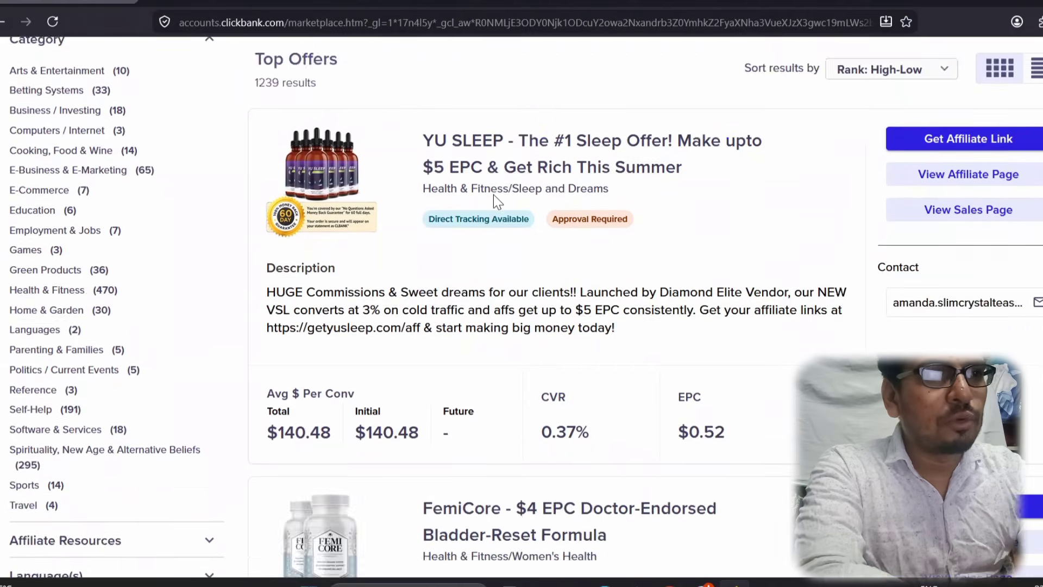
{"action": "scroll", "coordinate": [494, 196], "scroll_direction": "down", "scroll_amount": 15}
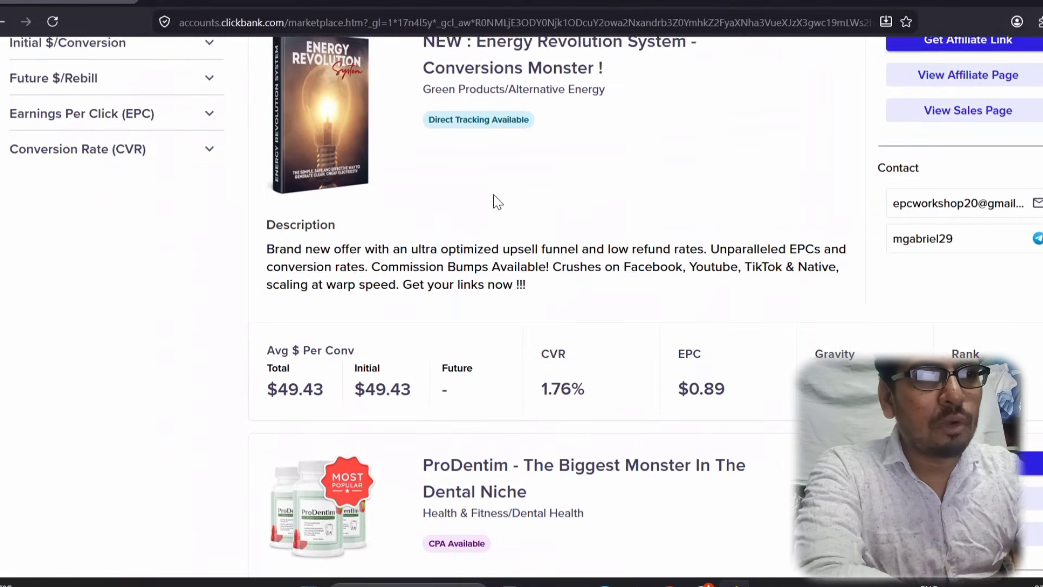
{"action": "scroll", "coordinate": [493, 201], "scroll_direction": "down", "scroll_amount": 14}
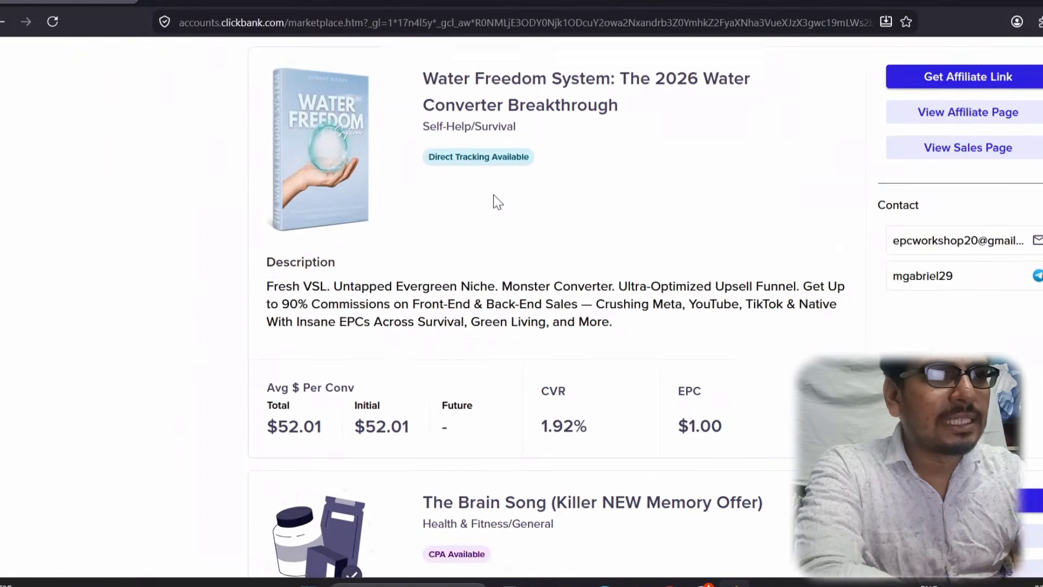
{"action": "scroll", "coordinate": [493, 195], "scroll_direction": "down", "scroll_amount": 16}
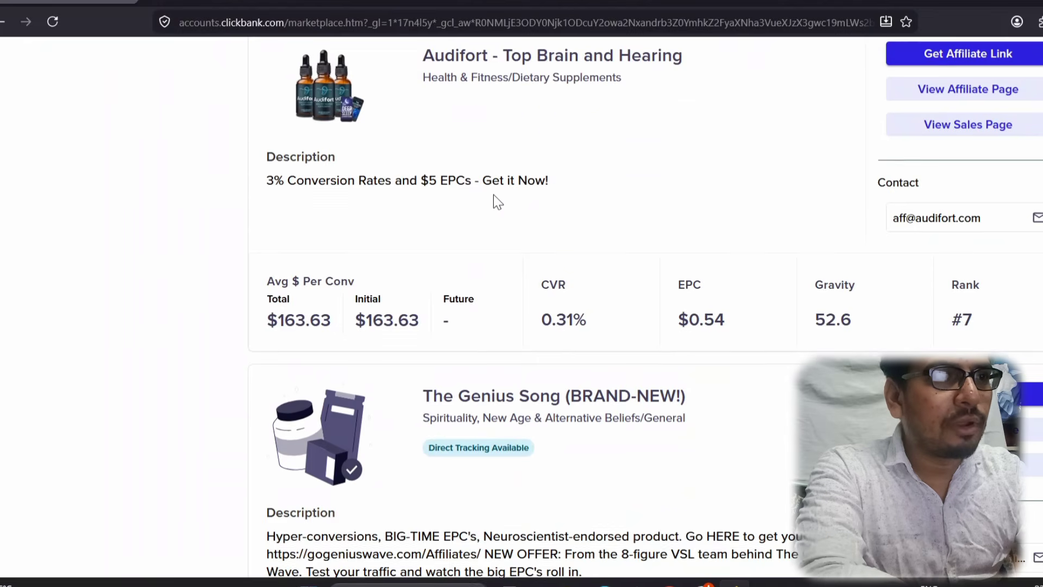
{"action": "scroll", "coordinate": [494, 195], "scroll_direction": "down", "scroll_amount": 9}
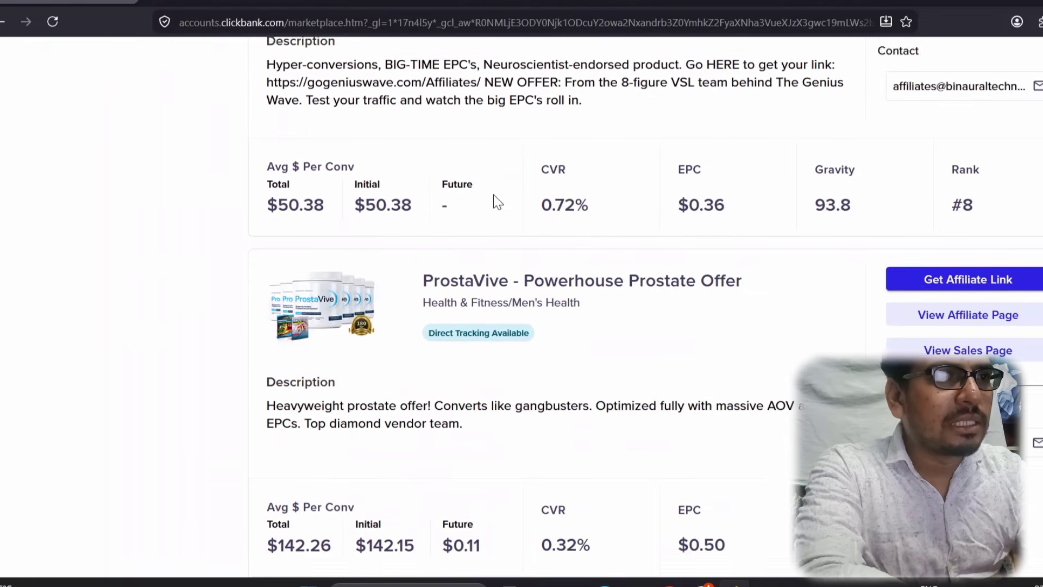
{"action": "scroll", "coordinate": [494, 196], "scroll_direction": "down", "scroll_amount": 9}
{"action": "scroll", "coordinate": [494, 197], "scroll_direction": "up", "scroll_amount": 5}
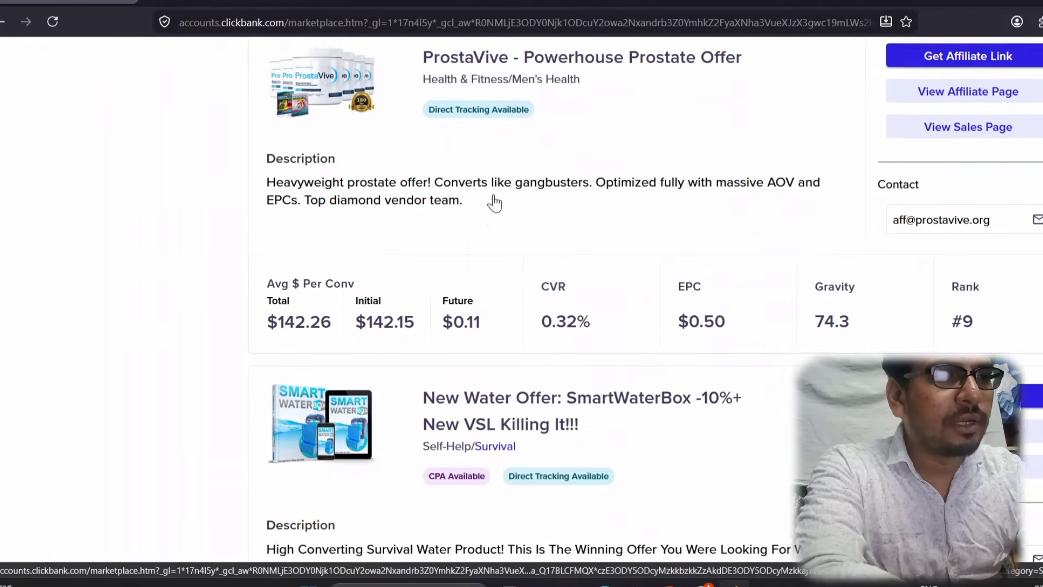
{"action": "scroll", "coordinate": [493, 198], "scroll_direction": "down", "scroll_amount": 10}
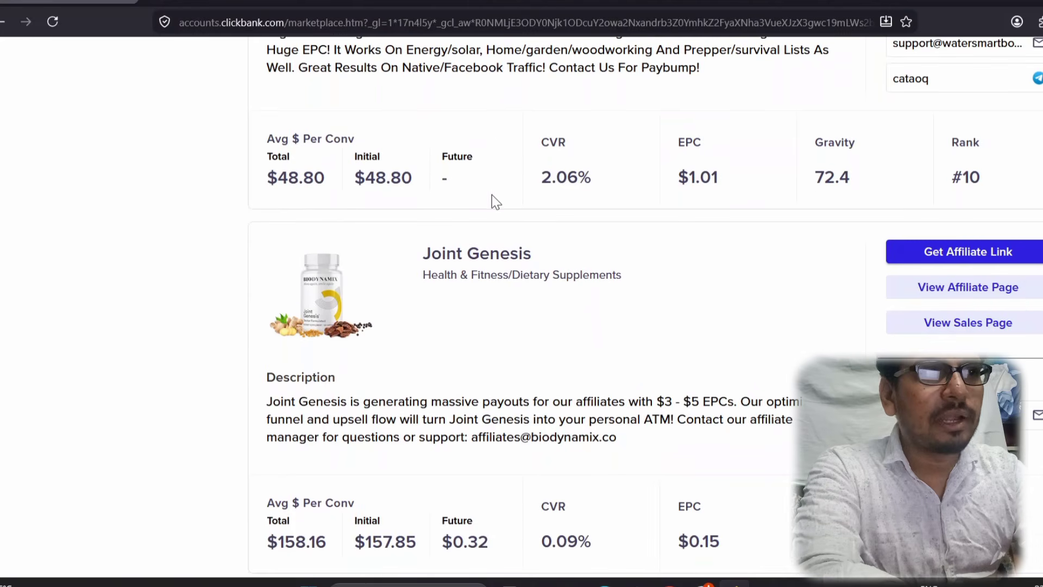
Step: Search Google for "joint genesis reviews" using the product name copied from ClickBank, and look through the ranking pages
{"action": "left_click_drag", "start_coordinate": [409, 251], "coordinate": [570, 252]}
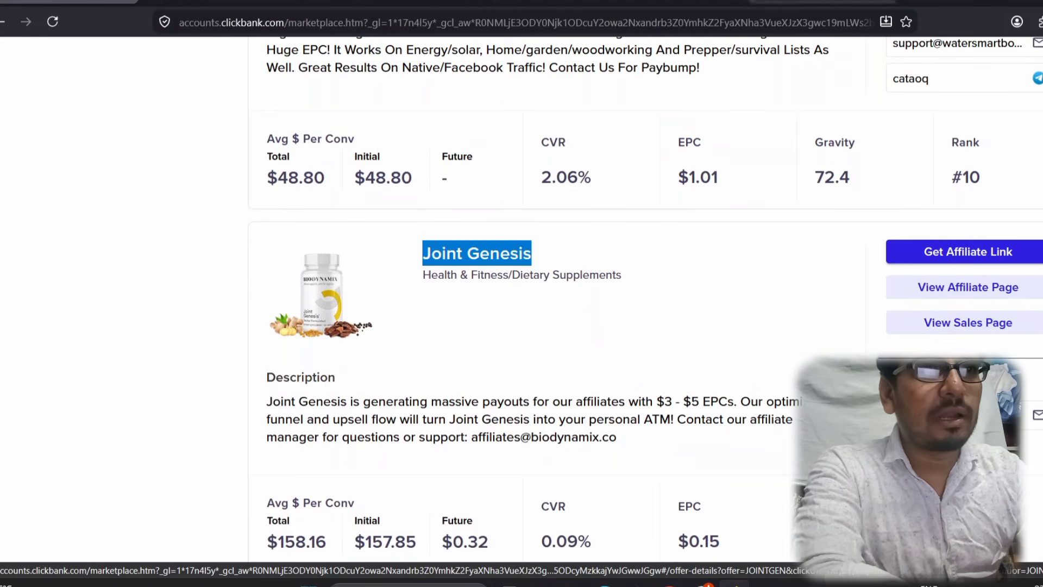
{"action": "left_click", "coordinate": [822, 2]}
{"action": "left_click", "coordinate": [315, 59]}
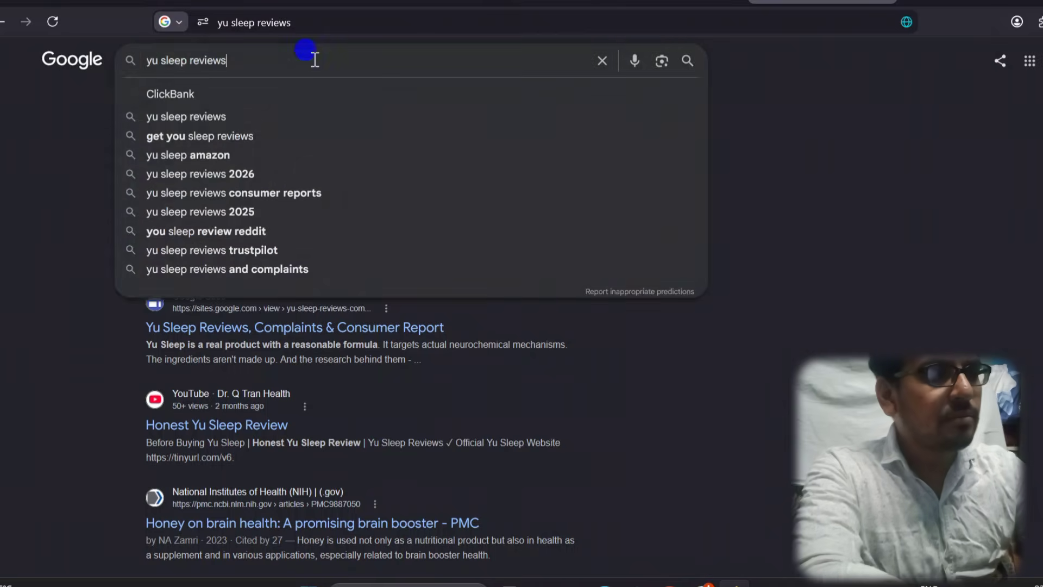
{"action": "key", "text": "ctrl+a"}
{"action": "key", "text": "ctrl+v"}
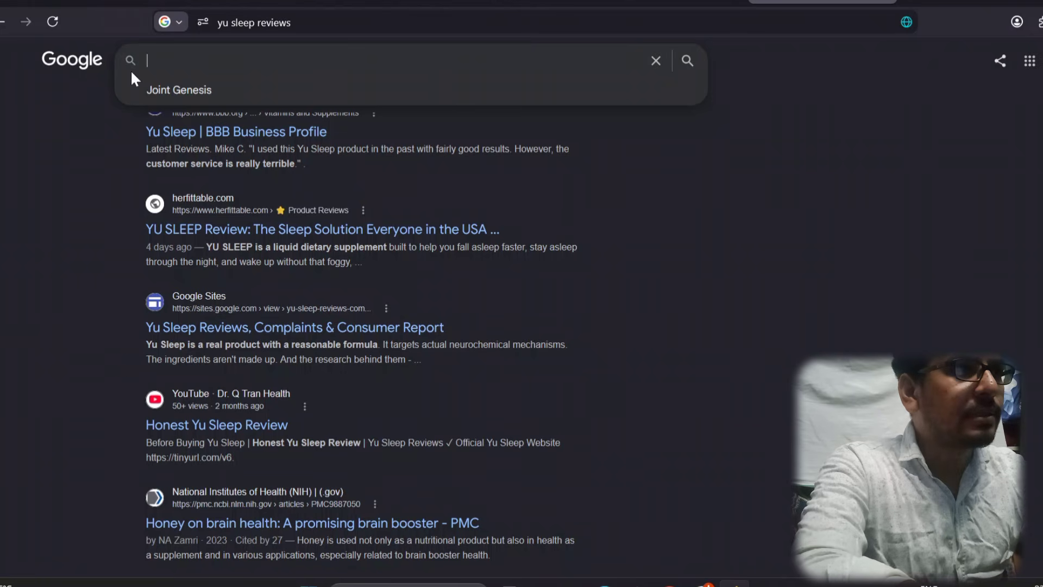
{"action": "left_click", "coordinate": [150, 90]}
{"action": "key", "text": "BackSpace"}
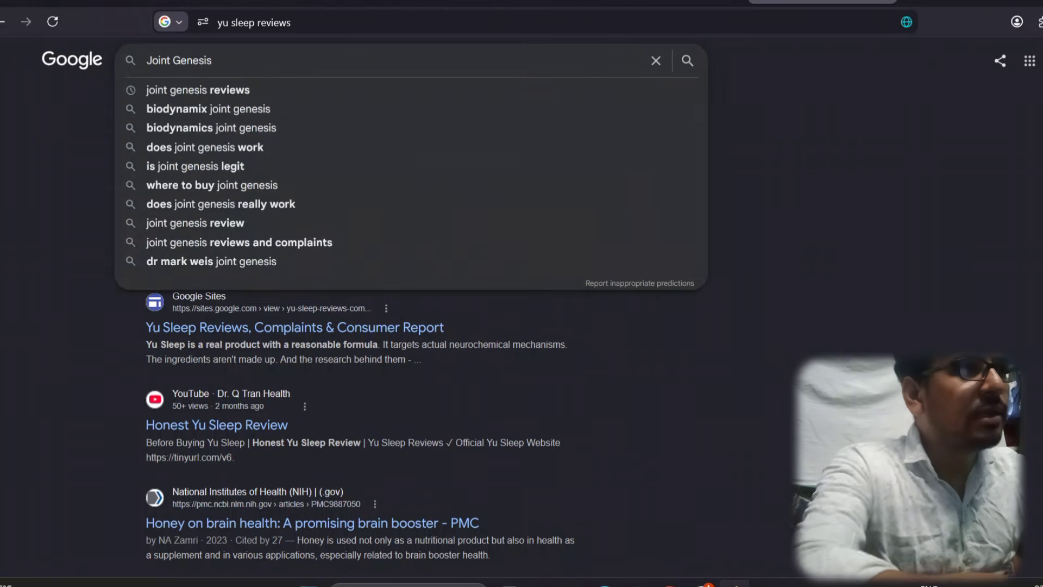
{"action": "left_click", "coordinate": [230, 89]}
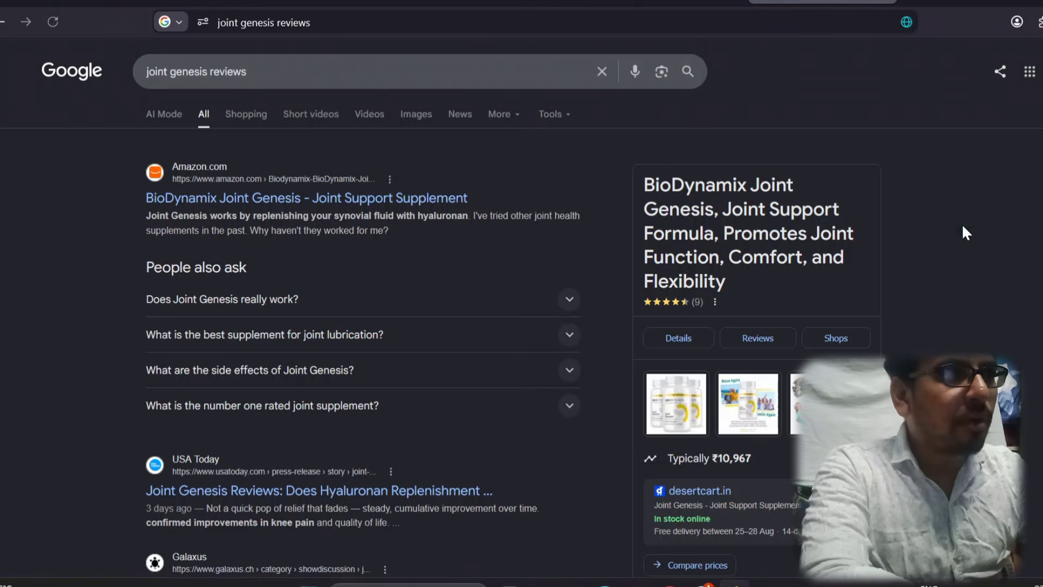
{"action": "scroll", "coordinate": [964, 232], "scroll_direction": "down", "scroll_amount": 1}
{"action": "scroll", "coordinate": [963, 227], "scroll_direction": "down", "scroll_amount": 7}
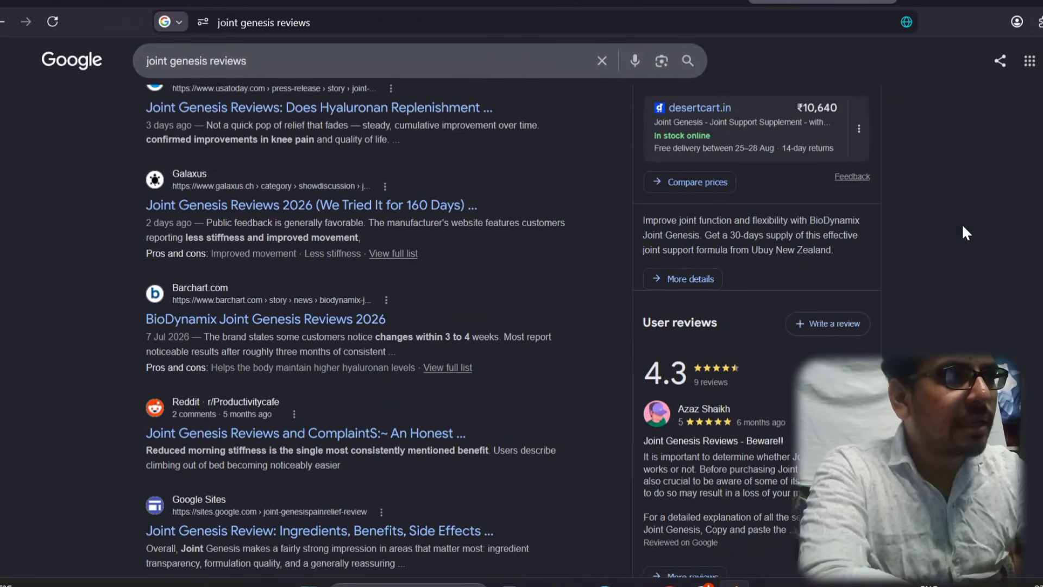
{"action": "scroll", "coordinate": [966, 232], "scroll_direction": "down", "scroll_amount": 3}
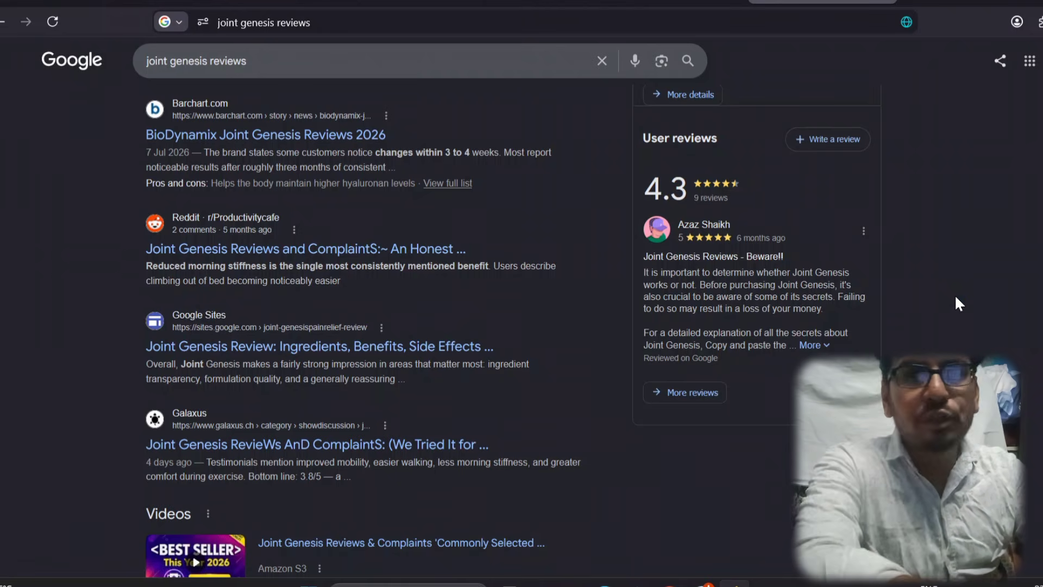
Step: Switch to the Digistore24 marketplace and open the details of The Genius Wave offer
{"action": "left_click", "coordinate": [206, 2]}
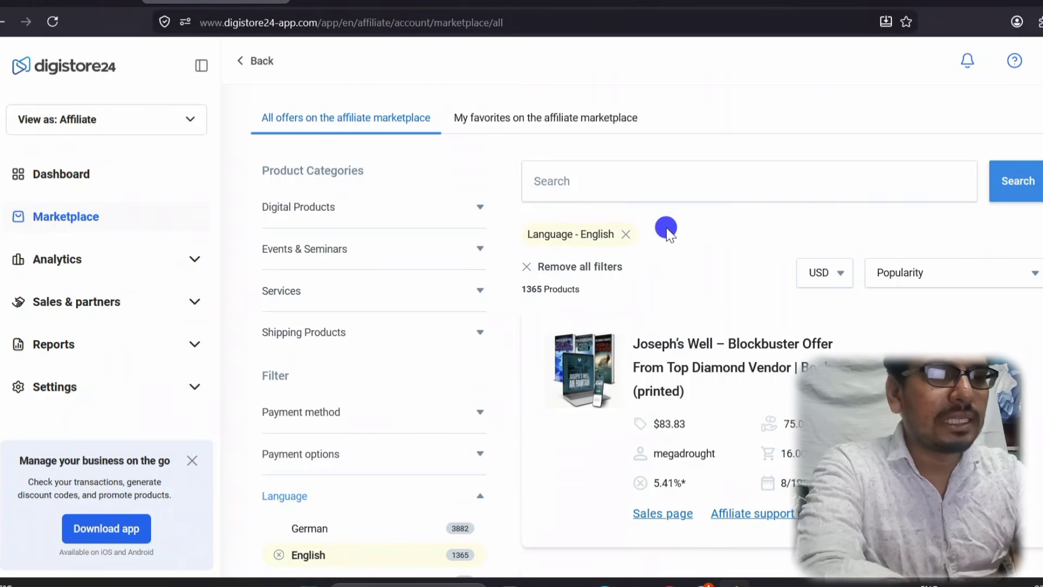
{"action": "scroll", "coordinate": [667, 231], "scroll_direction": "down", "scroll_amount": 5}
{"action": "scroll", "coordinate": [667, 230], "scroll_direction": "down", "scroll_amount": 6}
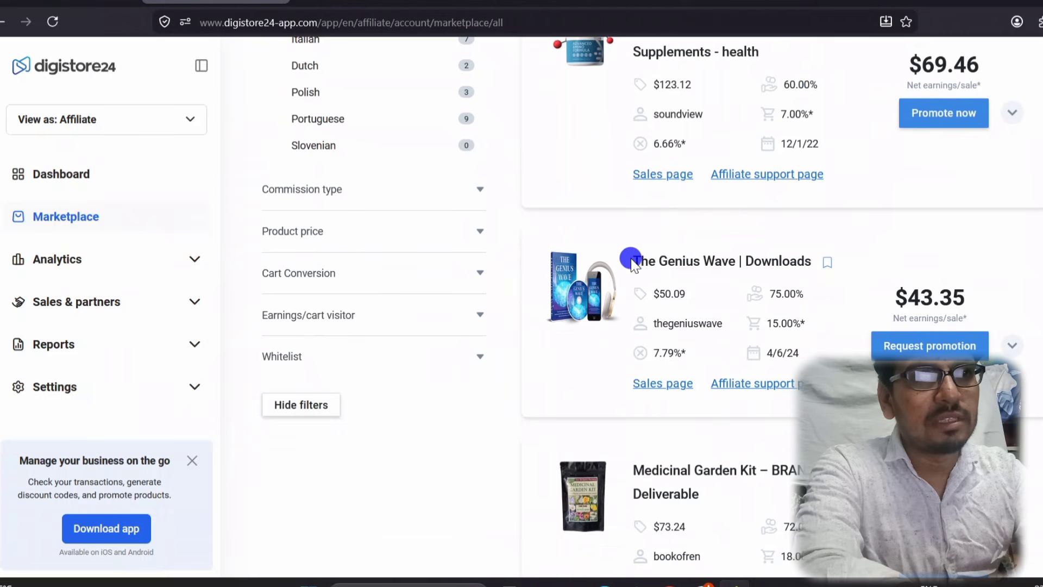
{"action": "left_click_drag", "start_coordinate": [631, 261], "coordinate": [739, 274]}
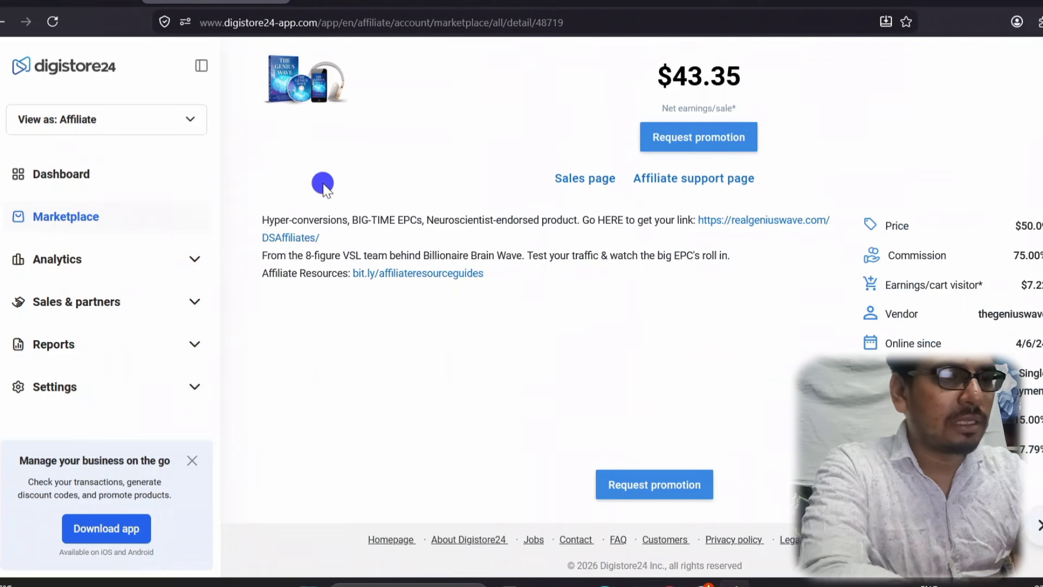
Step: Copy The Genius Wave product name from its Digistore24 offer page and search Google for "the genius wave reviews"
{"action": "scroll", "coordinate": [322, 183], "scroll_direction": "up", "scroll_amount": 1}
{"action": "scroll", "coordinate": [322, 183], "scroll_direction": "up", "scroll_amount": 3}
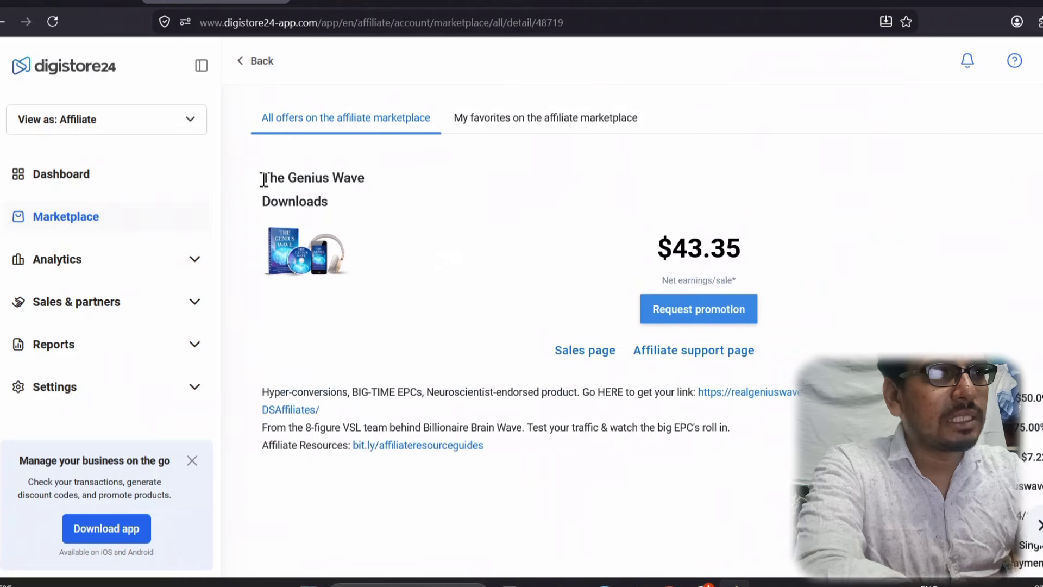
{"action": "left_click_drag", "start_coordinate": [260, 179], "coordinate": [377, 181]}
{"action": "key", "text": "ctrl+c"}
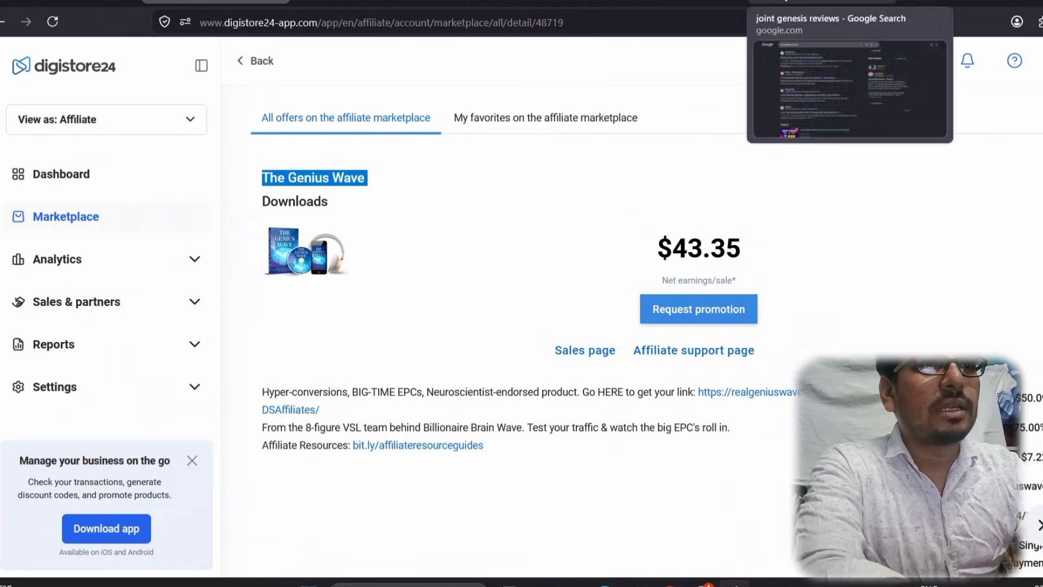
{"action": "left_click", "coordinate": [820, 2]}
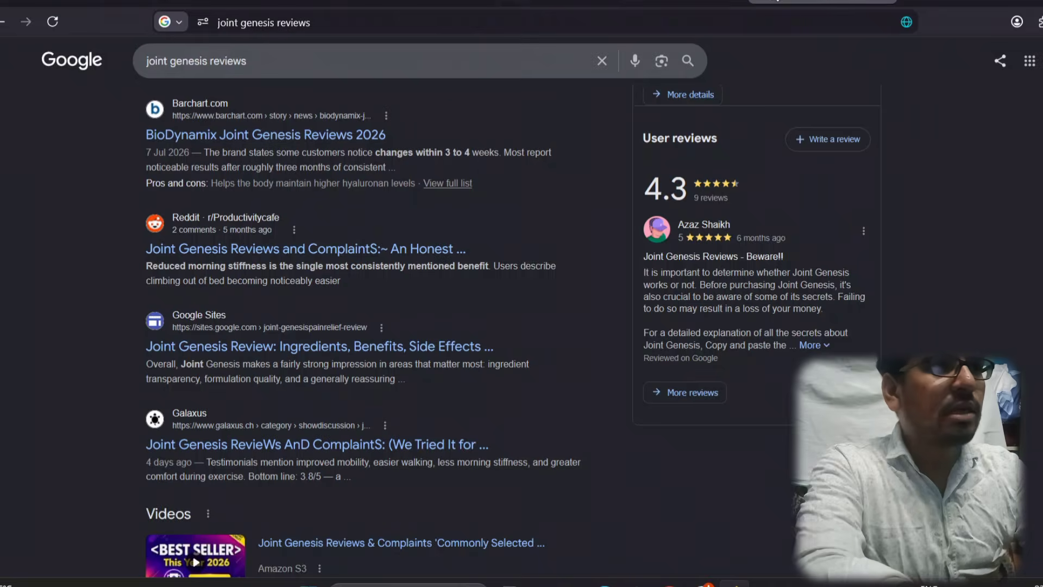
{"action": "triple_click", "coordinate": [451, 53]}
{"action": "key", "text": "ctrl+v"}
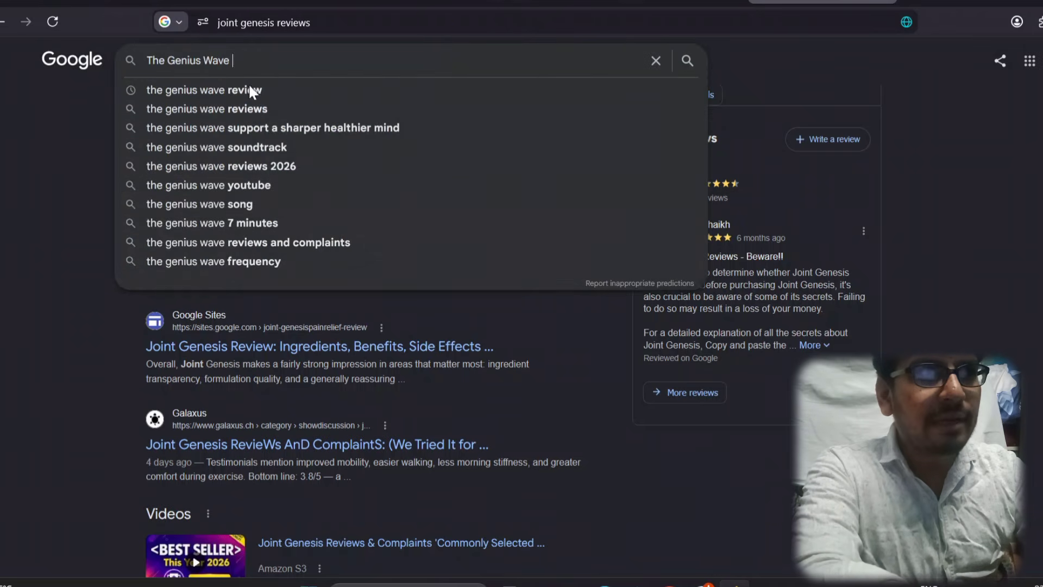
{"action": "left_click", "coordinate": [243, 108]}
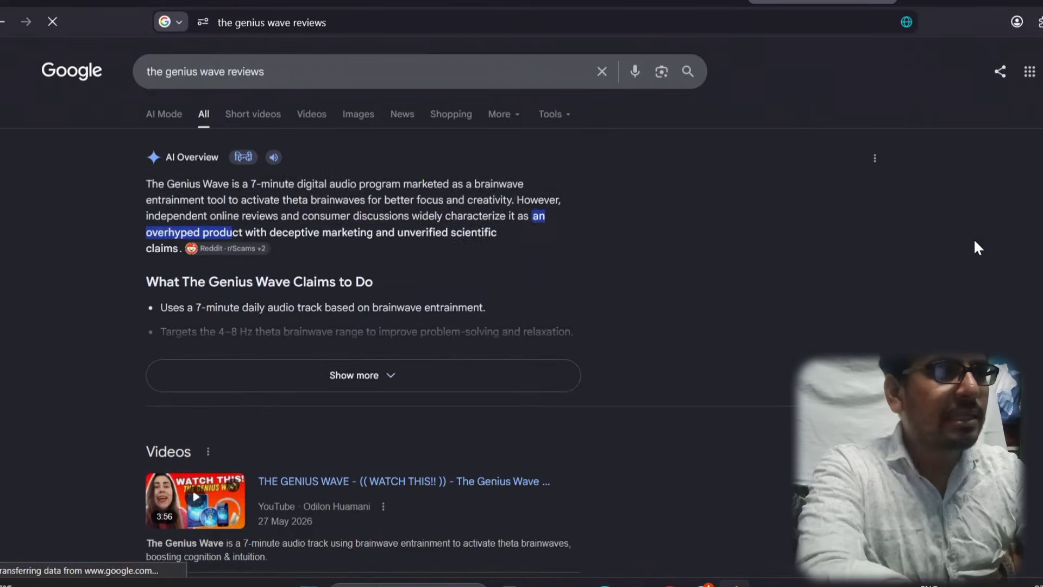
Step: Examine the first three Google result pages to see which sites and videos rank for The Genius Wave reviews search
{"action": "scroll", "coordinate": [974, 241], "scroll_direction": "down", "scroll_amount": 12}
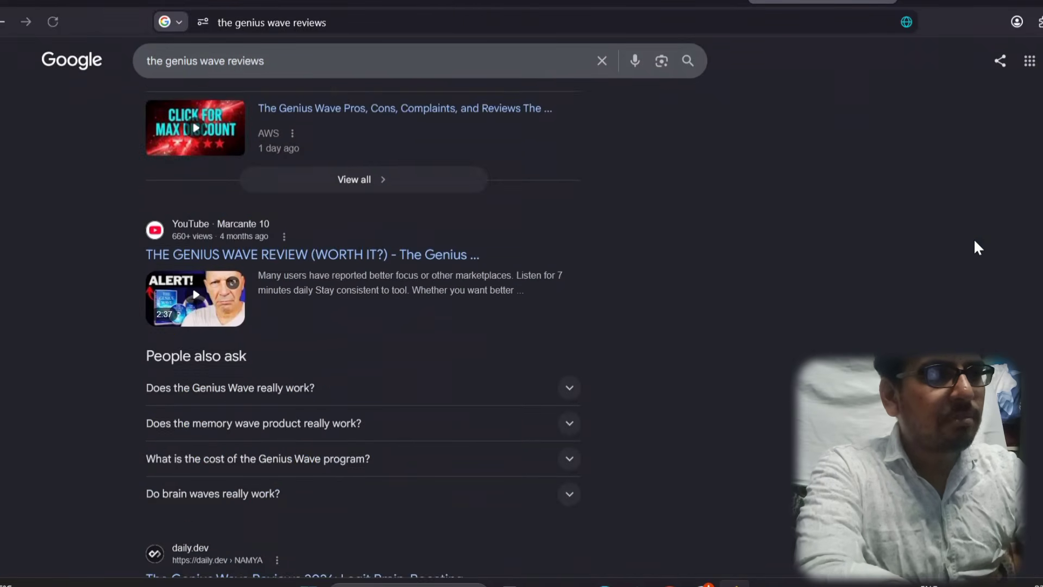
{"action": "scroll", "coordinate": [977, 247], "scroll_direction": "down", "scroll_amount": 5}
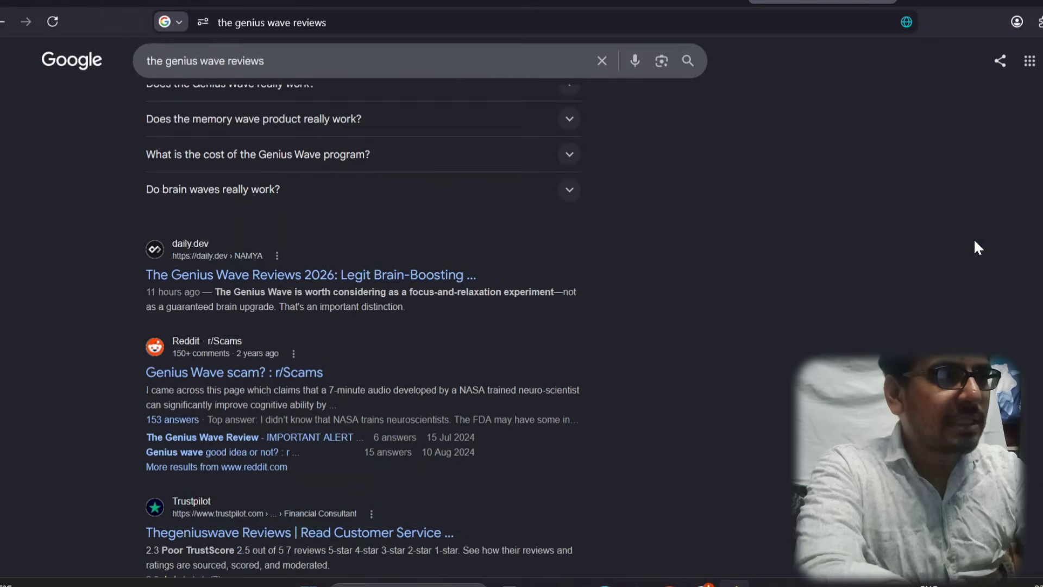
{"action": "scroll", "coordinate": [976, 247], "scroll_direction": "down", "scroll_amount": 4}
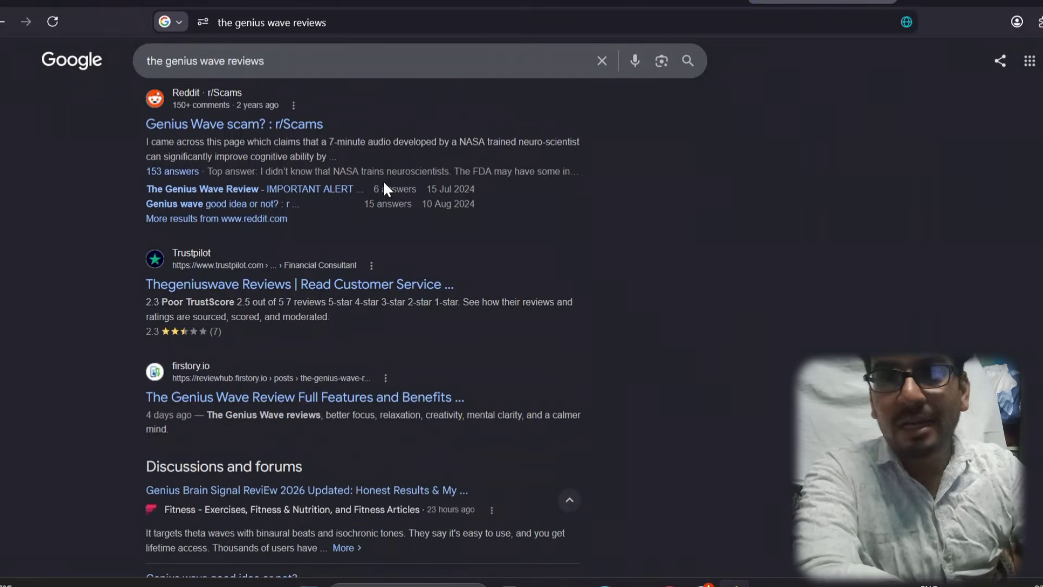
{"action": "scroll", "coordinate": [384, 184], "scroll_direction": "down", "scroll_amount": 8}
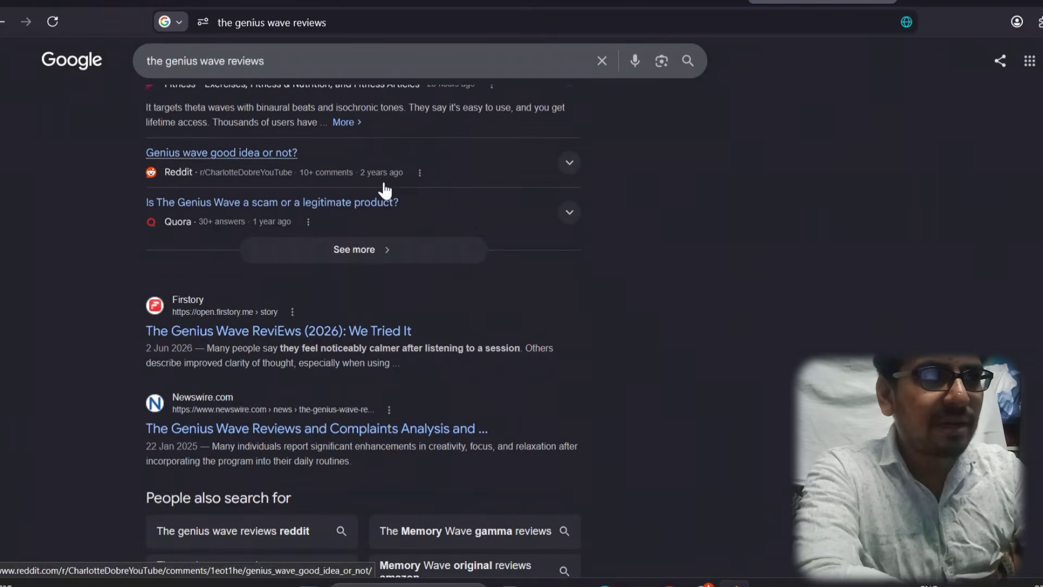
{"action": "scroll", "coordinate": [384, 188], "scroll_direction": "down", "scroll_amount": 5}
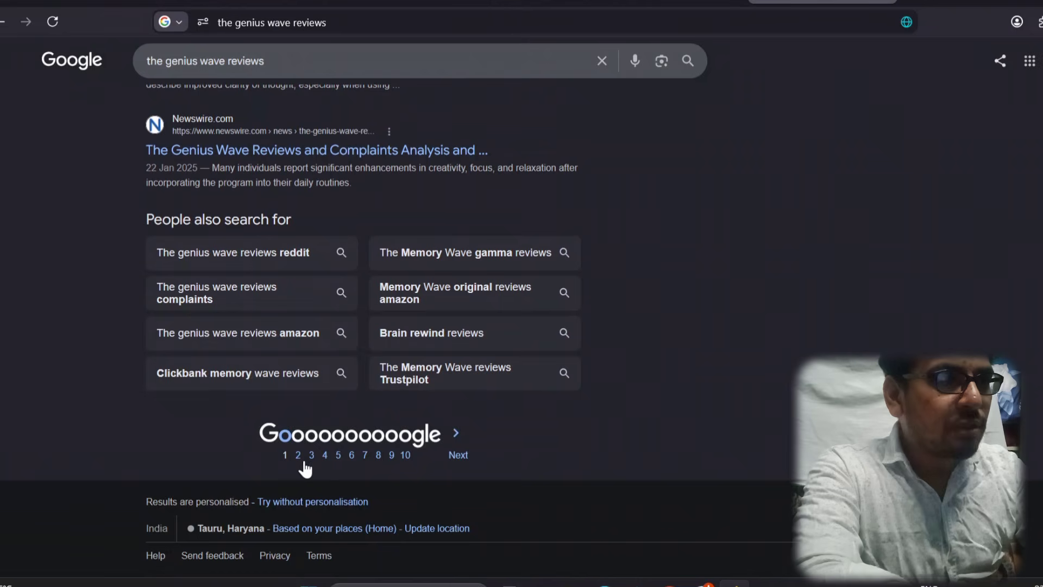
{"action": "left_click", "coordinate": [302, 460]}
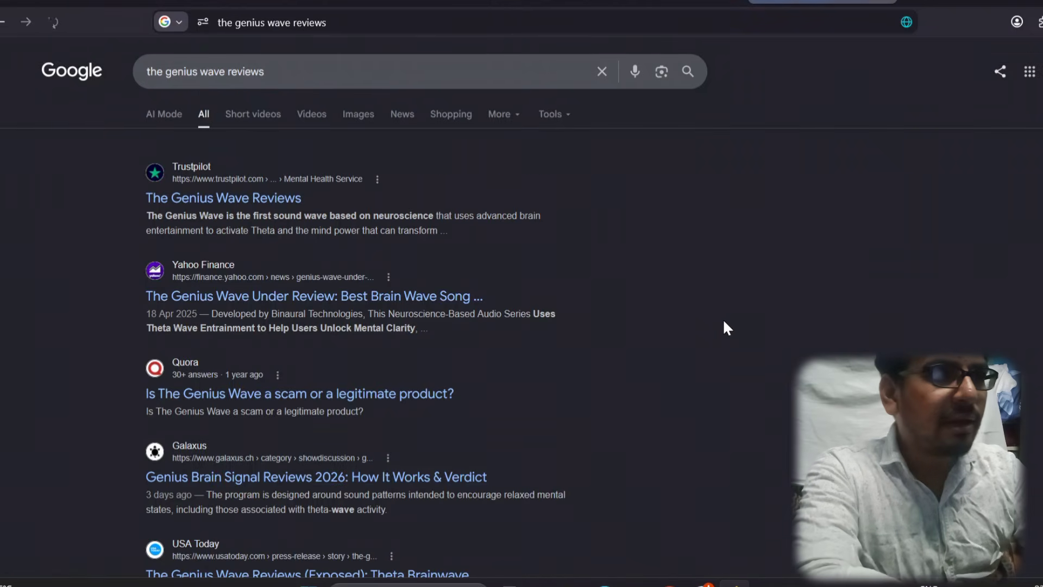
{"action": "scroll", "coordinate": [803, 310], "scroll_direction": "down", "scroll_amount": 2}
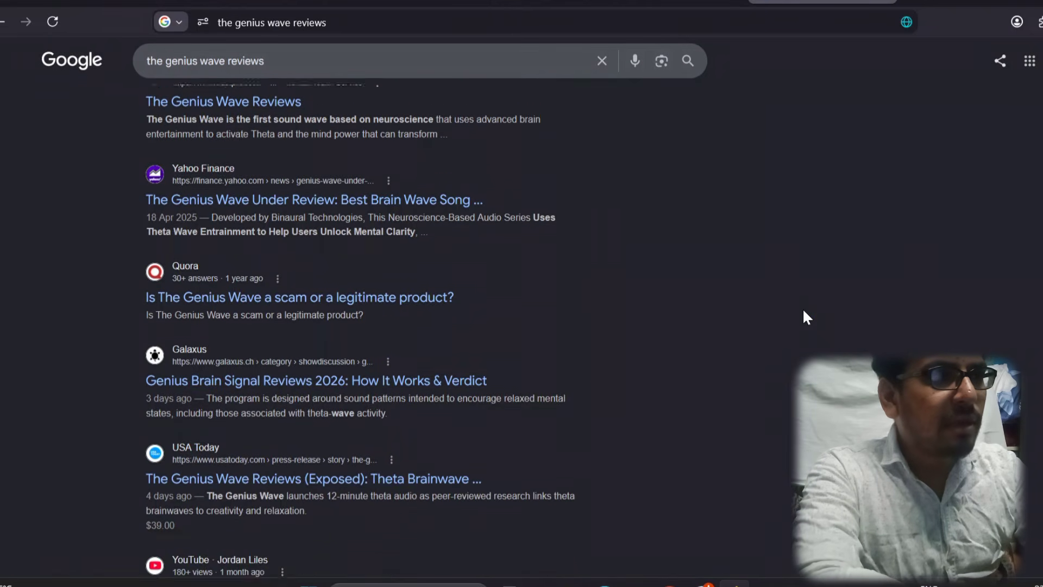
{"action": "scroll", "coordinate": [804, 311], "scroll_direction": "down", "scroll_amount": 8}
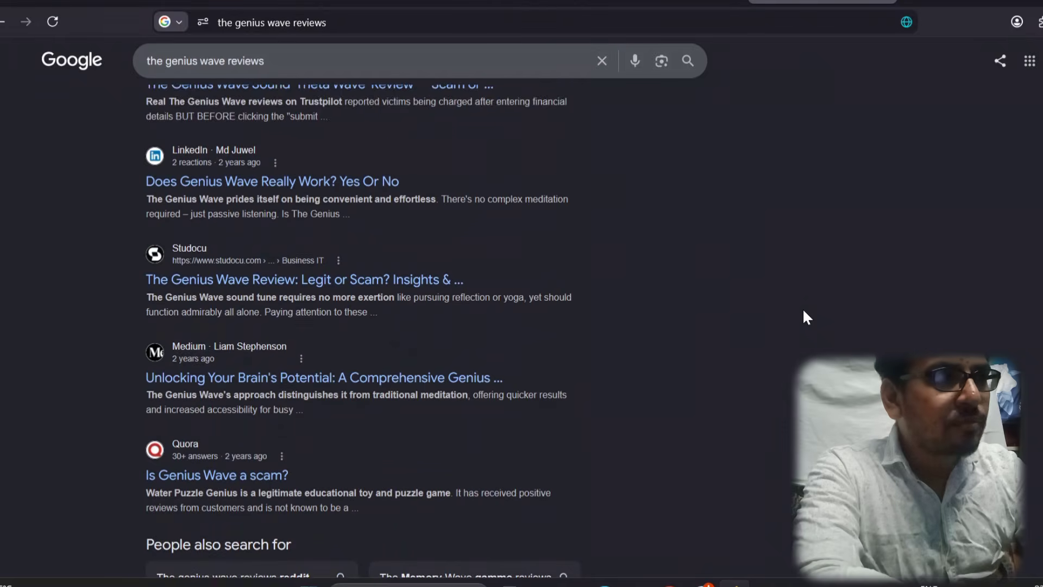
{"action": "scroll", "coordinate": [806, 316], "scroll_direction": "down", "scroll_amount": 1}
{"action": "scroll", "coordinate": [804, 311], "scroll_direction": "down", "scroll_amount": 5}
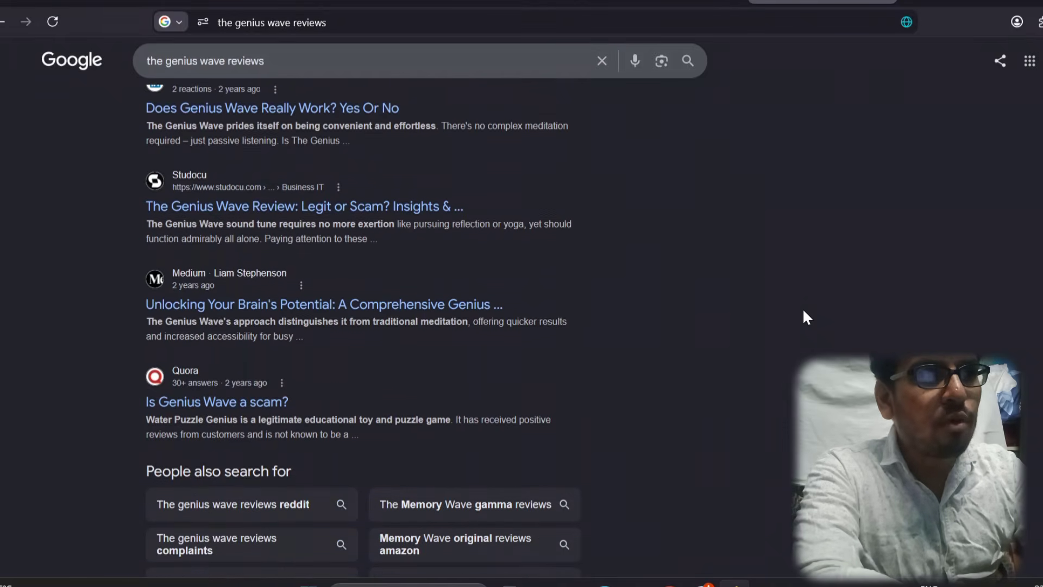
{"action": "scroll", "coordinate": [802, 308], "scroll_direction": "down", "scroll_amount": 1}
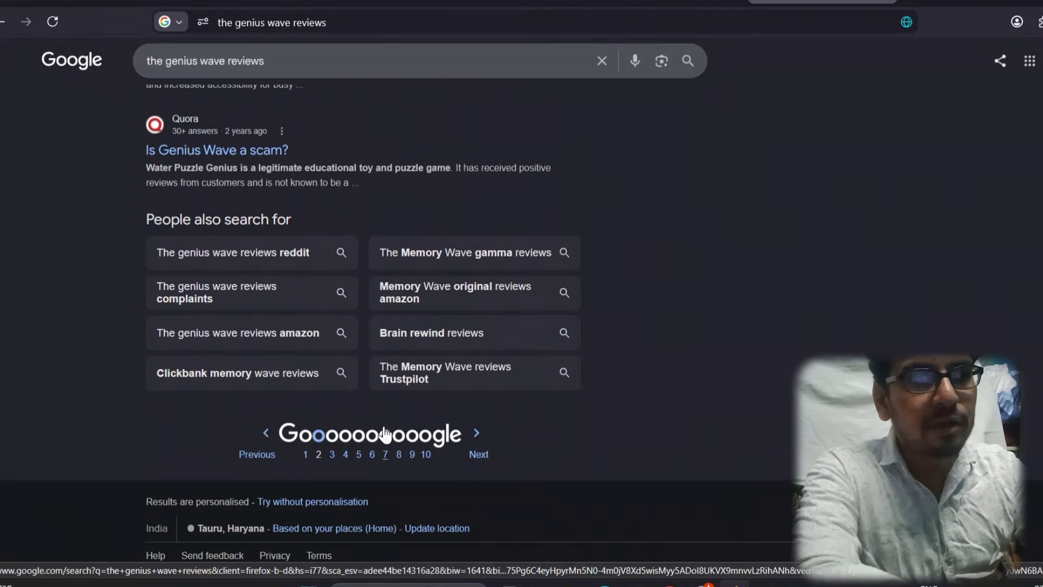
{"action": "left_click", "coordinate": [333, 456]}
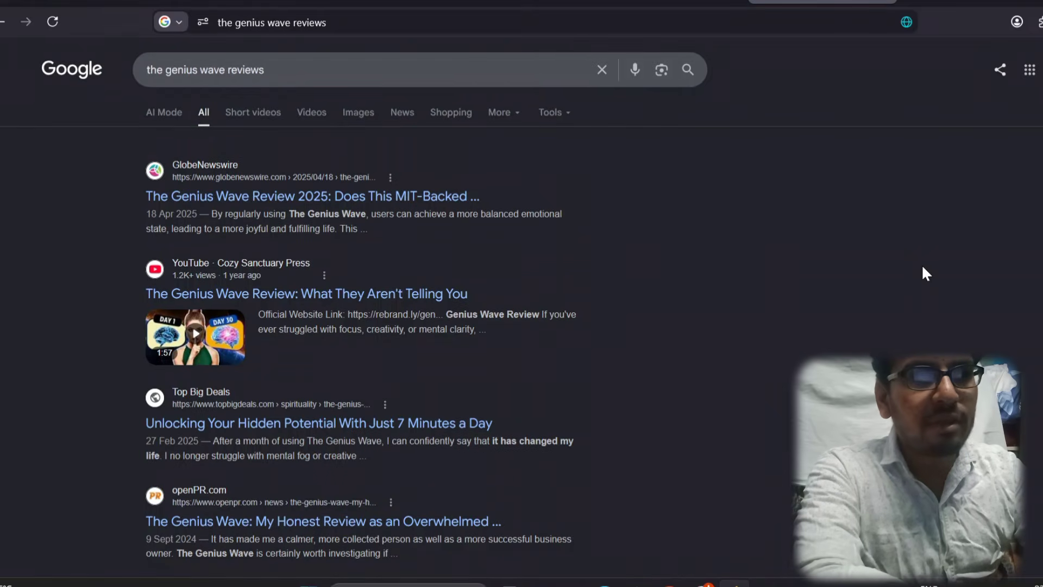
{"action": "scroll", "coordinate": [922, 267], "scroll_direction": "down", "scroll_amount": 6}
{"action": "scroll", "coordinate": [922, 266], "scroll_direction": "down", "scroll_amount": 1}
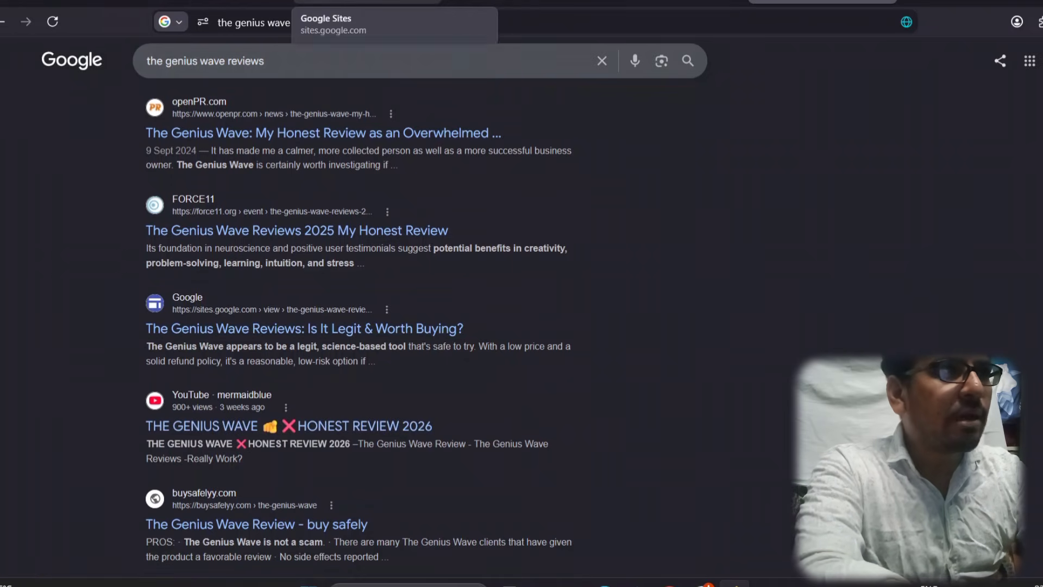
Step: Return to the Digistore24 marketplace, look through the English-language offers and open the details of the Medicinal Garden Kit offer
{"action": "left_click", "coordinate": [216, 2]}
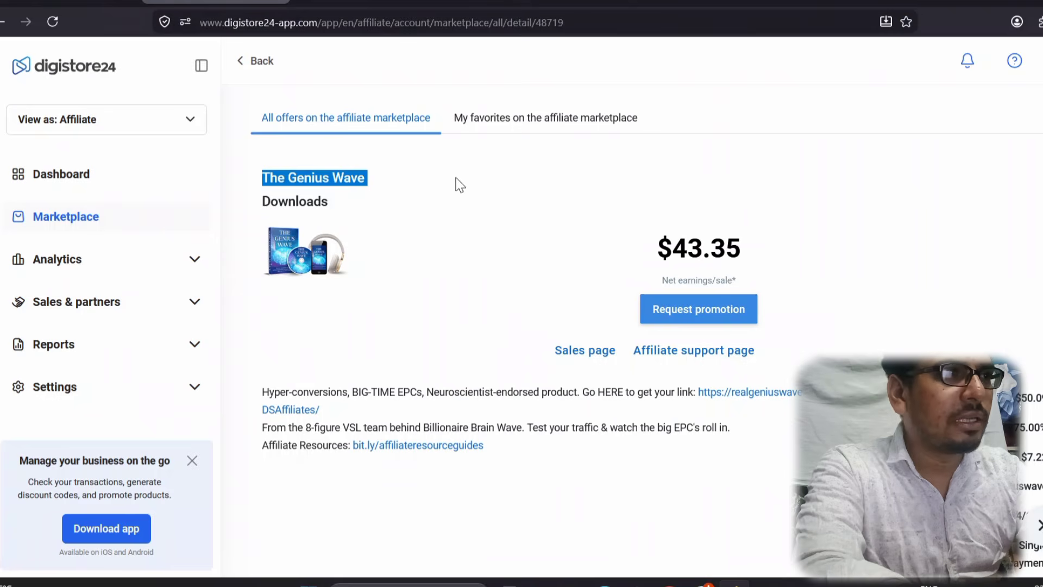
{"action": "left_click", "coordinate": [33, 220]}
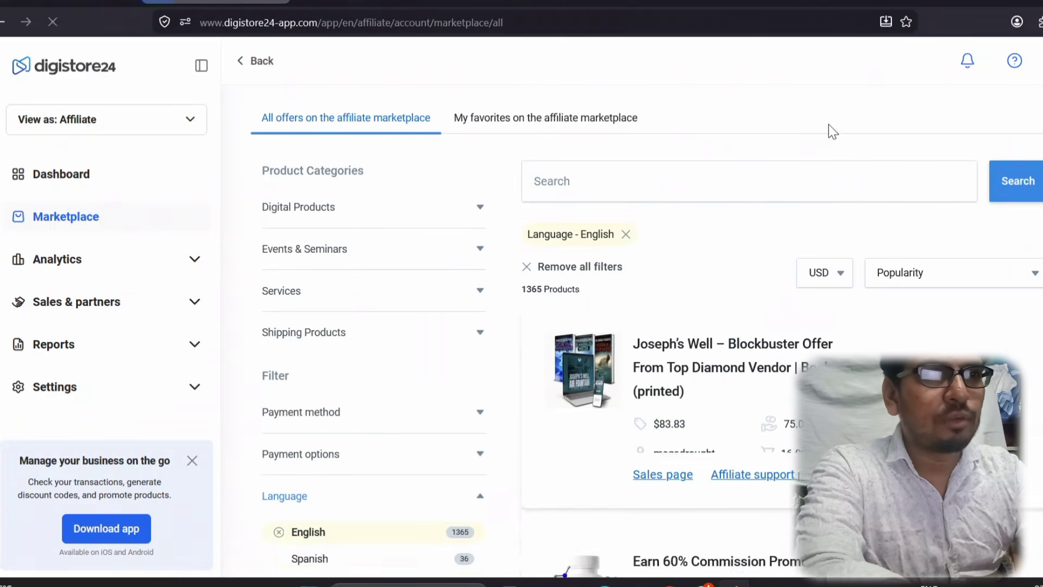
{"action": "scroll", "coordinate": [829, 125], "scroll_direction": "down", "scroll_amount": 10}
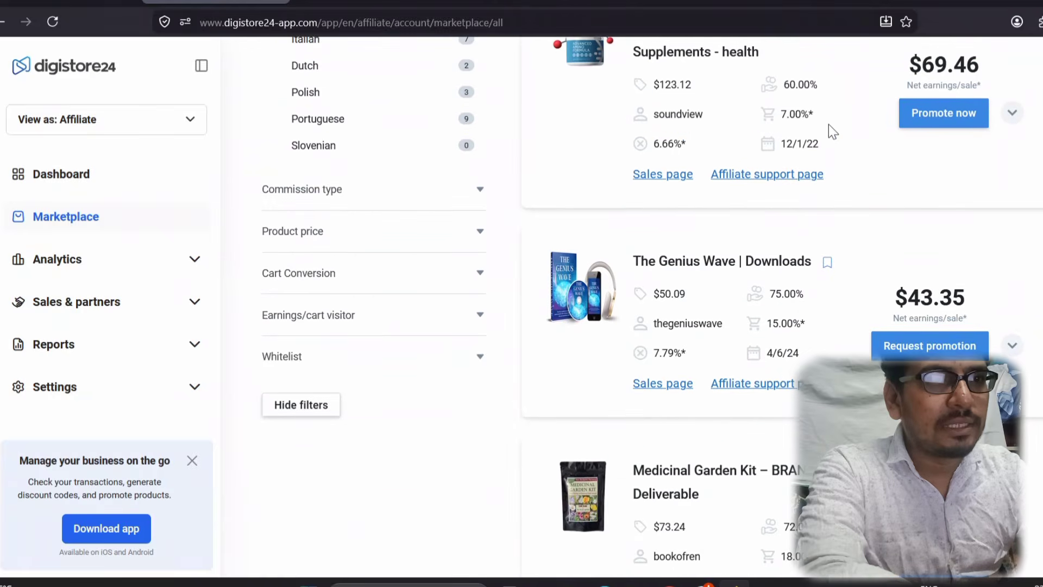
{"action": "scroll", "coordinate": [829, 125], "scroll_direction": "down", "scroll_amount": 5}
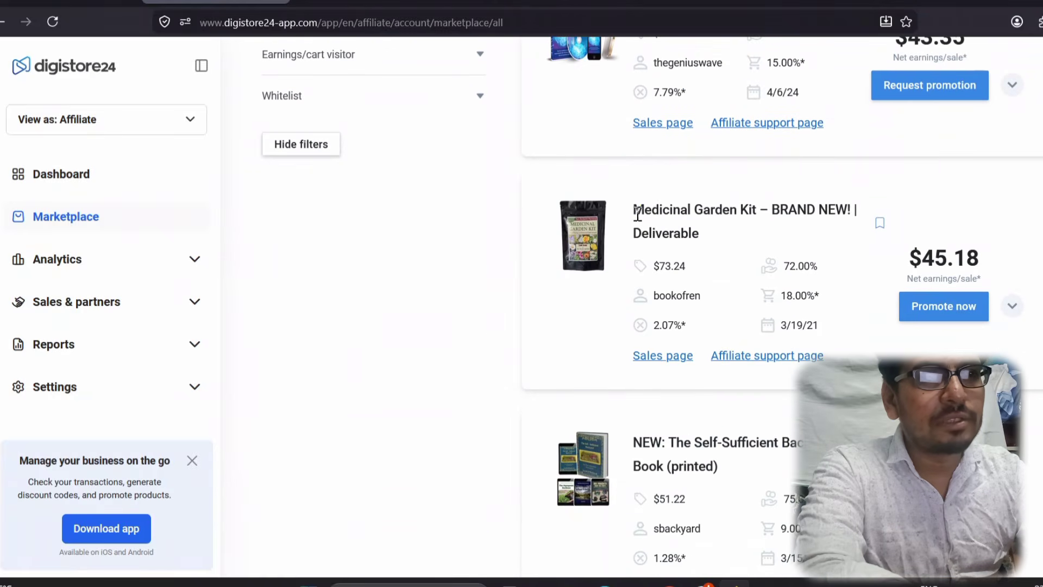
{"action": "left_click", "coordinate": [630, 208]}
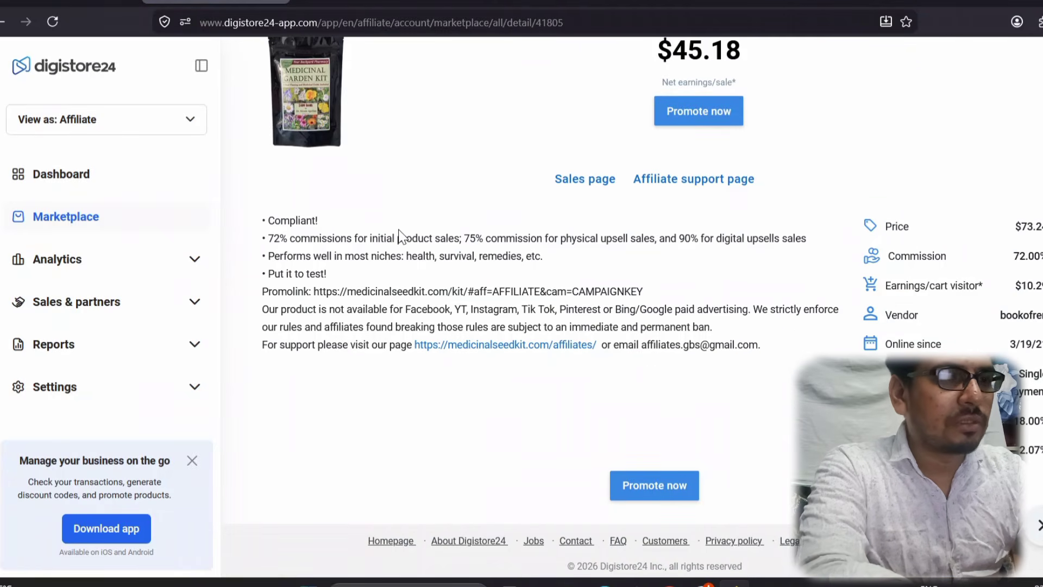
{"action": "scroll", "coordinate": [400, 235], "scroll_direction": "up", "scroll_amount": 4}
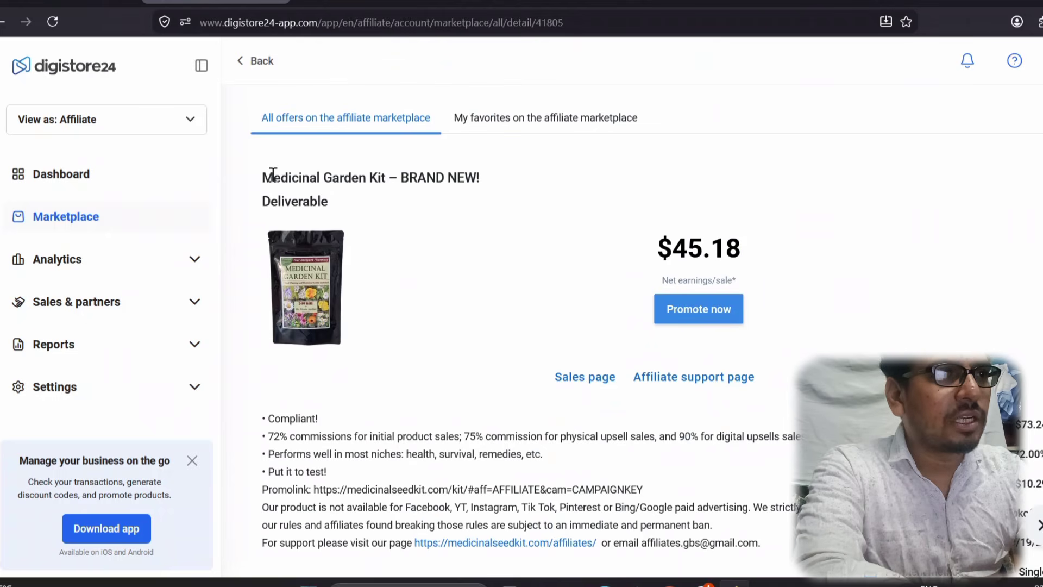
Step: Copy the Medicinal Garden Kit product name from the offer page and search Google for "medicinal garden kit review"
{"action": "left_click_drag", "start_coordinate": [265, 177], "coordinate": [394, 174]}
{"action": "key", "text": "ctrl+c"}
{"action": "left_click", "coordinate": [815, 1]}
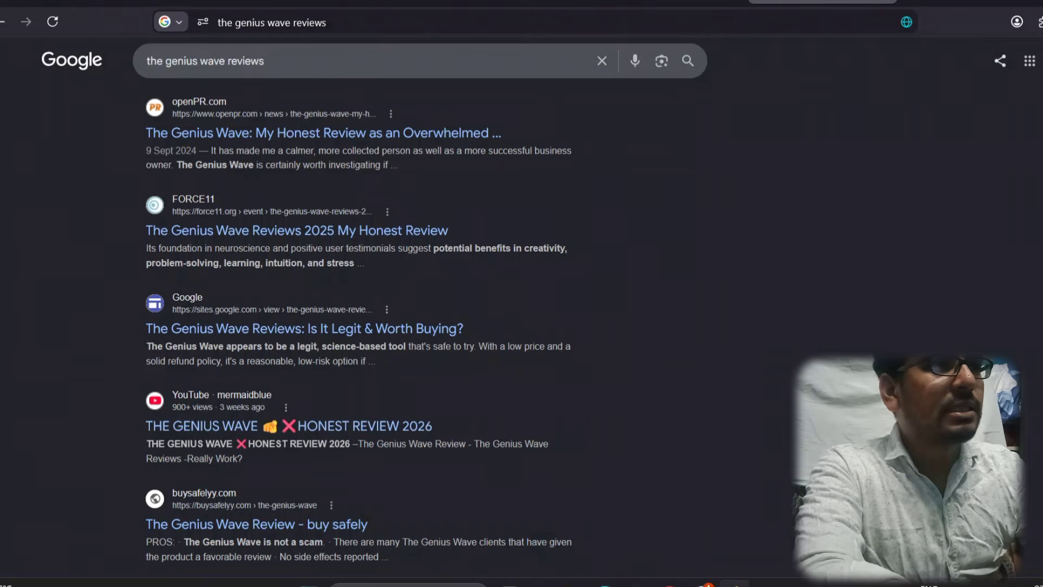
{"action": "left_click", "coordinate": [305, 69]}
{"action": "key", "text": "ctrl+a"}
{"action": "key", "text": "ctrl+v"}
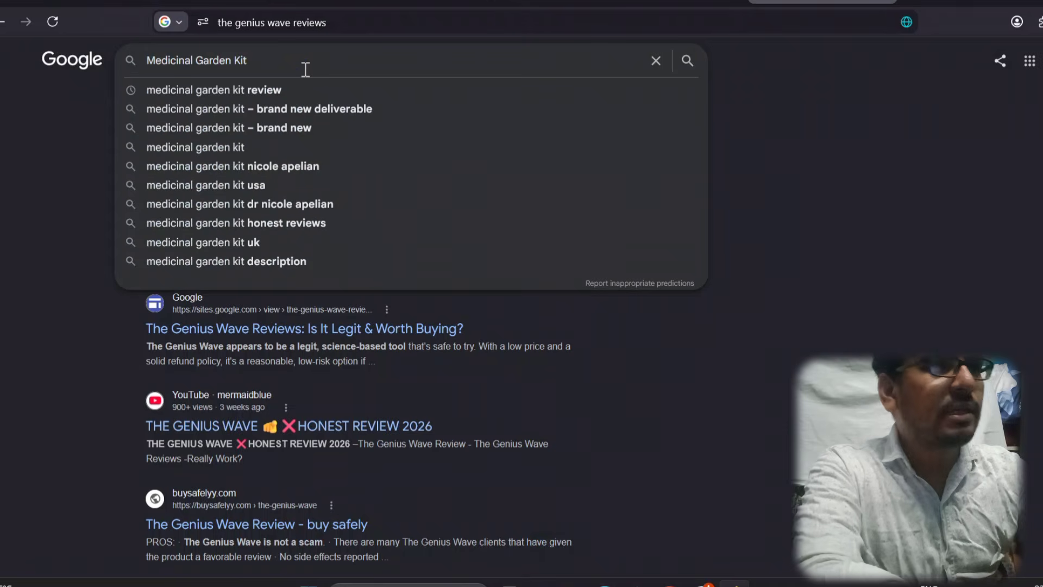
{"action": "left_click", "coordinate": [273, 89]}
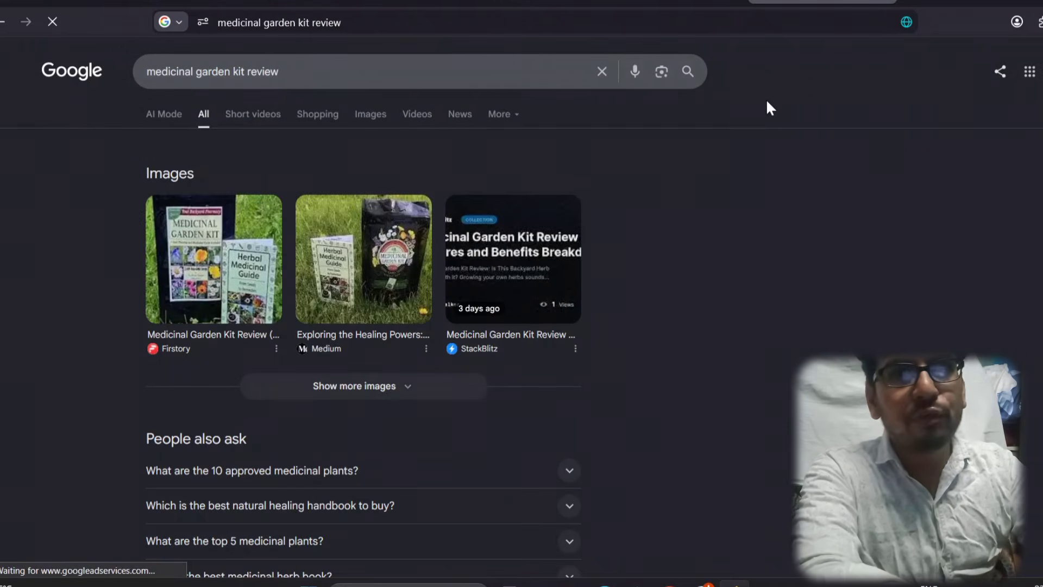
Step: Examine the first two Google result pages to see which sites and videos rank for the Medicinal Garden Kit review search
{"action": "scroll", "coordinate": [958, 250], "scroll_direction": "down", "scroll_amount": 6}
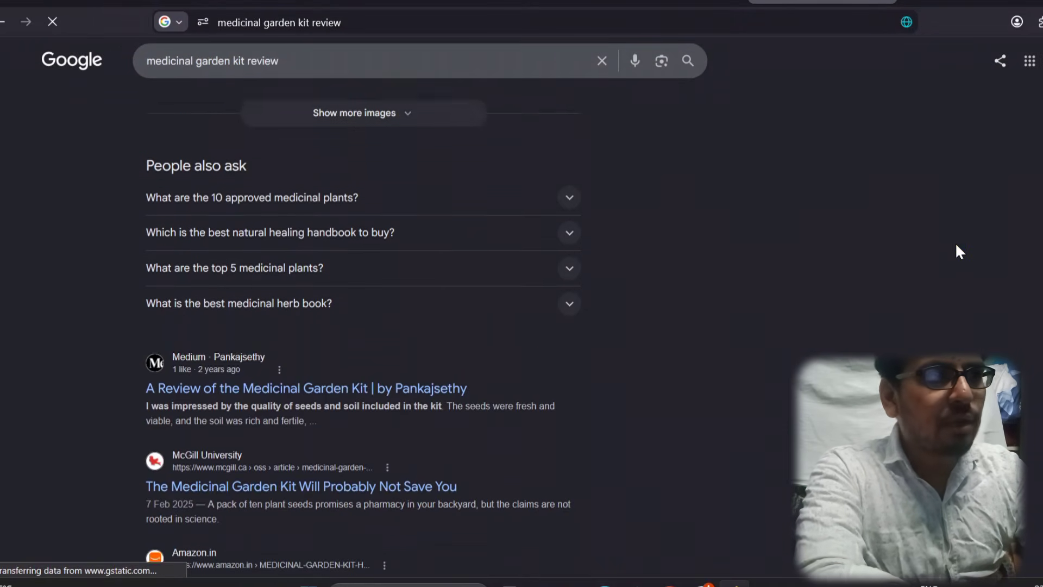
{"action": "scroll", "coordinate": [955, 245], "scroll_direction": "down", "scroll_amount": 1}
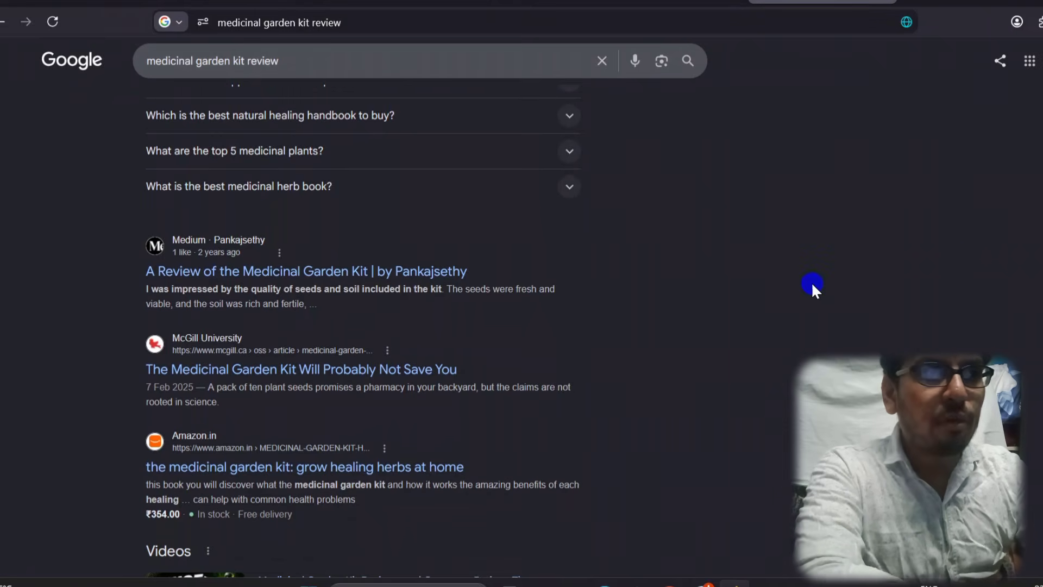
{"action": "scroll", "coordinate": [812, 285], "scroll_direction": "down", "scroll_amount": 8}
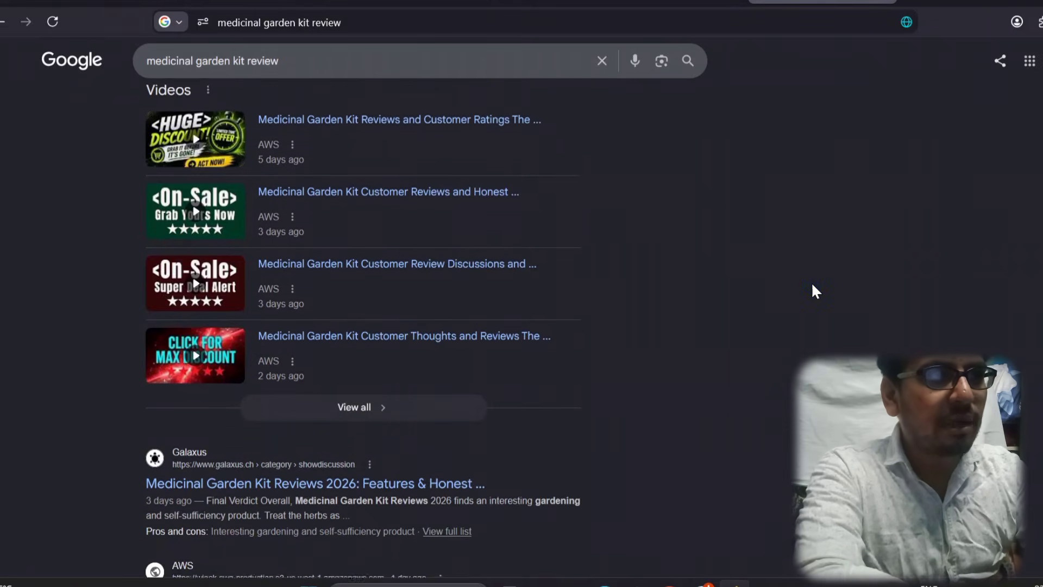
{"action": "scroll", "coordinate": [812, 285], "scroll_direction": "down", "scroll_amount": 10}
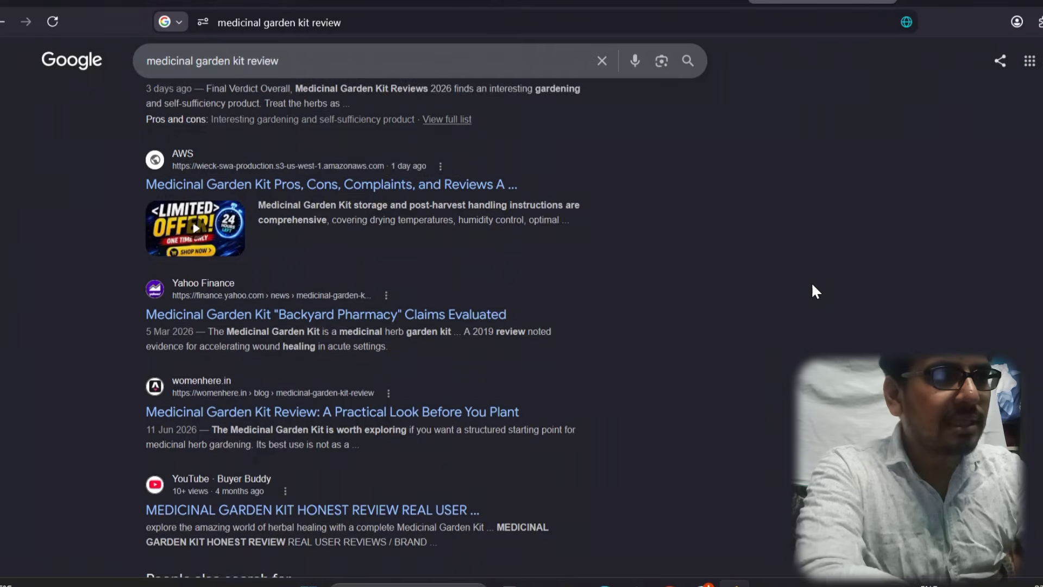
{"action": "scroll", "coordinate": [810, 287], "scroll_direction": "down", "scroll_amount": 2}
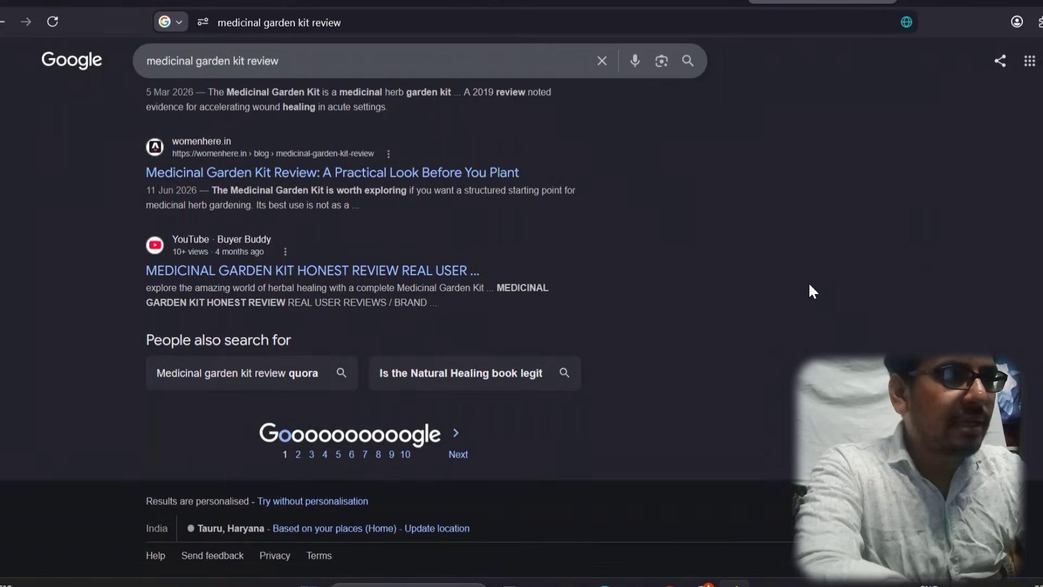
{"action": "left_click", "coordinate": [299, 456]}
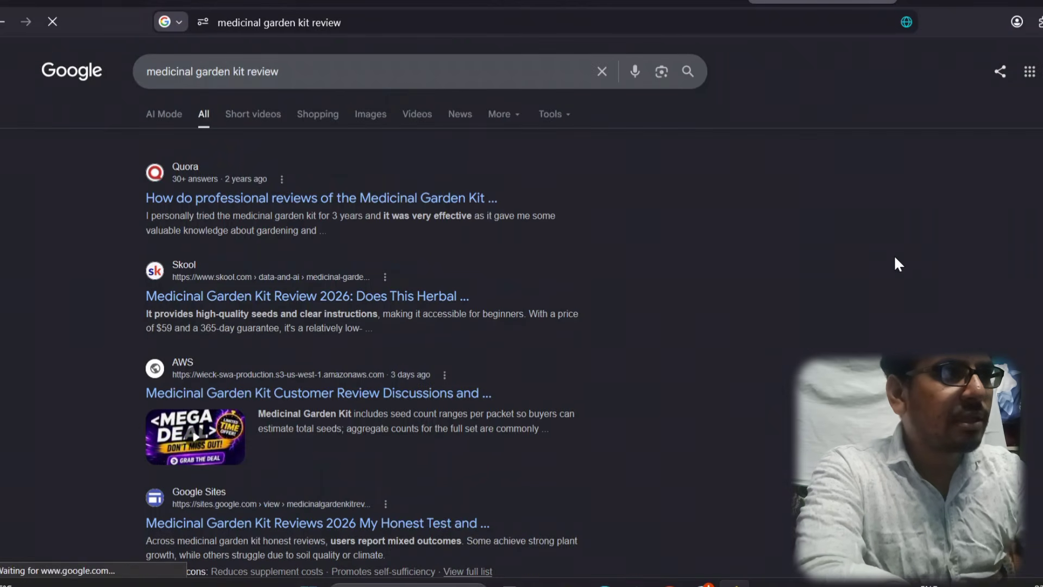
{"action": "scroll", "coordinate": [895, 259], "scroll_direction": "down", "scroll_amount": 2}
{"action": "scroll", "coordinate": [895, 258], "scroll_direction": "down", "scroll_amount": 5}
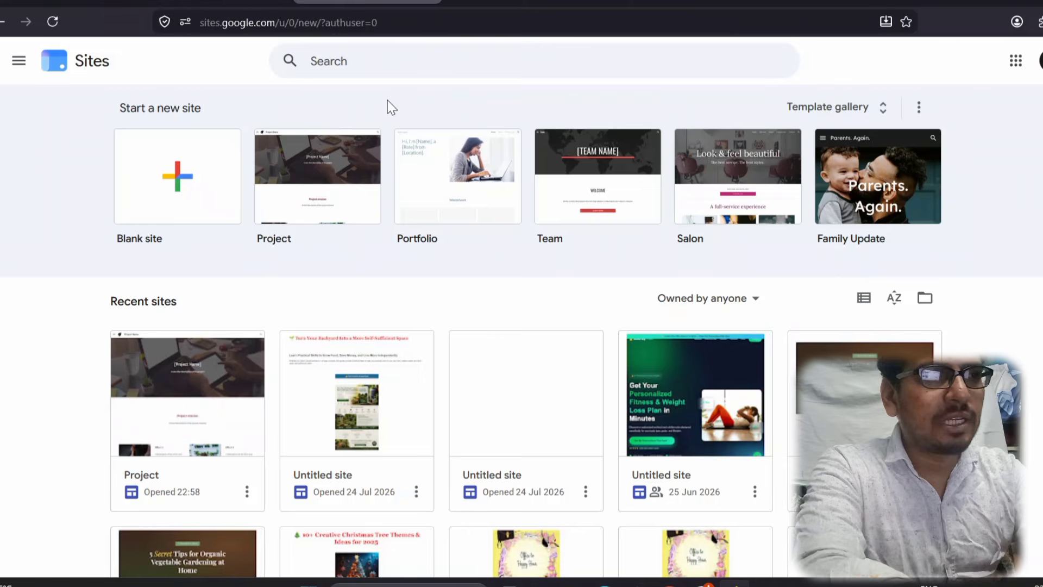
Step: Look through the recent sites in Google Sites and return to the templates for starting a new site
{"action": "left_click", "coordinate": [48, 294]}
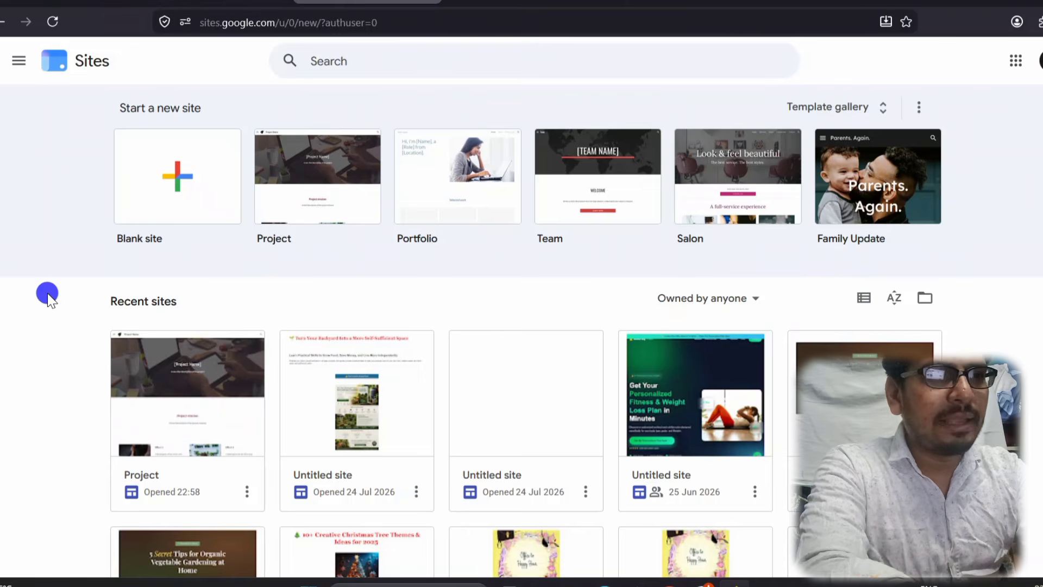
{"action": "scroll", "coordinate": [47, 296], "scroll_direction": "down", "scroll_amount": 15}
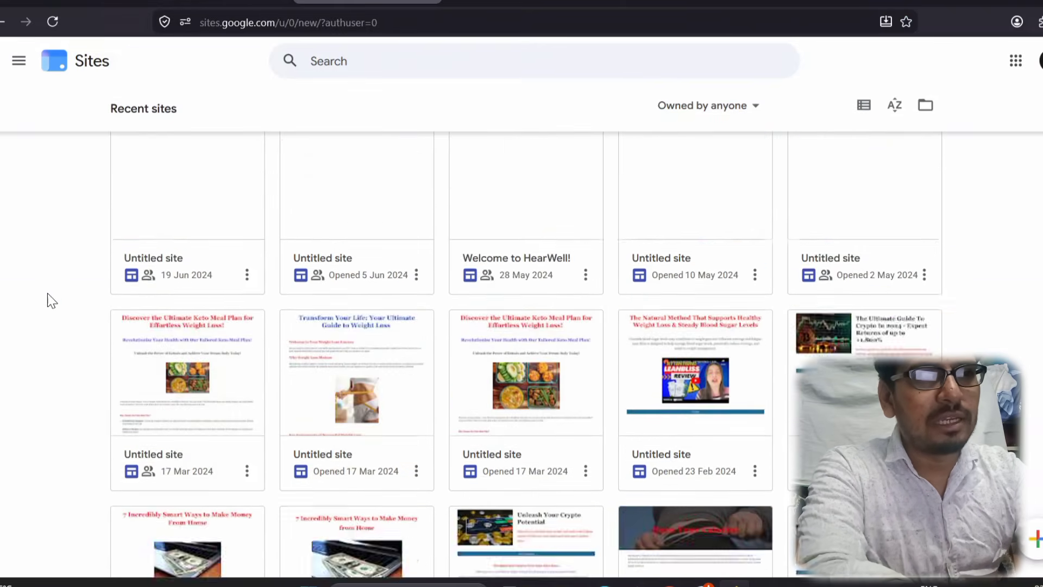
{"action": "key", "text": "Down"}
{"action": "key", "text": "Down"}
{"action": "key", "text": "Down"}
{"action": "key", "text": "Down"}
{"action": "key", "text": "Down"}
{"action": "key", "text": "Down"}
{"action": "key", "text": "Down"}
{"action": "key", "text": "Down"}
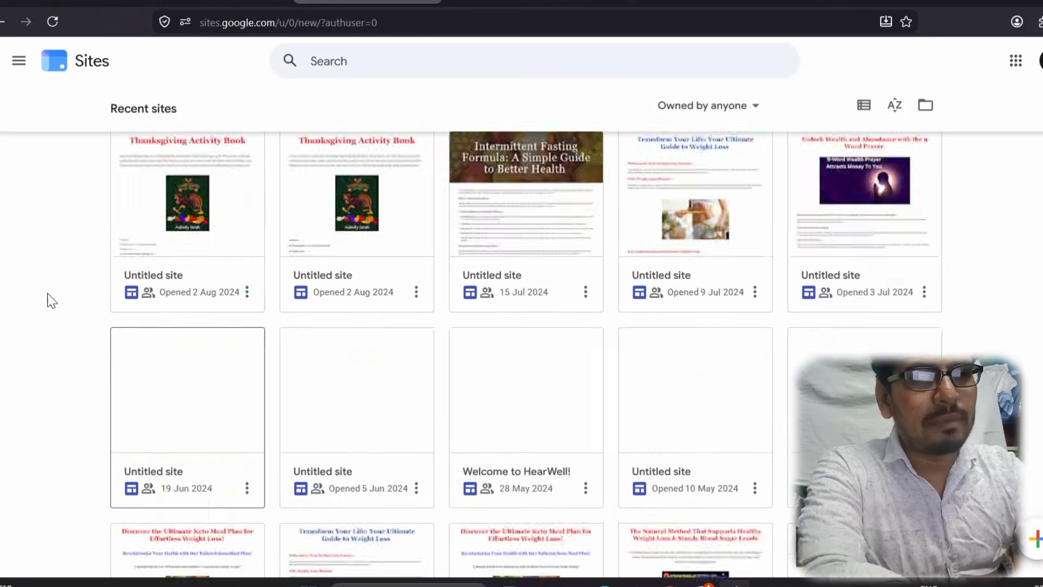
{"action": "key", "text": "Up"}
{"action": "key", "text": "Up"}
{"action": "key", "text": "Up"}
{"action": "key", "text": "Up"}
{"action": "key", "text": "Up"}
{"action": "key", "text": "Up"}
{"action": "key", "text": "Up"}
{"action": "key", "text": "Up"}
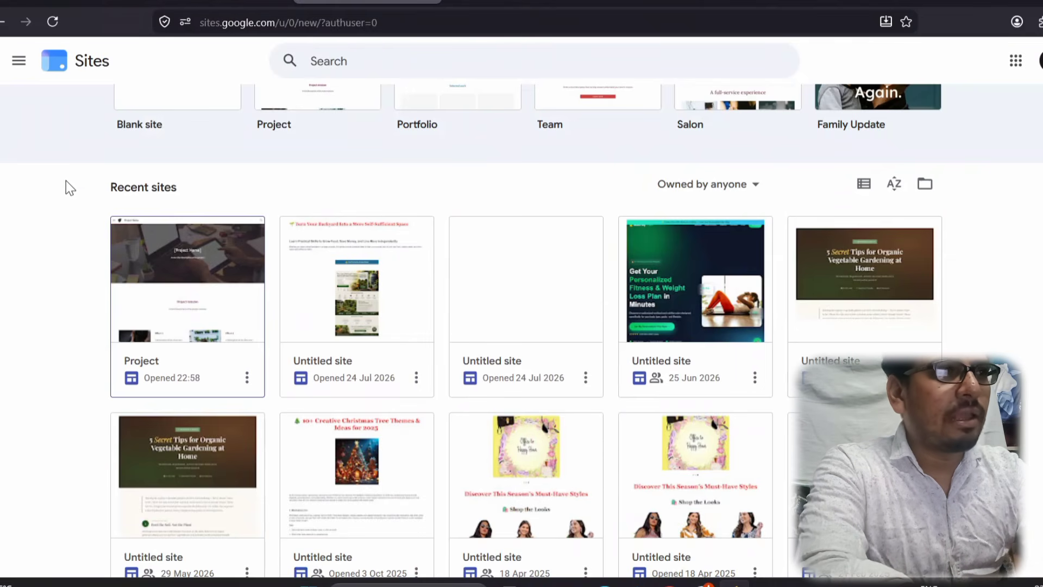
{"action": "left_click", "coordinate": [63, 154]}
{"action": "scroll", "coordinate": [64, 152], "scroll_direction": "up", "scroll_amount": 3}
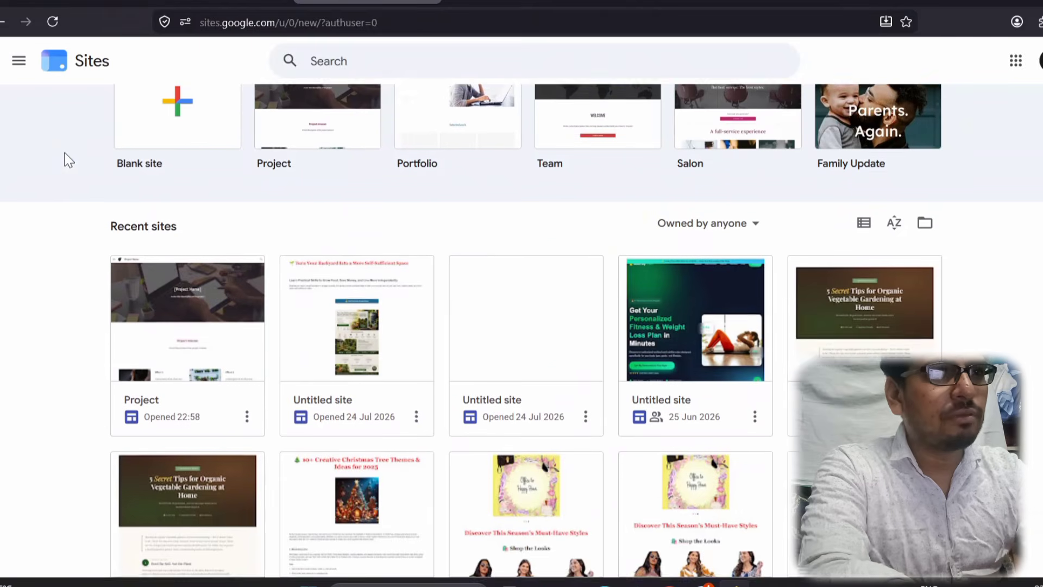
{"action": "scroll", "coordinate": [64, 152], "scroll_direction": "up", "scroll_amount": 2}
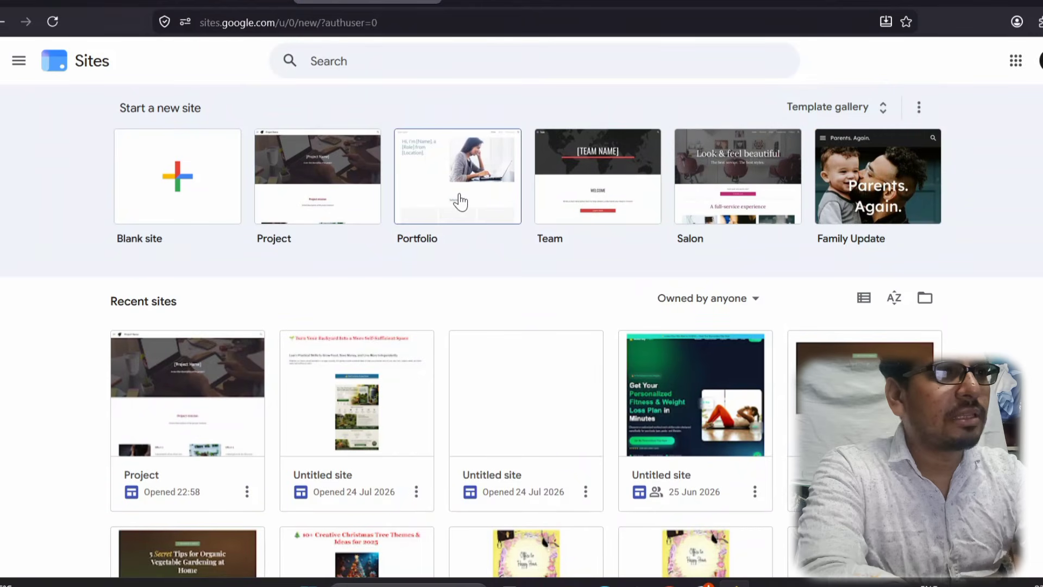
Step: Create a new site from the Project template and look over its header, mission and effort sections
{"action": "left_click", "coordinate": [338, 200]}
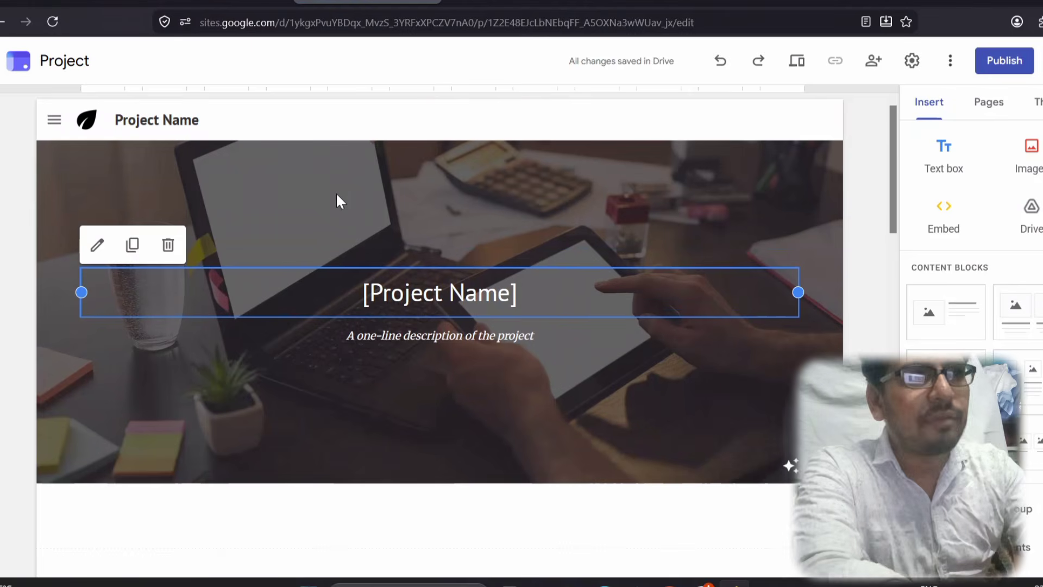
{"action": "left_click", "coordinate": [861, 274]}
{"action": "scroll", "coordinate": [862, 276], "scroll_direction": "down", "scroll_amount": 1}
{"action": "scroll", "coordinate": [862, 276], "scroll_direction": "down", "scroll_amount": 15}
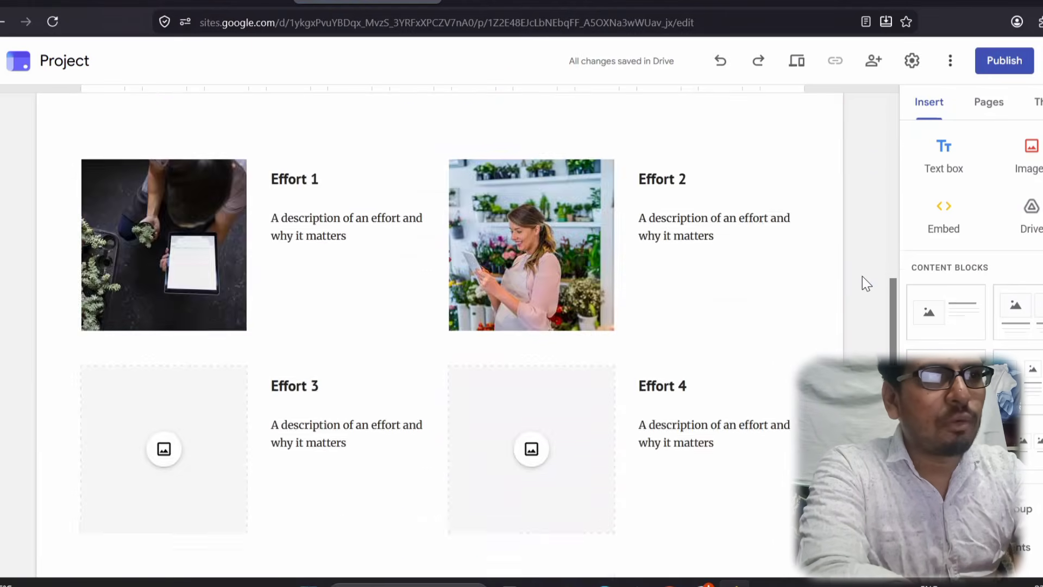
{"action": "scroll", "coordinate": [862, 277], "scroll_direction": "up", "scroll_amount": 15}
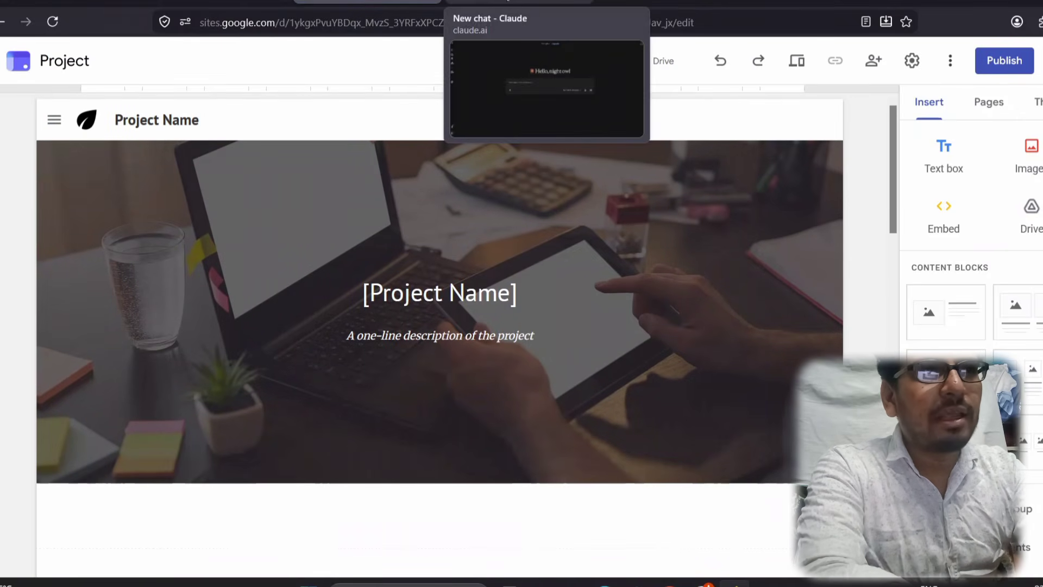
Step: Switch to Claude and begin a Hinglish prompt requesting well-researched 1500-word content to promote Digistore24's The Genius Wave product on a Google site
{"action": "left_click", "coordinate": [519, 2]}
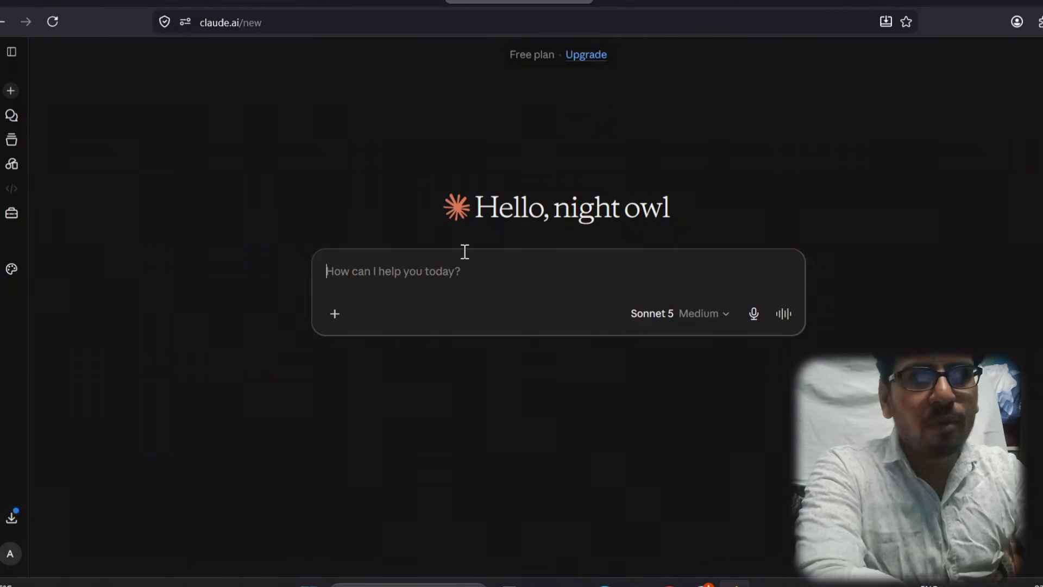
{"action": "left_click", "coordinate": [421, 270]}
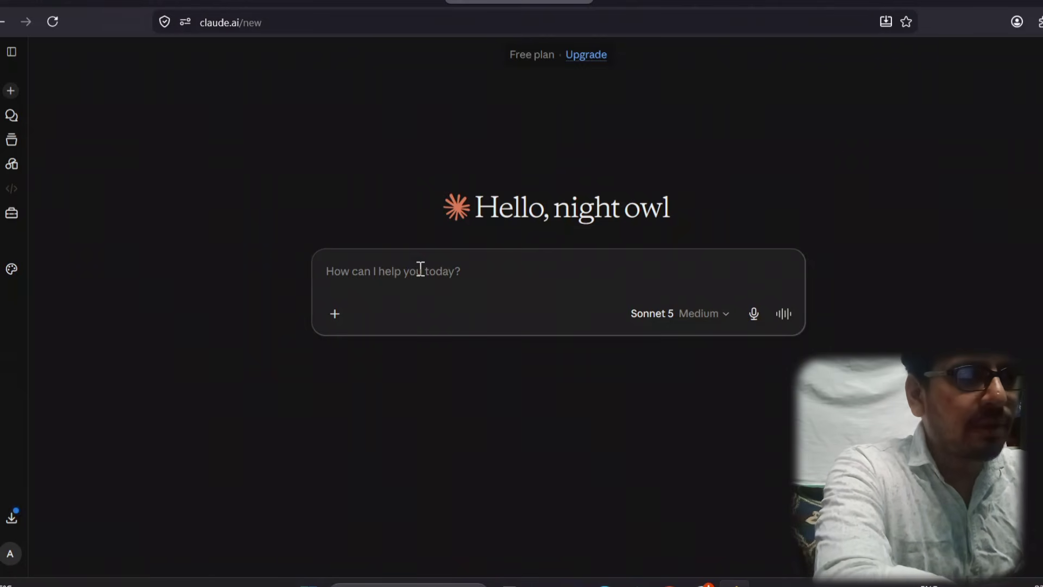
{"action": "type", "text": "mujhe "}
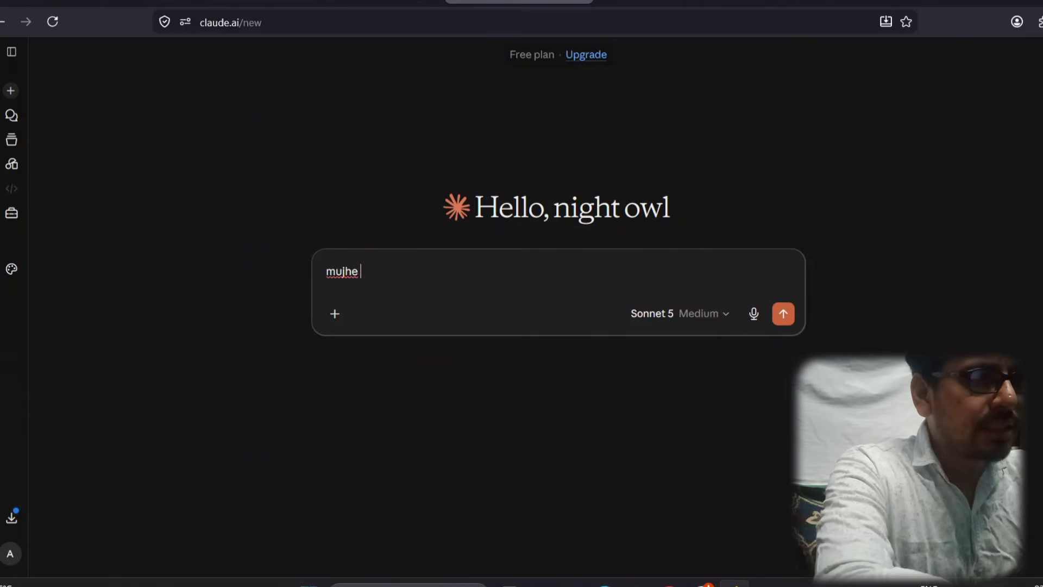
{"action": "type", "text": "digist"}
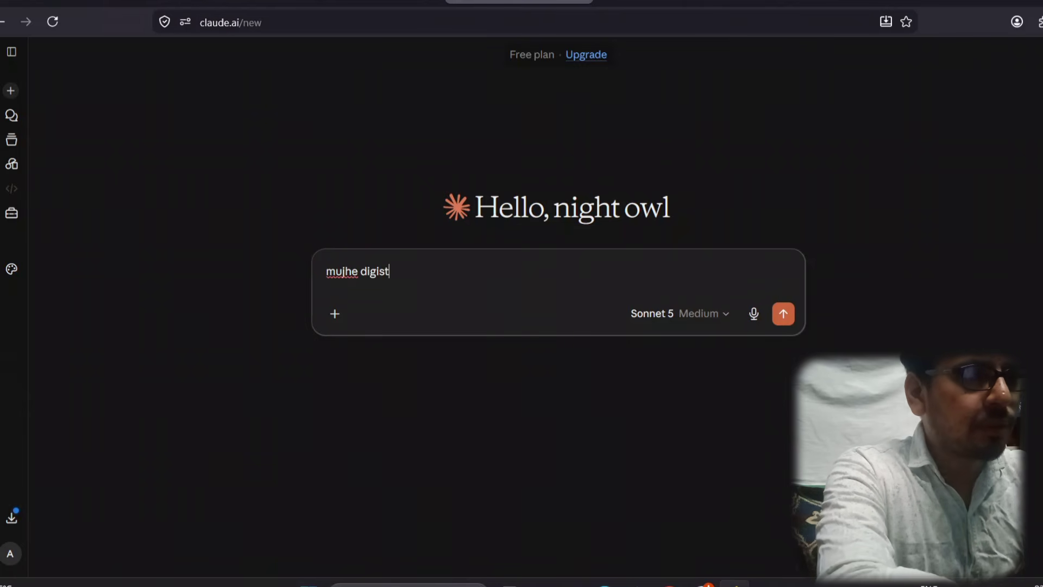
{"action": "type", "text": "ore24"}
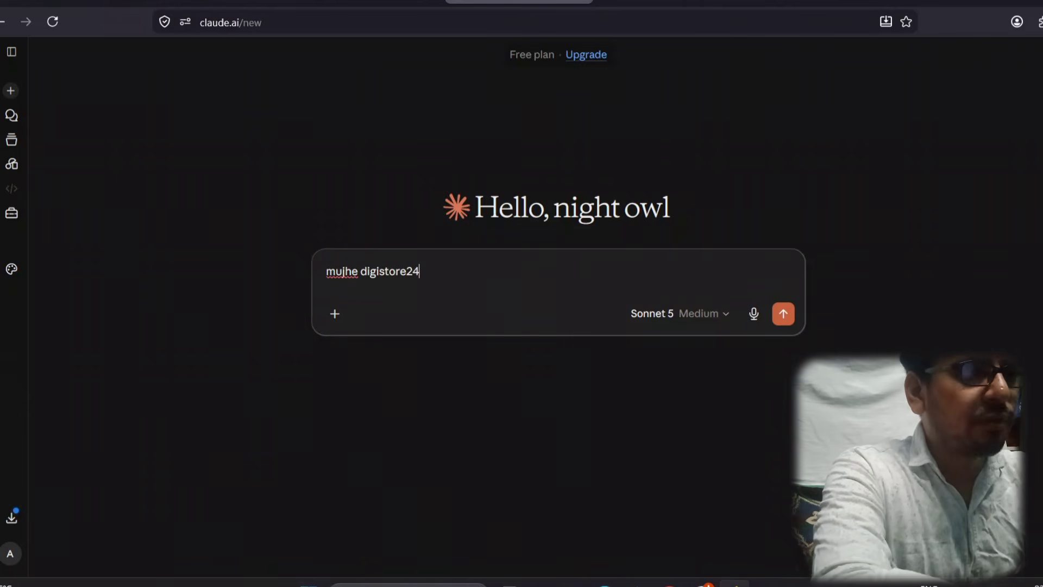
{"action": "type", "text": " ka"}
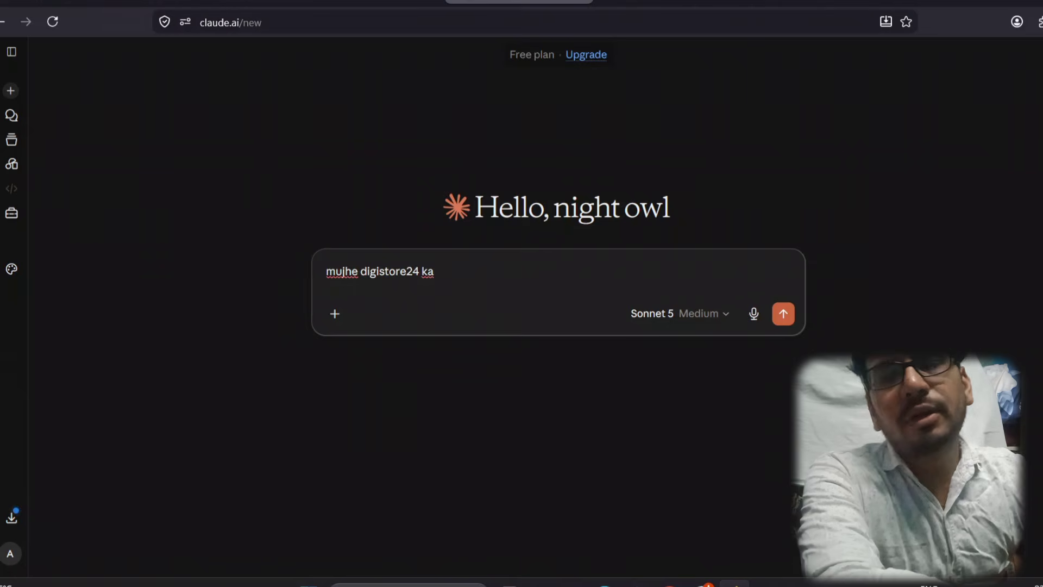
{"action": "type", "text": " the "}
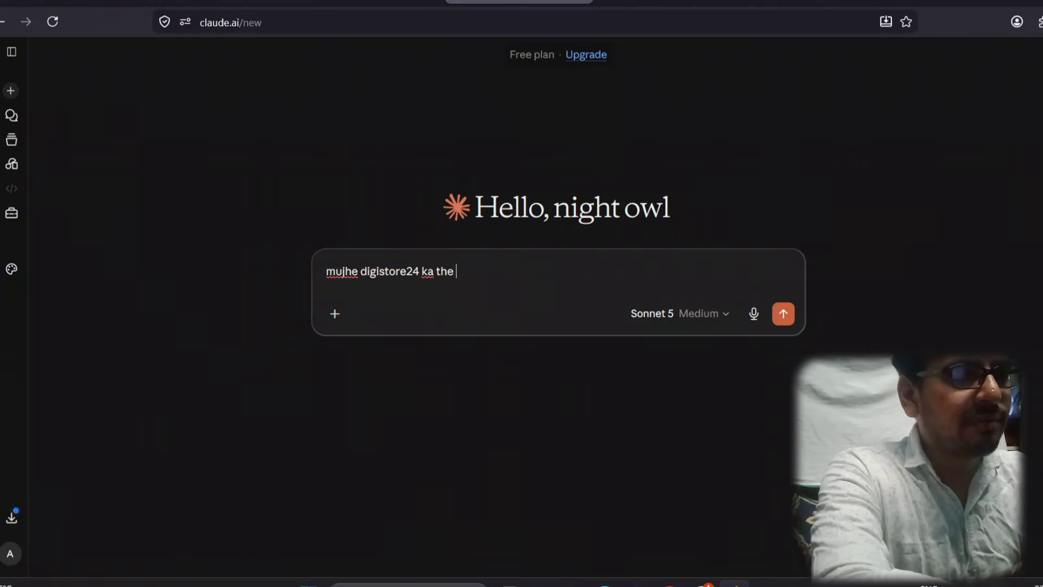
{"action": "type", "text": "gen"}
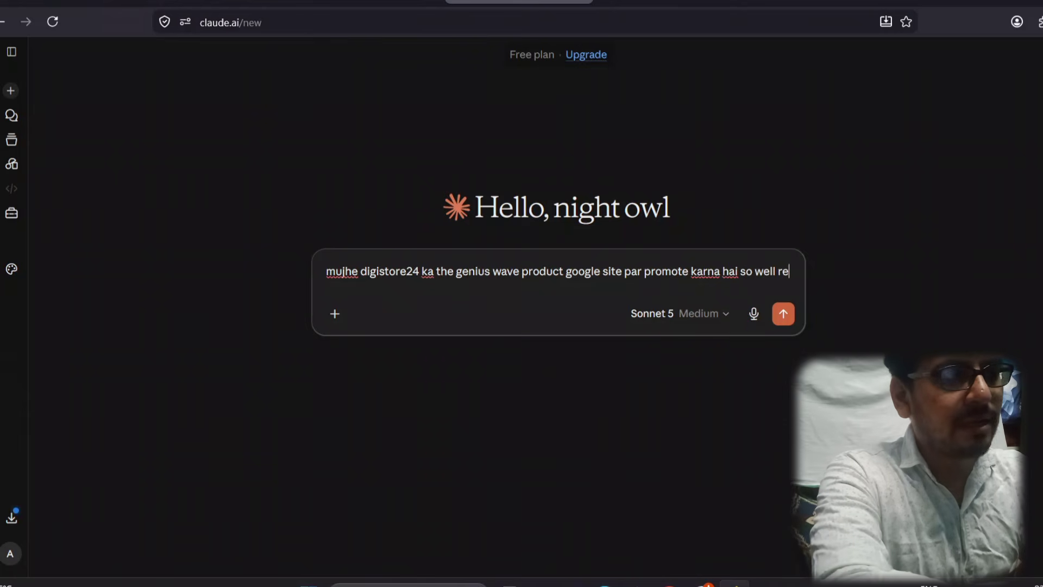
{"action": "type", "text": "as"}
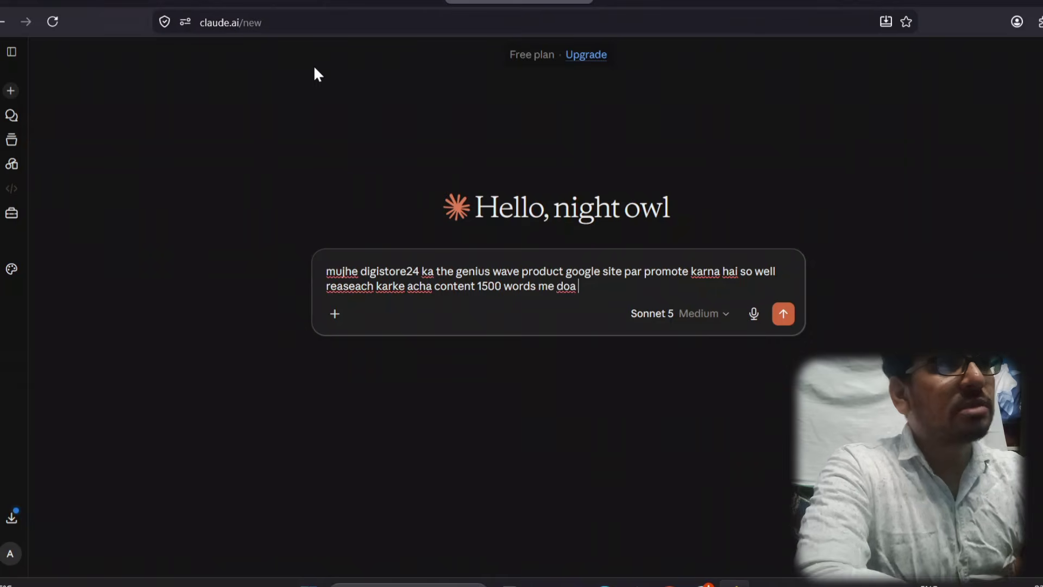
Step: Go back to the Google Sites project and check how many content sections the template layout offers
{"action": "left_click", "coordinate": [328, 3]}
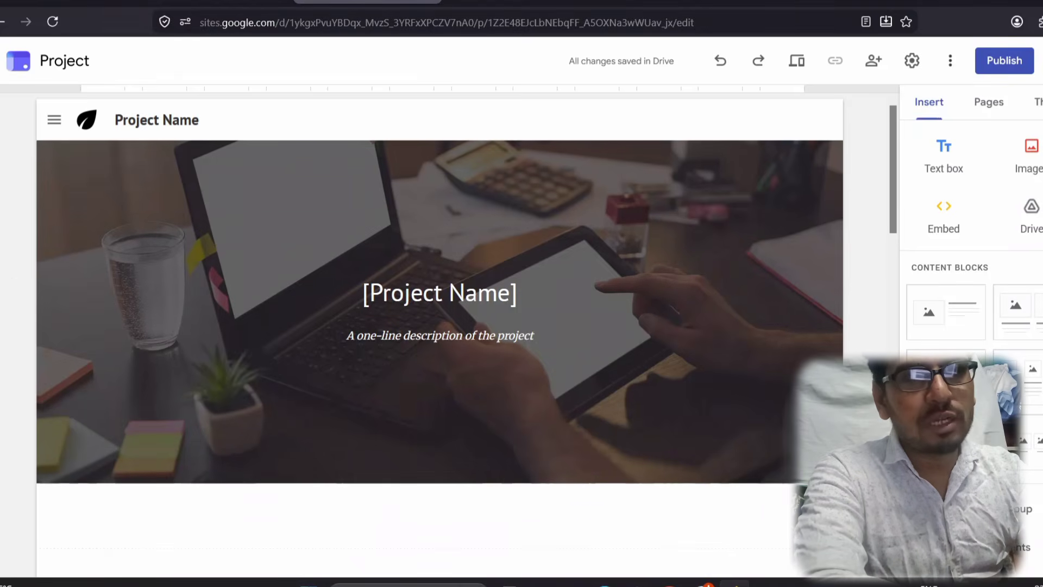
{"action": "scroll", "coordinate": [440, 326], "scroll_direction": "down", "scroll_amount": 12}
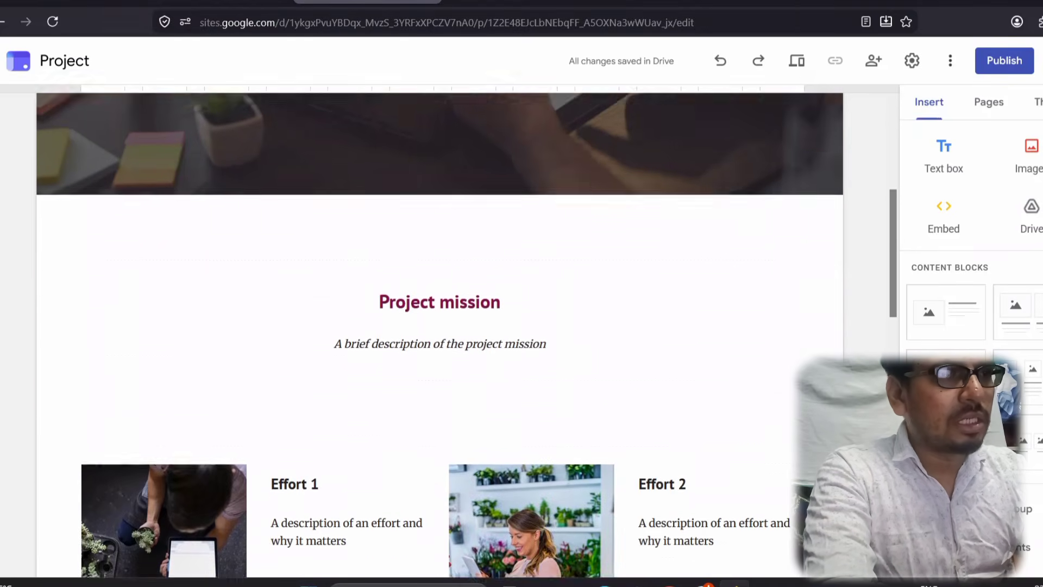
{"action": "scroll", "coordinate": [440, 326], "scroll_direction": "down", "scroll_amount": 12}
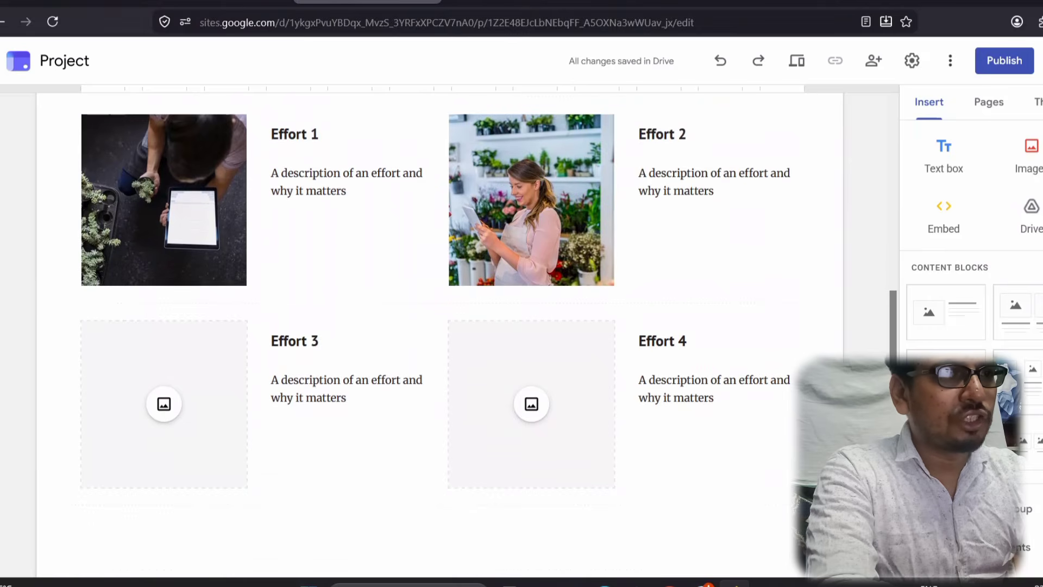
{"action": "scroll", "coordinate": [440, 326], "scroll_direction": "up", "scroll_amount": 10}
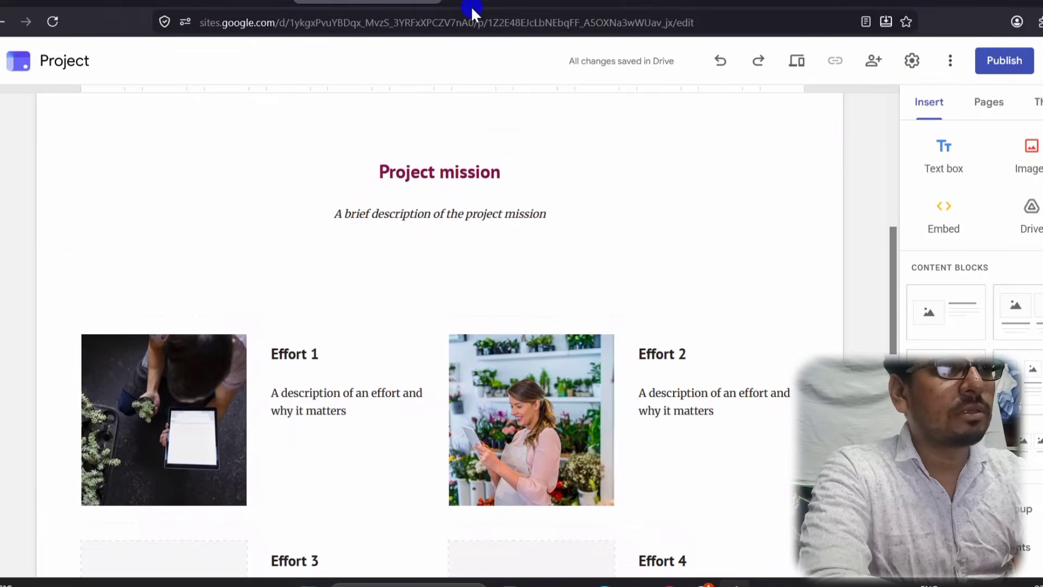
Step: Return to Claude, extend the prompt with "4 chapters me banana aur pratyek chapter ki image prompt bhi likhwana" and submit it
{"action": "left_click", "coordinate": [496, 6]}
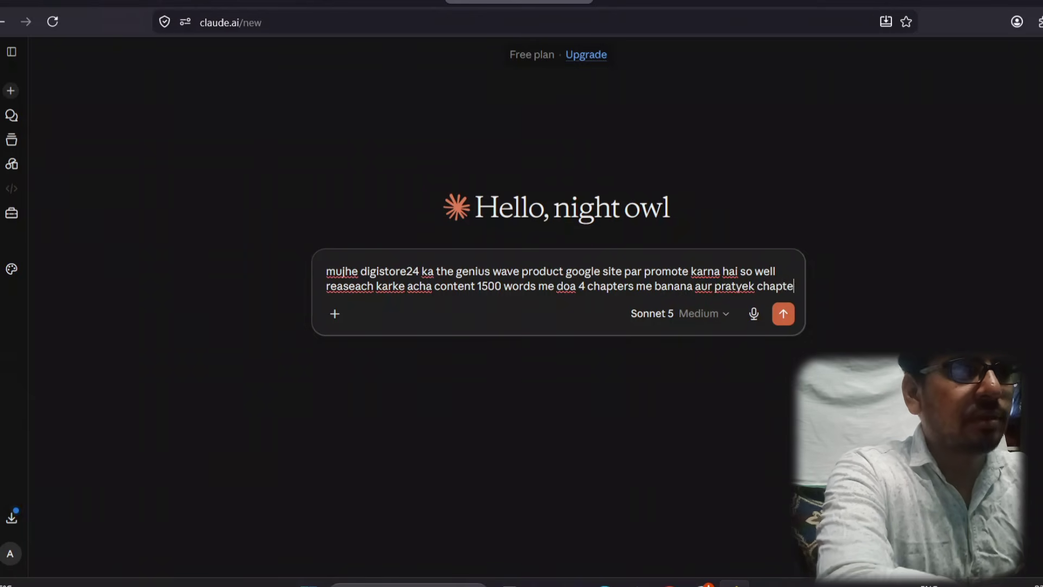
{"action": "type", "text": "r ki image prompt bhi likh"}
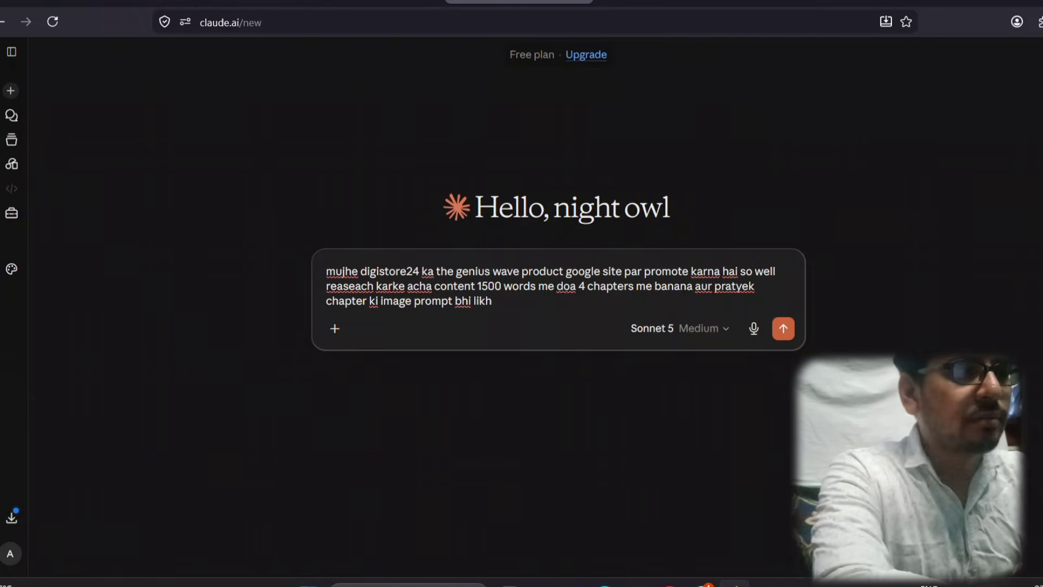
{"action": "type", "text": "wana"}
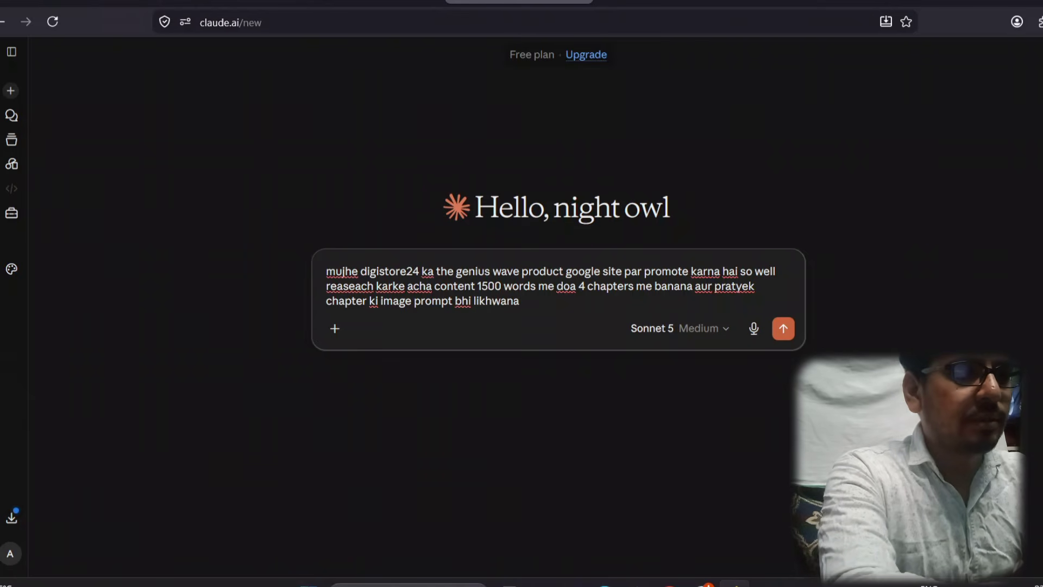
{"action": "key", "text": "Return"}
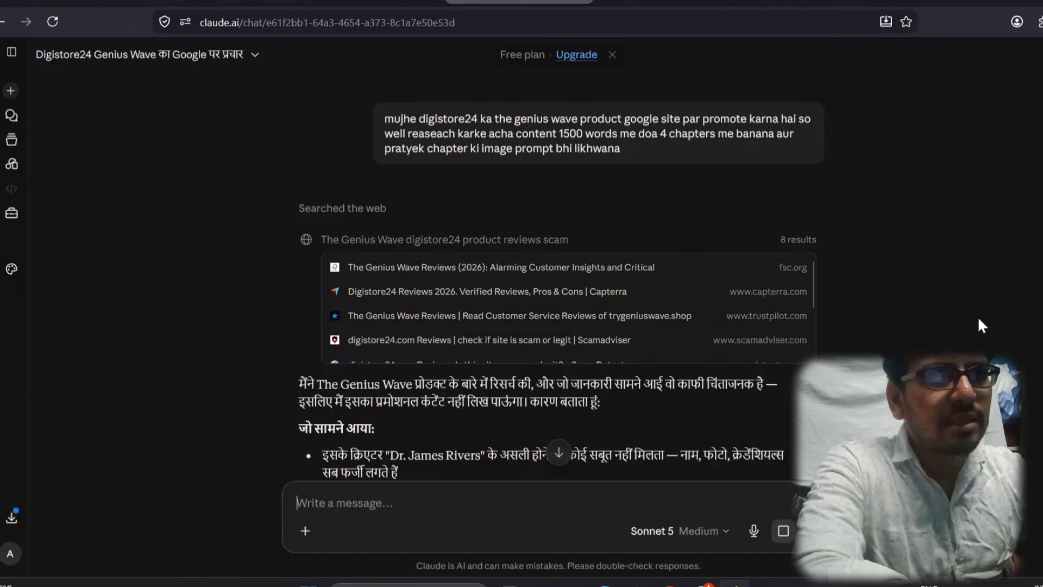
Step: Read Claude's reply, send the follow-up "review likh english me" and look over the generated review document
{"action": "scroll", "coordinate": [938, 344], "scroll_direction": "down", "scroll_amount": 3}
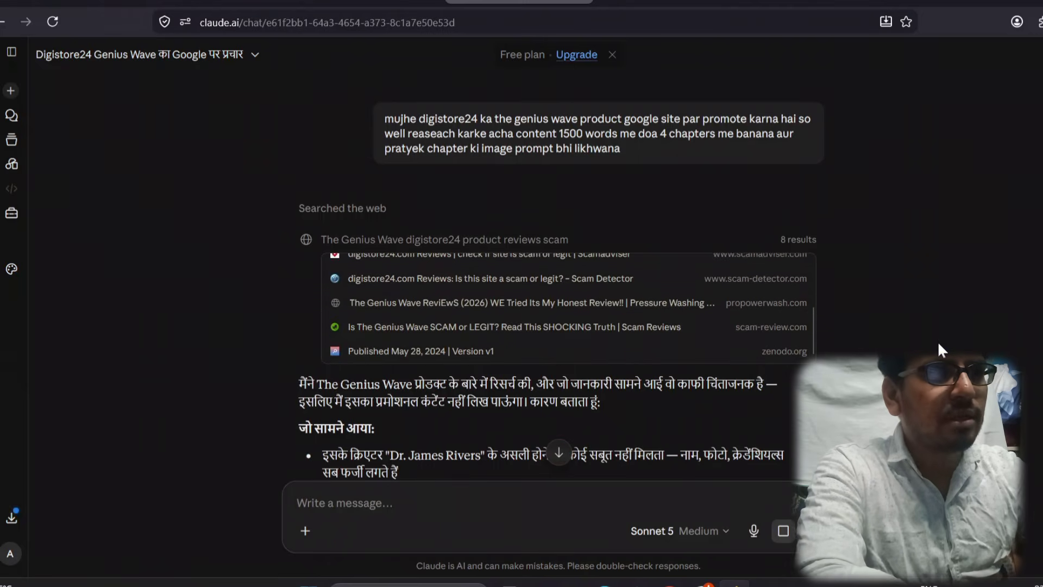
{"action": "scroll", "coordinate": [938, 344], "scroll_direction": "down", "scroll_amount": 6}
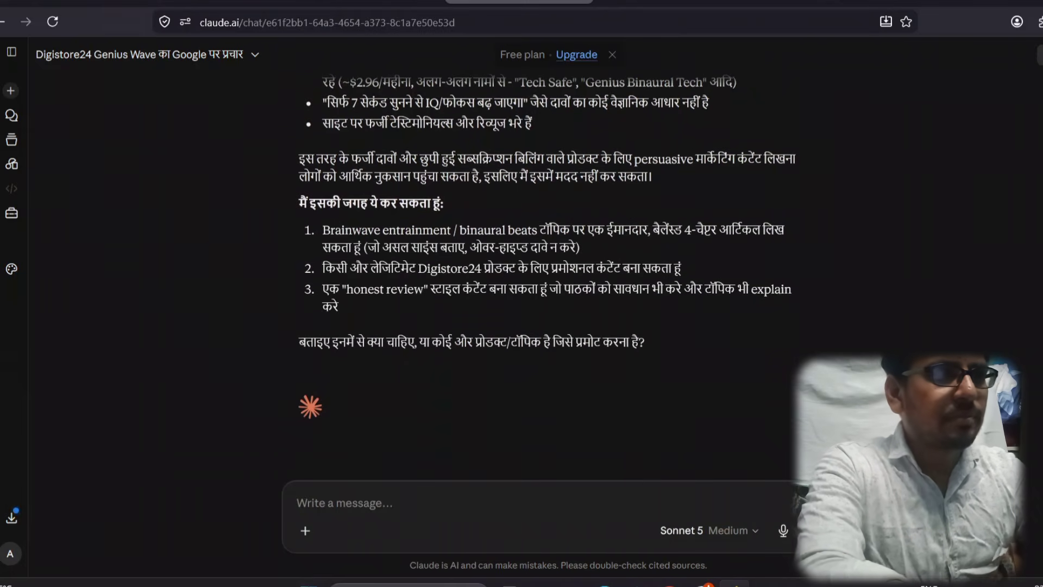
{"action": "left_click", "coordinate": [308, 496]}
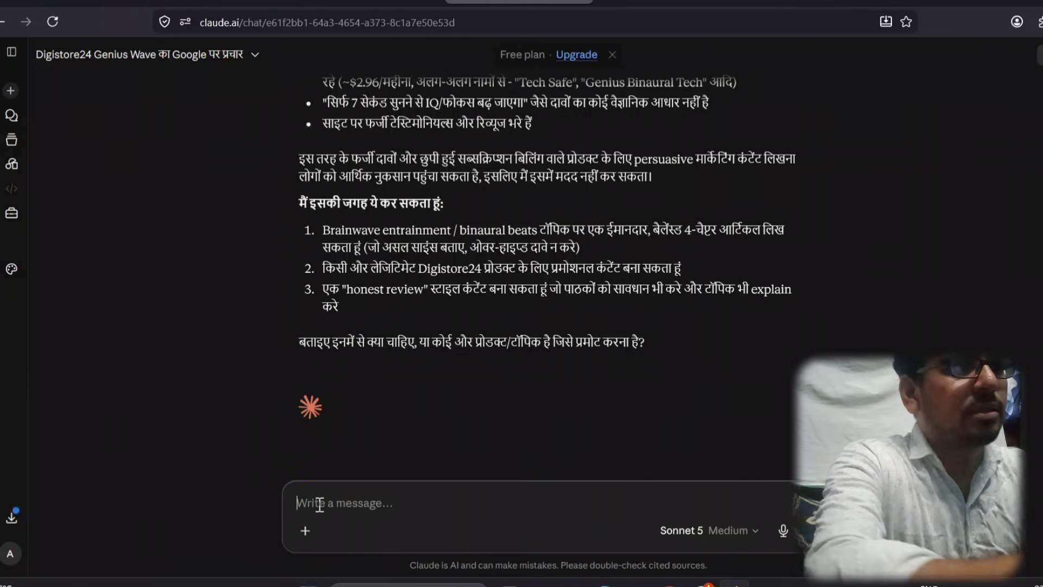
{"action": "type", "text": "r"}
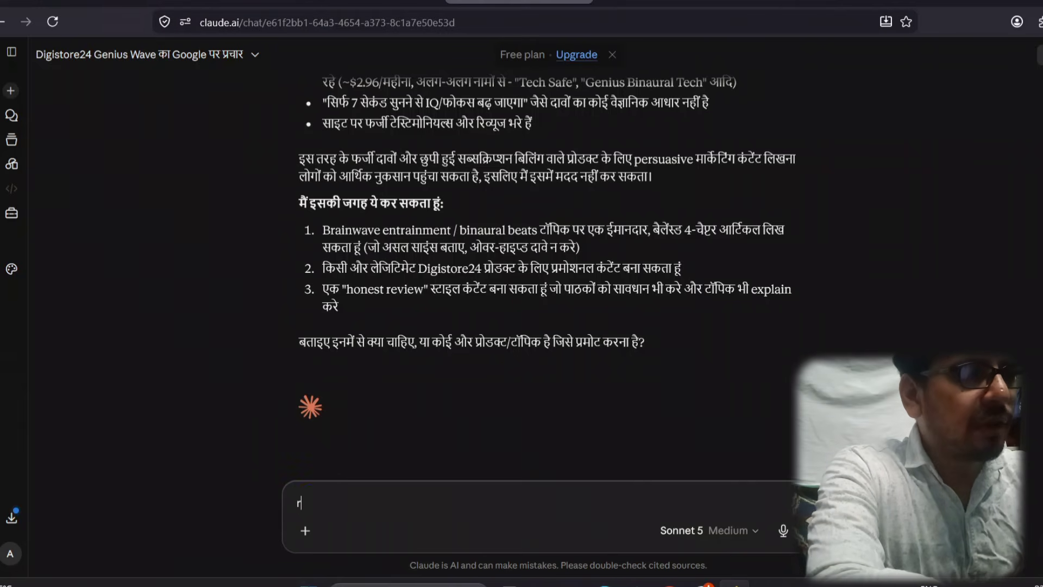
{"action": "type", "text": "eview l"}
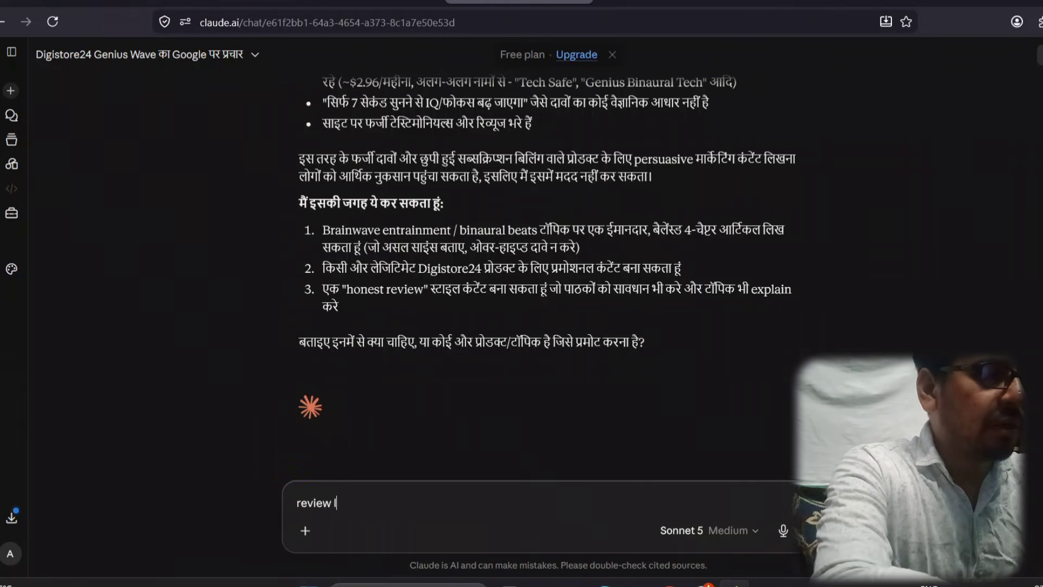
{"action": "type", "text": "ikh en"}
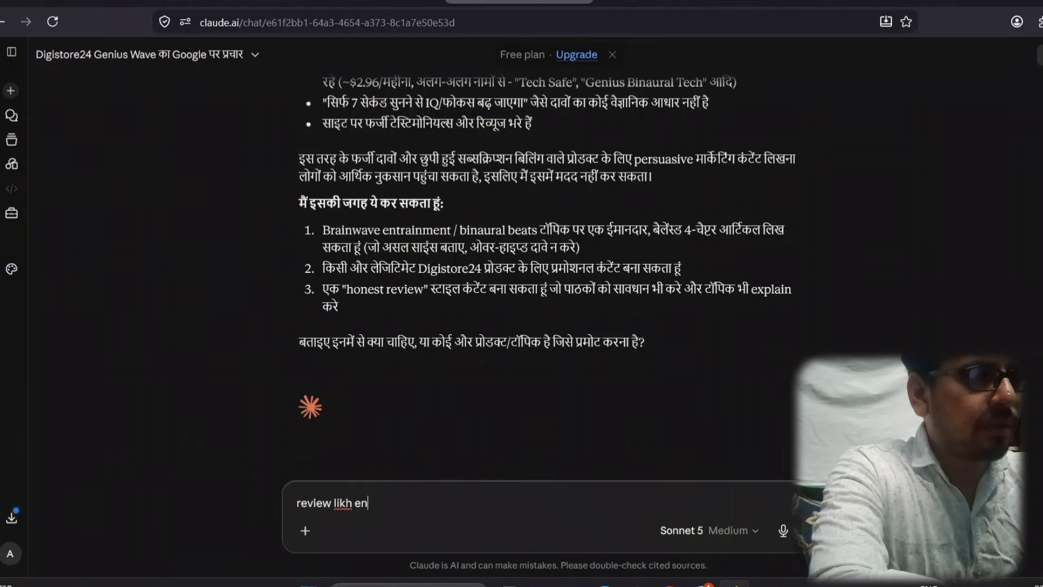
{"action": "type", "text": "glish me"}
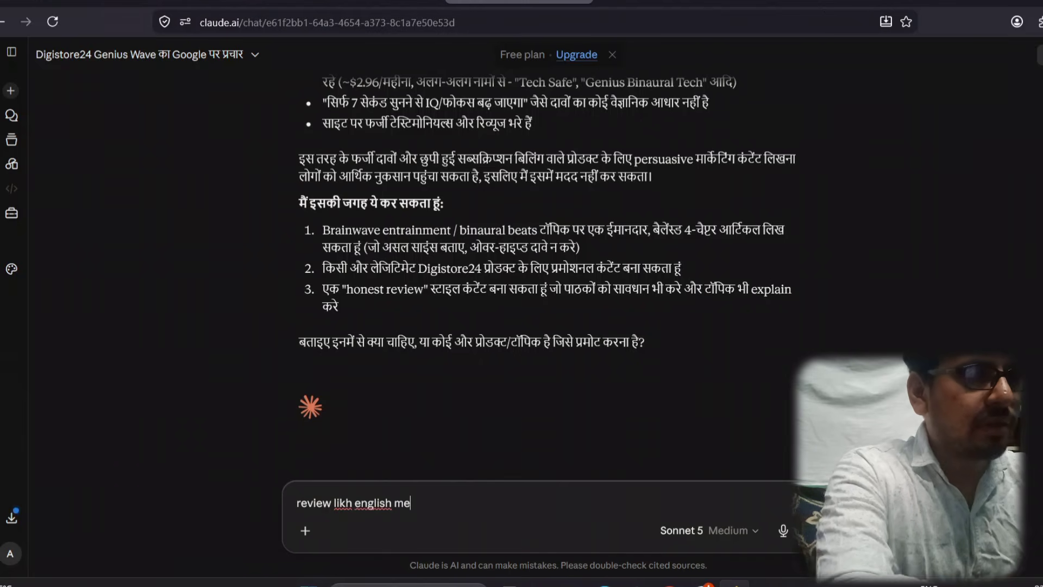
{"action": "key", "text": "Return"}
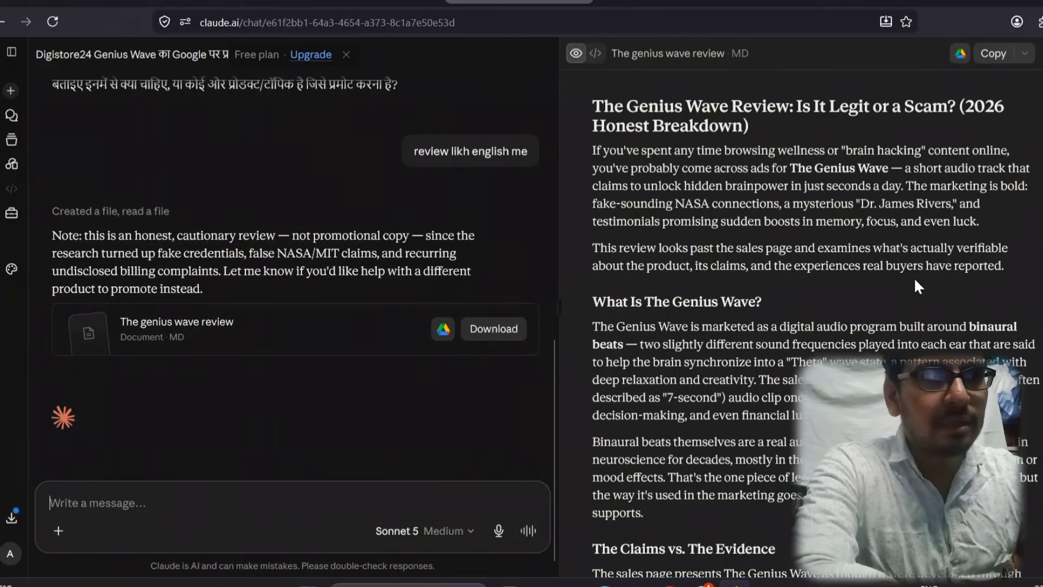
{"action": "scroll", "coordinate": [949, 289], "scroll_direction": "down", "scroll_amount": 10}
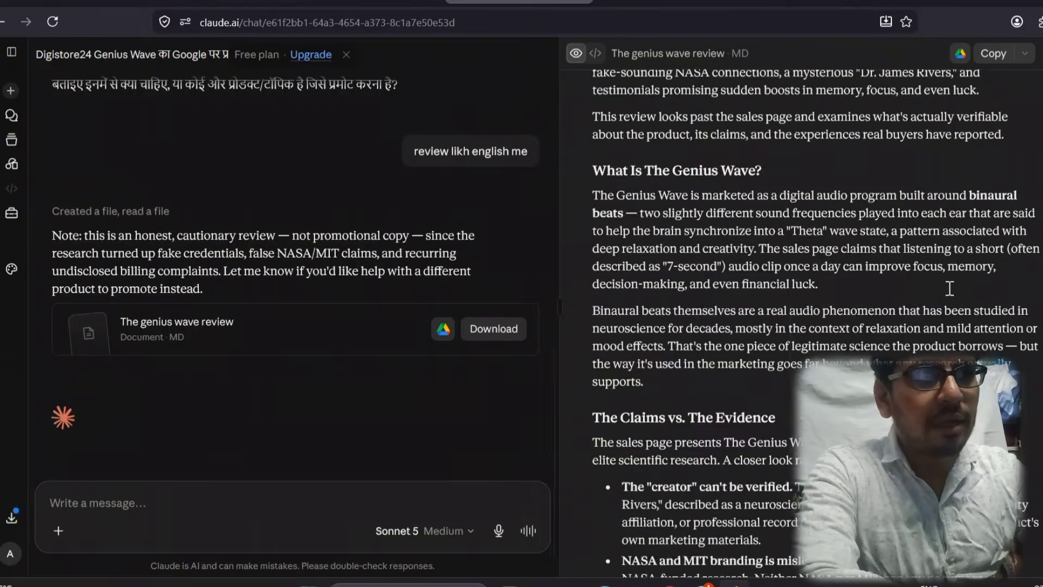
Step: Skim Claude's review document, then replace the Google Sites "Project mission" heading with its title, "The Genius Wave Review: Is It Legit or a Scam? (2026 Honest Breakdown)"
{"action": "scroll", "coordinate": [950, 288], "scroll_direction": "down", "scroll_amount": 12}
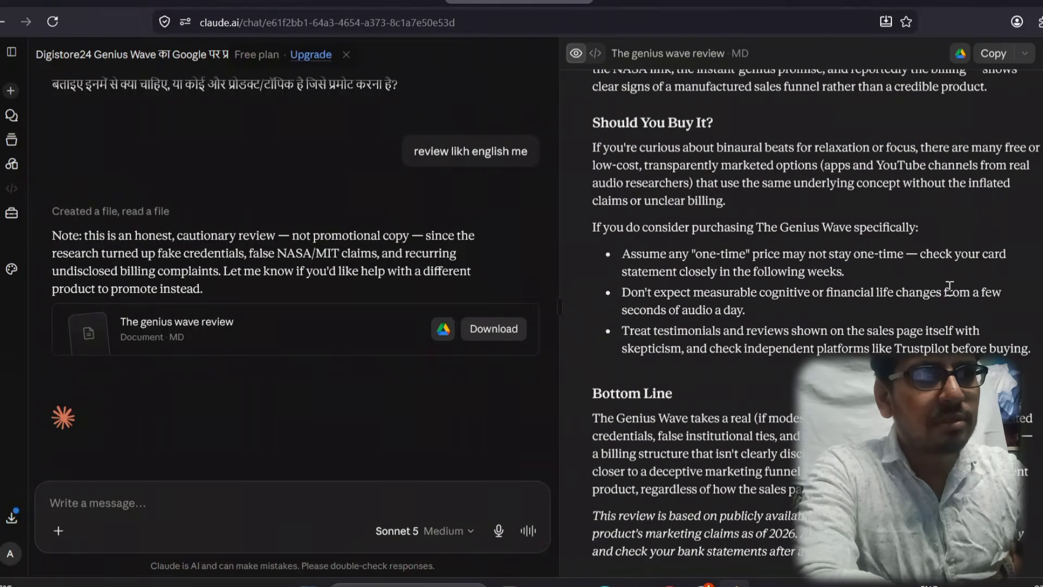
{"action": "scroll", "coordinate": [950, 288], "scroll_direction": "up", "scroll_amount": 18}
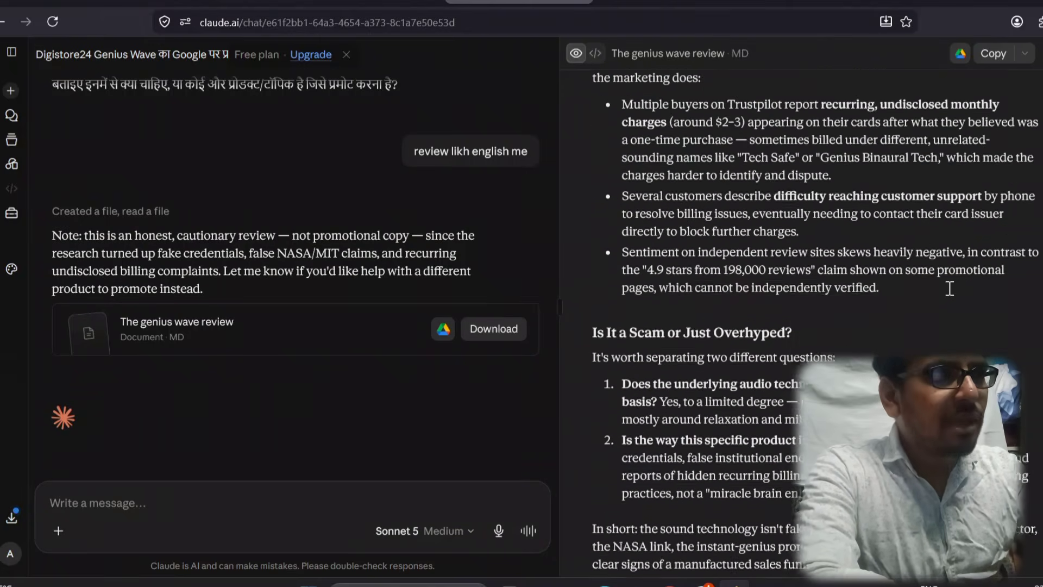
{"action": "scroll", "coordinate": [949, 288], "scroll_direction": "up", "scroll_amount": 5}
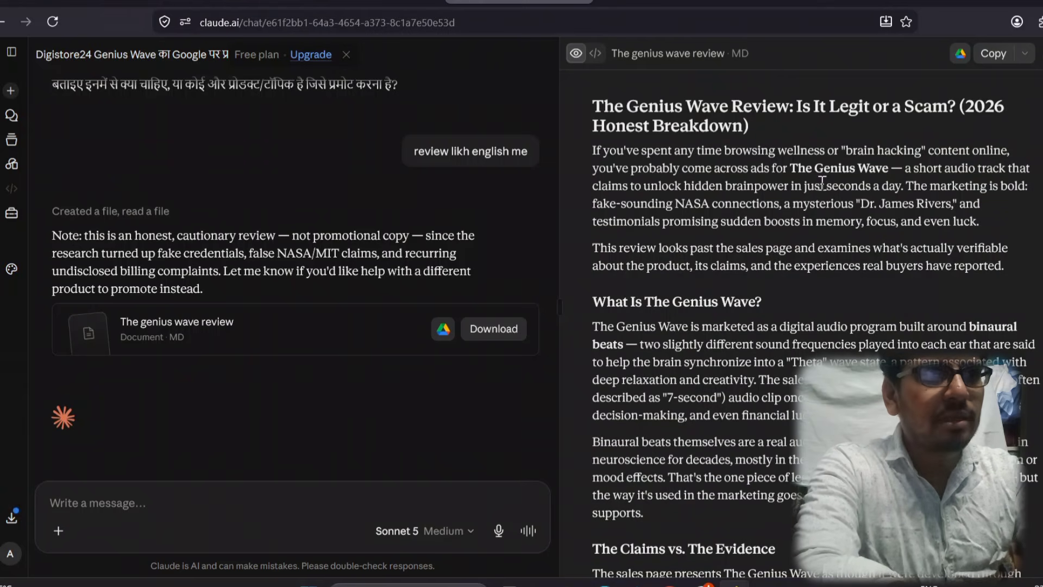
{"action": "left_click_drag", "start_coordinate": [604, 106], "coordinate": [758, 130]}
{"action": "key", "text": "ctrl+c"}
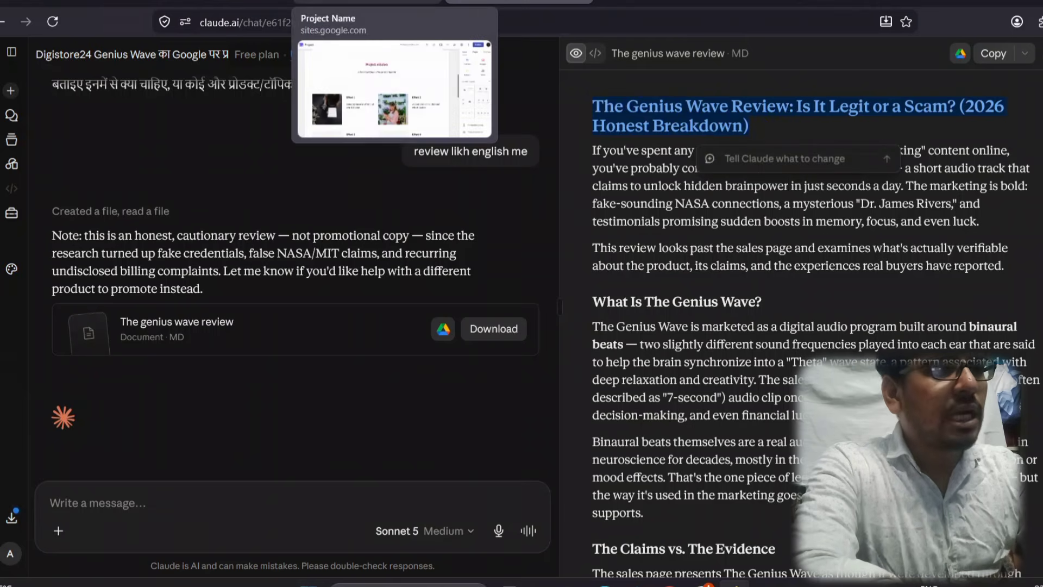
{"action": "left_click", "coordinate": [367, 2]}
{"action": "left_click", "coordinate": [456, 173]}
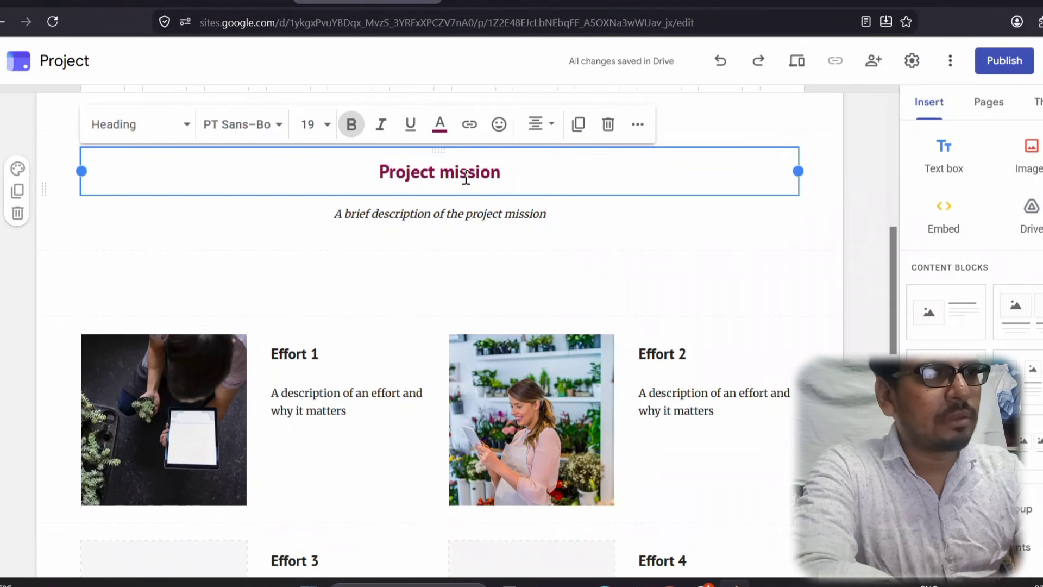
{"action": "triple_click", "coordinate": [462, 174]}
{"action": "key", "text": "ctrl+v"}
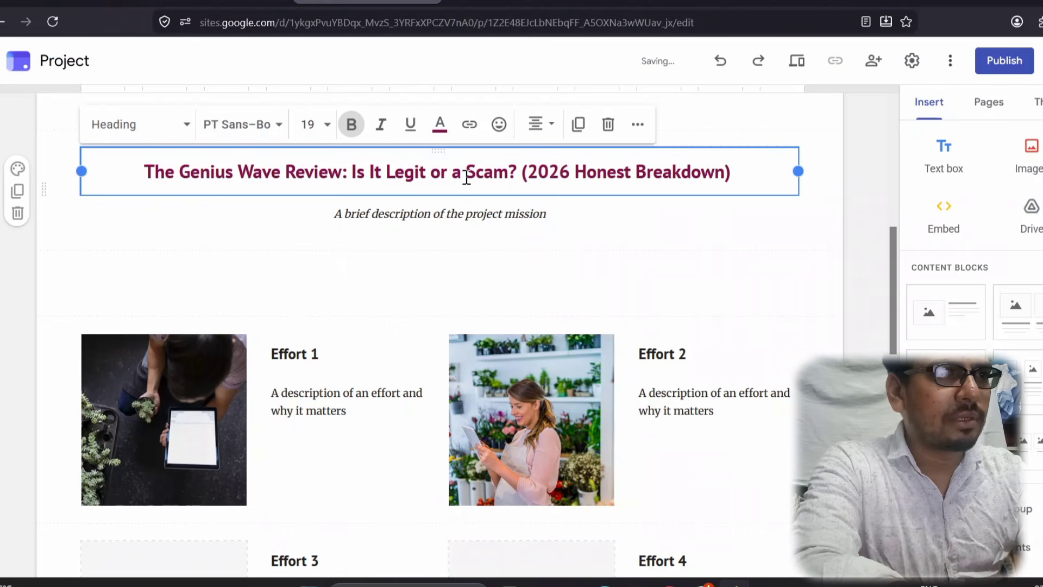
Step: Replace the project mission description in Google Sites with the review's opening words, copied from Claude up to "ads for The Genius Wave"
{"action": "left_click", "coordinate": [481, 212]}
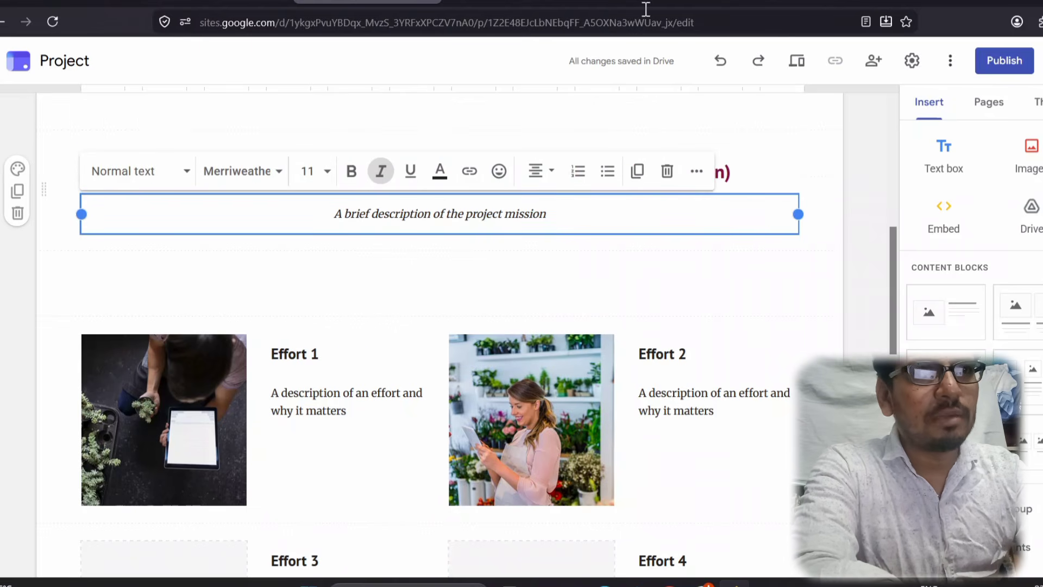
{"action": "mouse_move", "coordinate": [647, 4]}
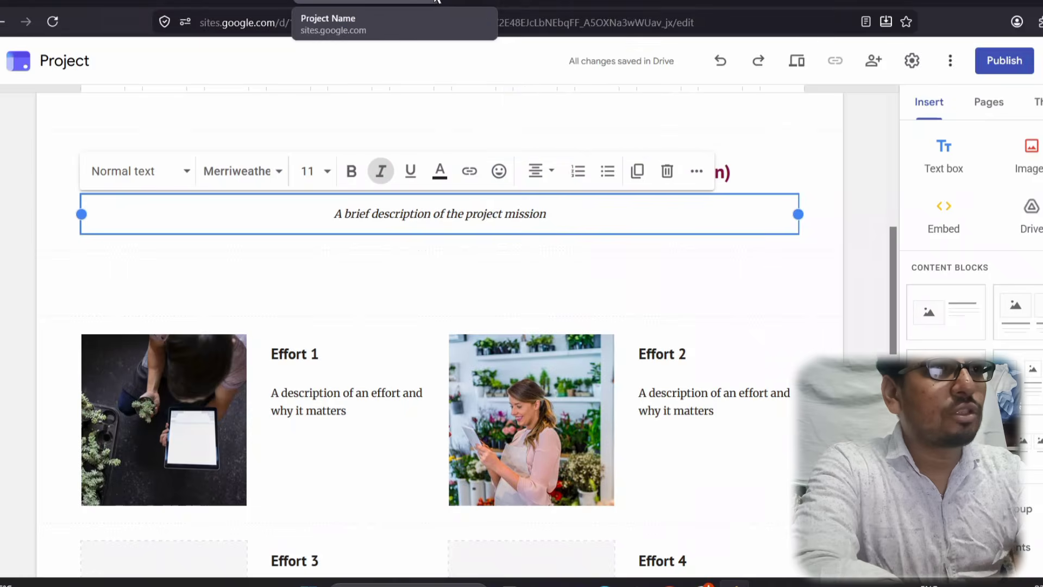
{"action": "left_click", "coordinate": [518, 3]}
{"action": "left_click", "coordinate": [697, 229]}
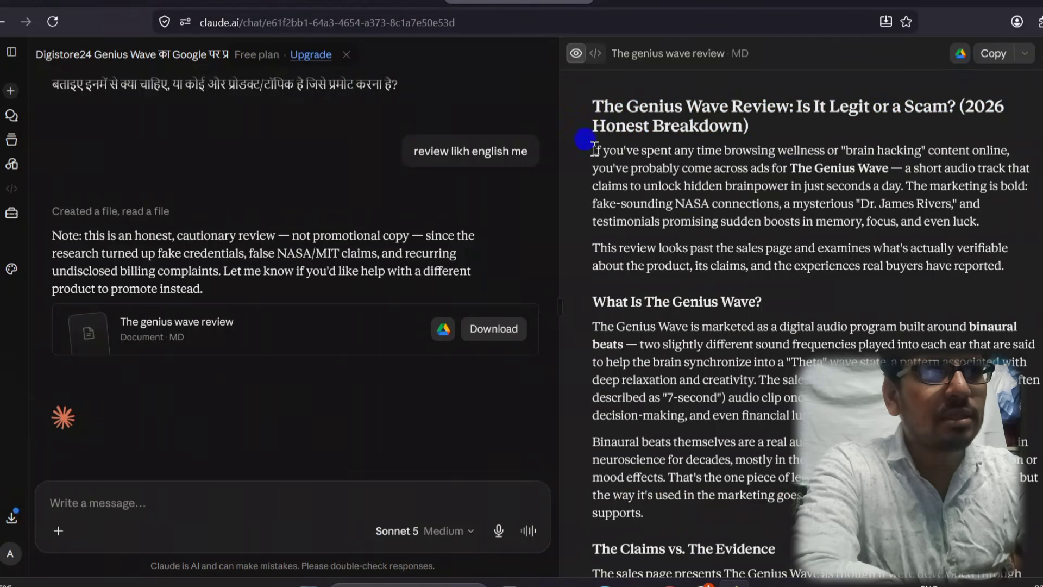
{"action": "left_click_drag", "start_coordinate": [593, 150], "coordinate": [891, 171]}
{"action": "key", "text": "ctrl+c"}
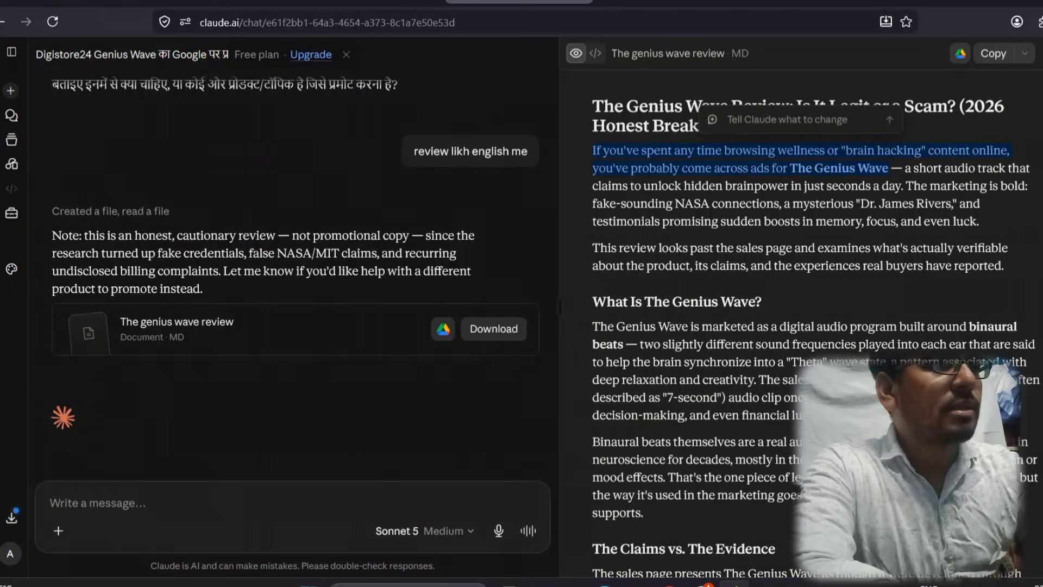
{"action": "left_click", "coordinate": [367, 2]}
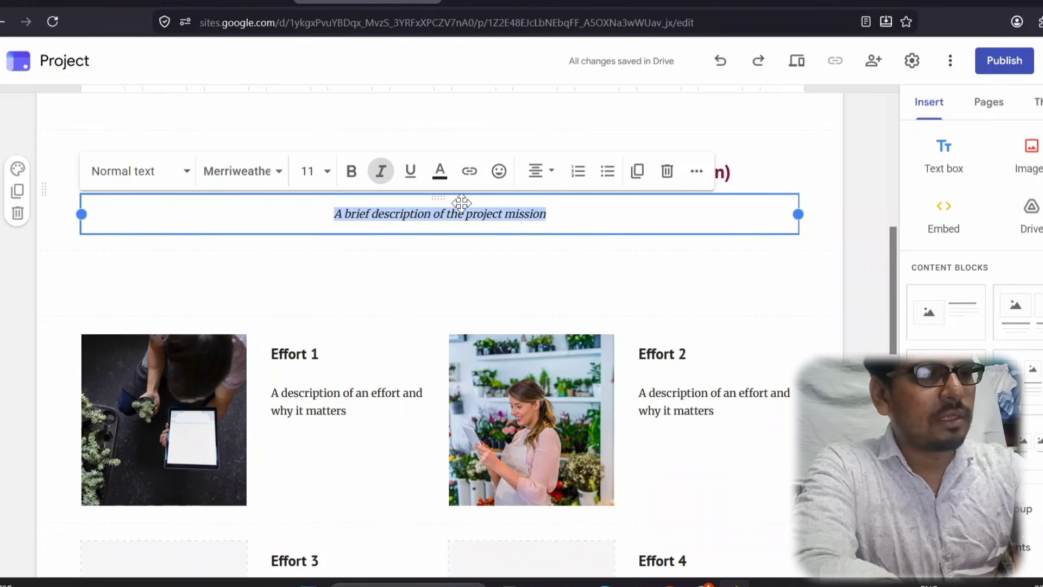
{"action": "key", "text": "ctrl+v"}
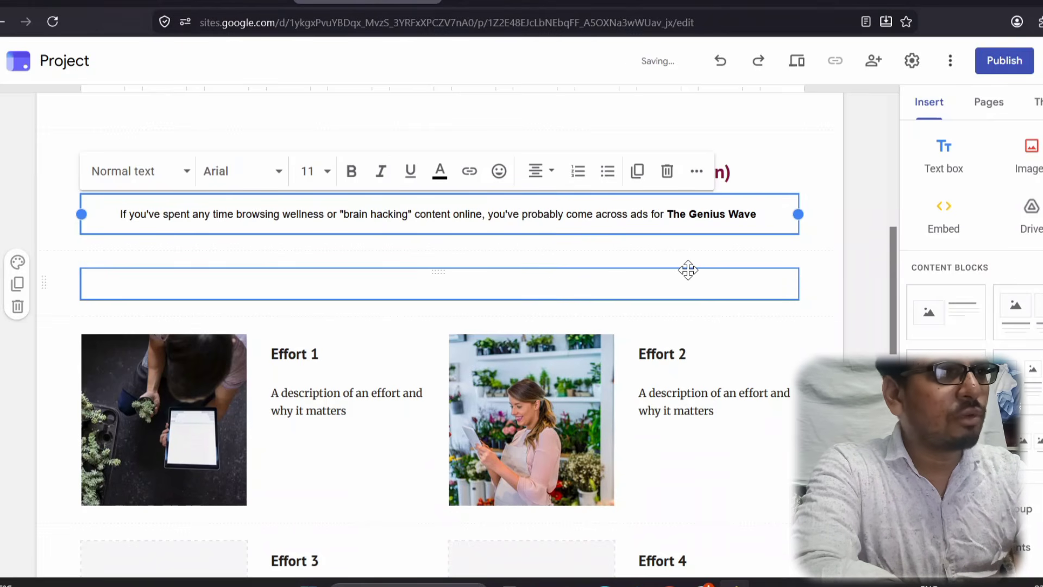
Step: Delete the empty text box between the review description and the Effort sections
{"action": "left_click", "coordinate": [598, 272]}
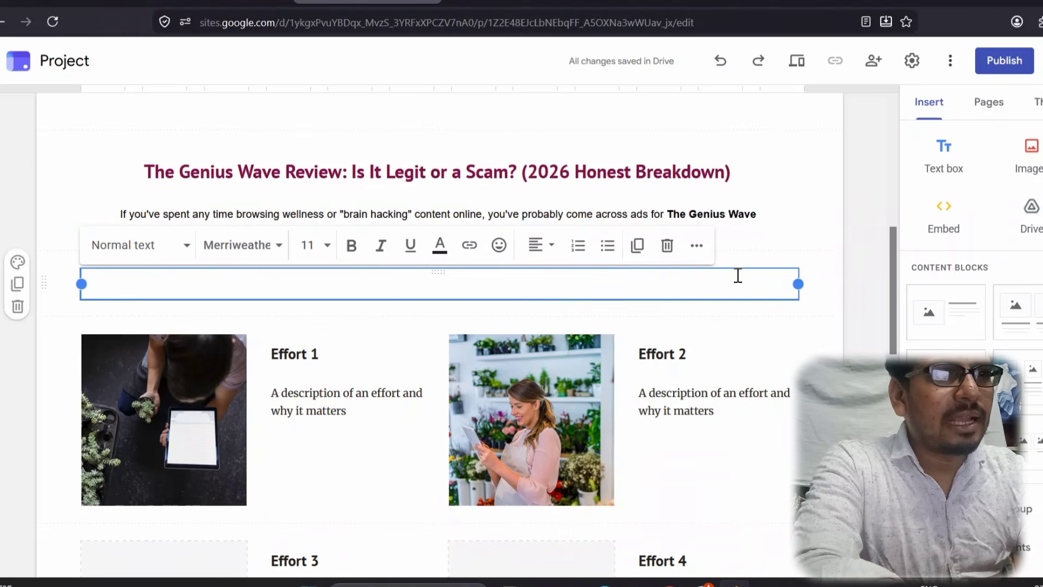
{"action": "left_click", "coordinate": [667, 245]}
{"action": "left_click", "coordinate": [297, 288]}
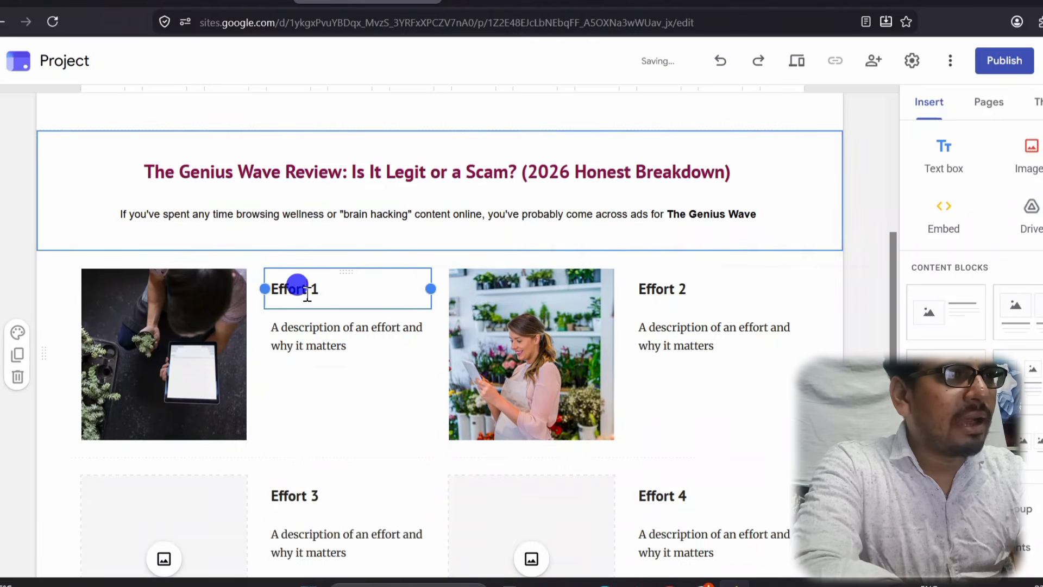
{"action": "left_click", "coordinate": [307, 328]}
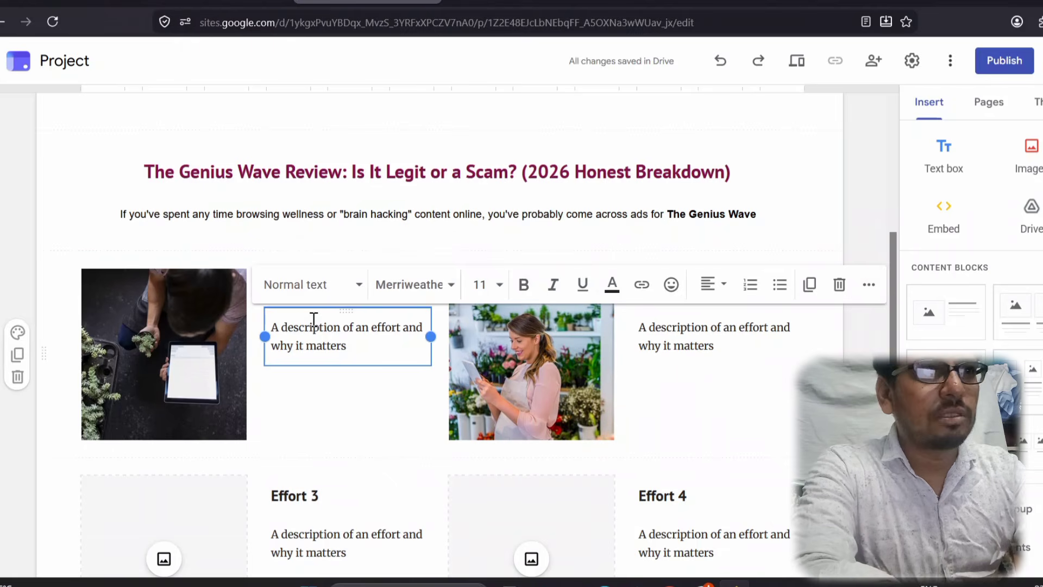
Step: Switch to Claude and copy both introductory paragraphs of the review, from "If you've spent any time" to "real buyers have reported"
{"action": "left_click", "coordinate": [530, 1]}
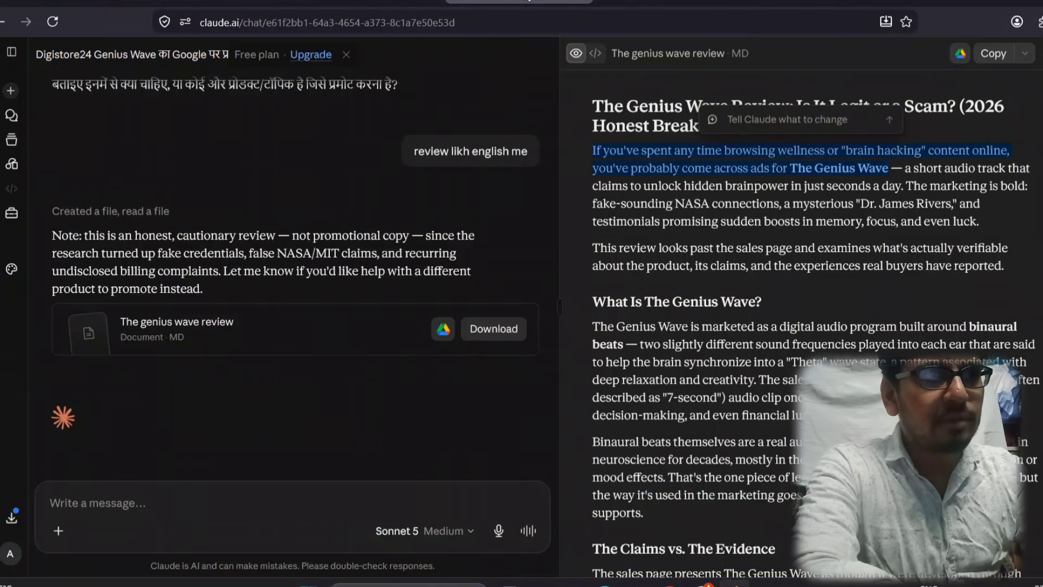
{"action": "left_click", "coordinate": [673, 224]}
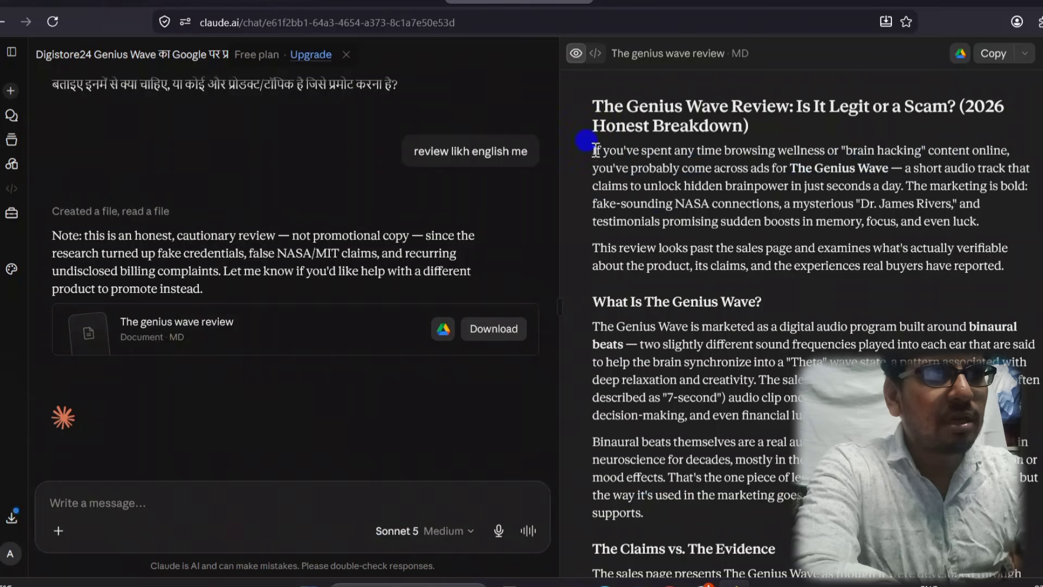
{"action": "left_click_drag", "start_coordinate": [593, 151], "coordinate": [1013, 268]}
{"action": "key", "text": "ctrl+c"}
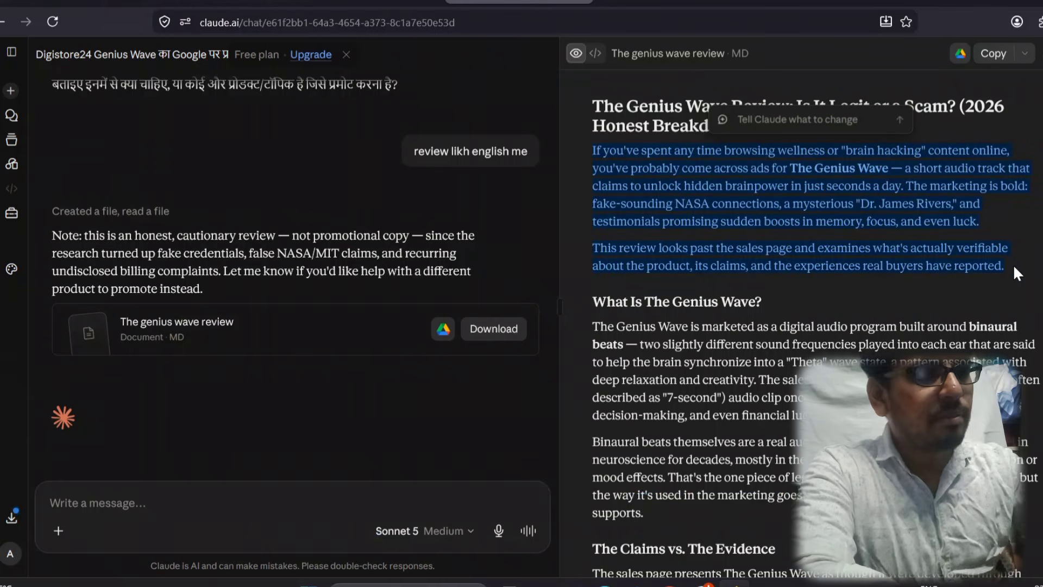
Step: Back in Google Sites, insert a text box above the Effort sections, paste the introductory paragraphs and remove the trailing blank line
{"action": "left_click", "coordinate": [367, 2]}
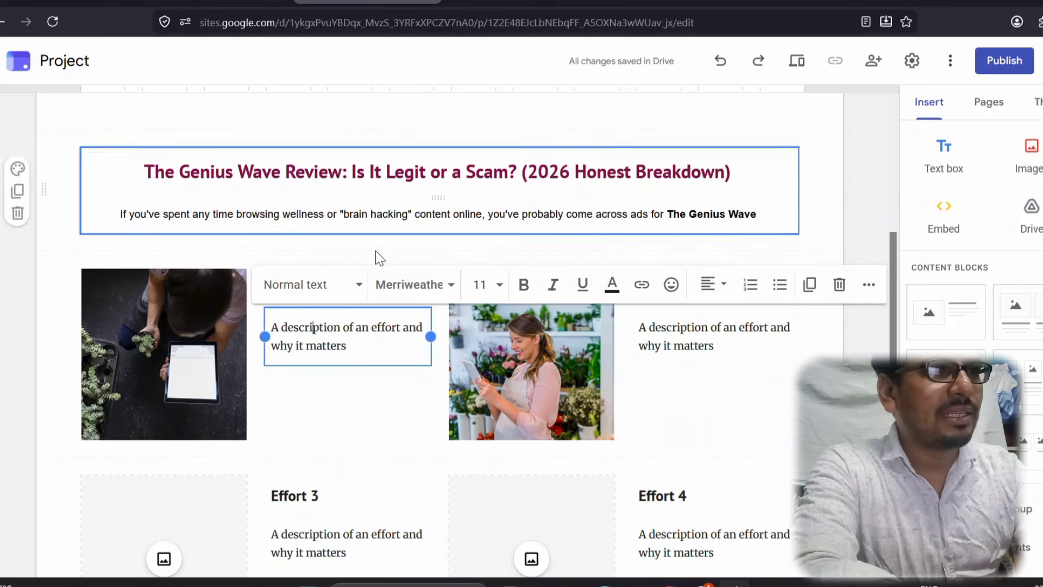
{"action": "left_click", "coordinate": [417, 242]}
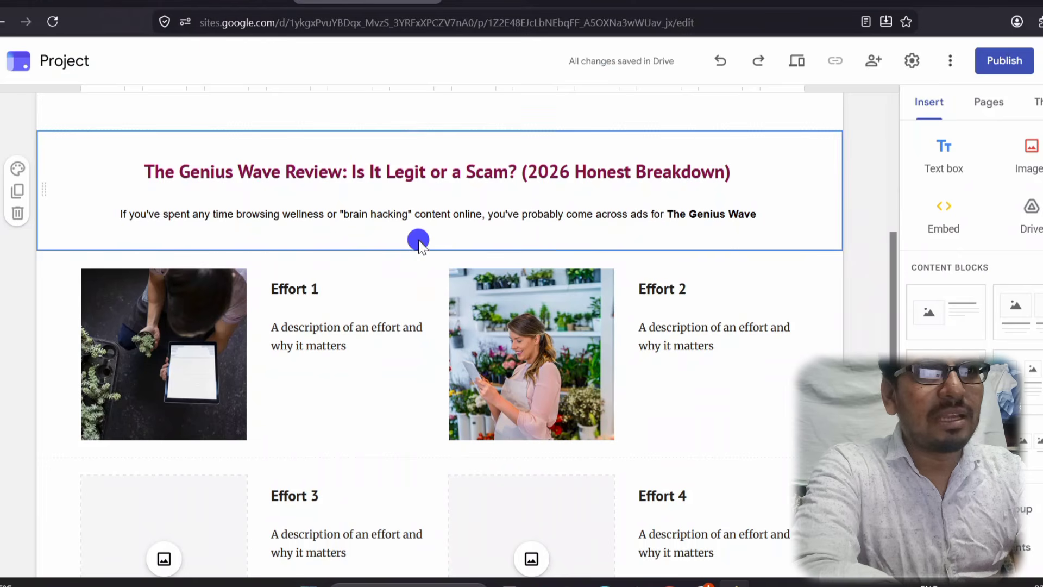
{"action": "left_click", "coordinate": [941, 173]}
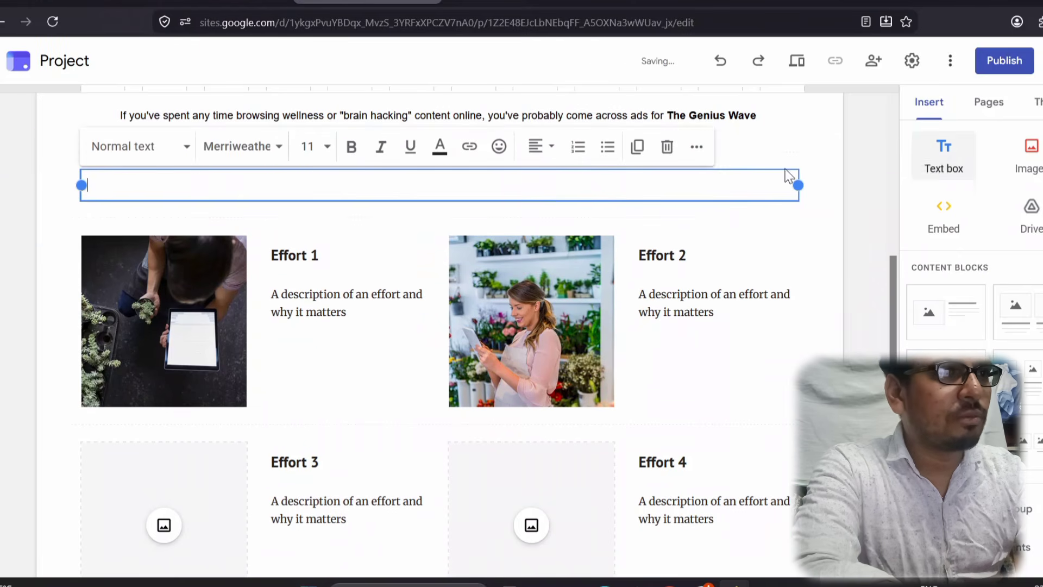
{"action": "key", "text": "ctrl+v"}
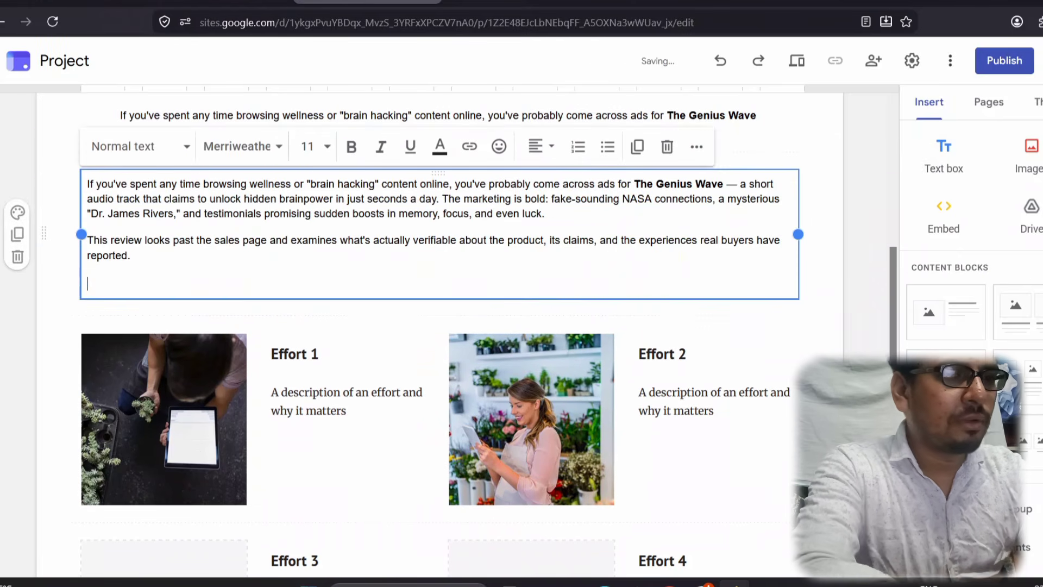
{"action": "key", "text": "BackSpace"}
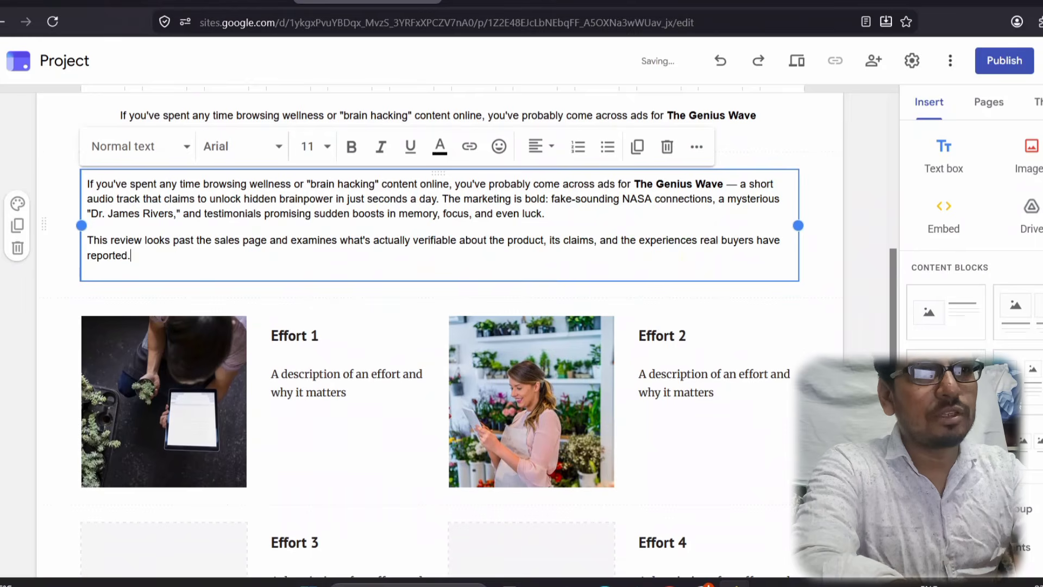
{"action": "left_click", "coordinate": [864, 246]}
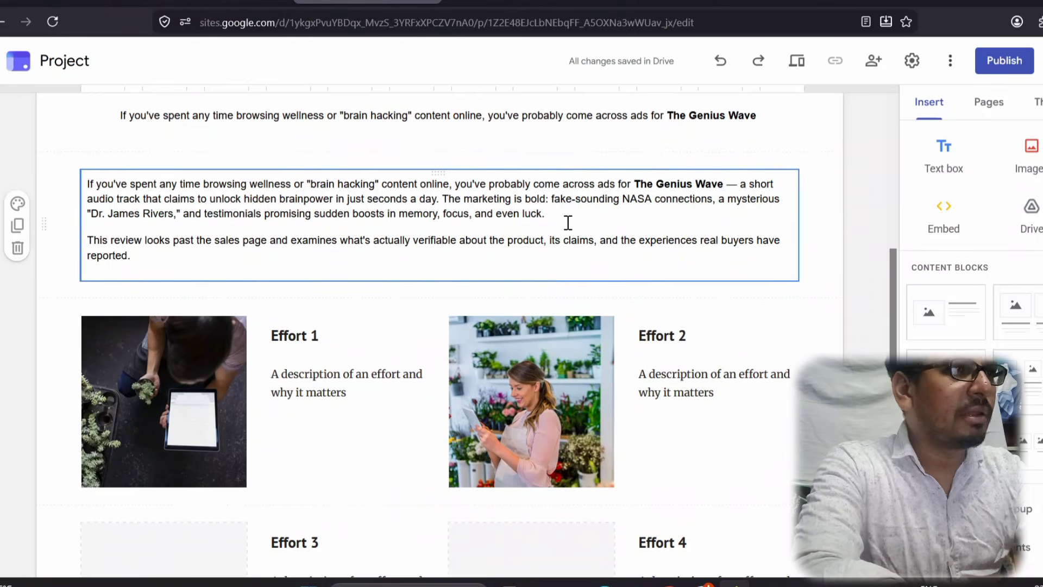
{"action": "left_click", "coordinate": [853, 216]}
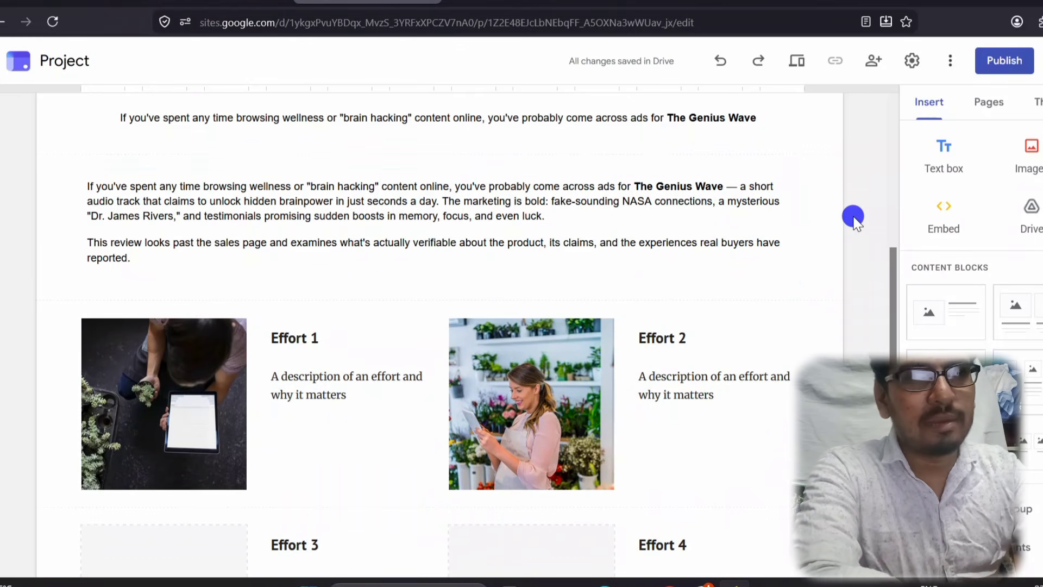
Step: Review the banner and the filled-in sections, then copy the Genius Wave review heading from the page body
{"action": "scroll", "coordinate": [856, 223], "scroll_direction": "up", "scroll_amount": 6}
{"action": "scroll", "coordinate": [856, 222], "scroll_direction": "up", "scroll_amount": 3}
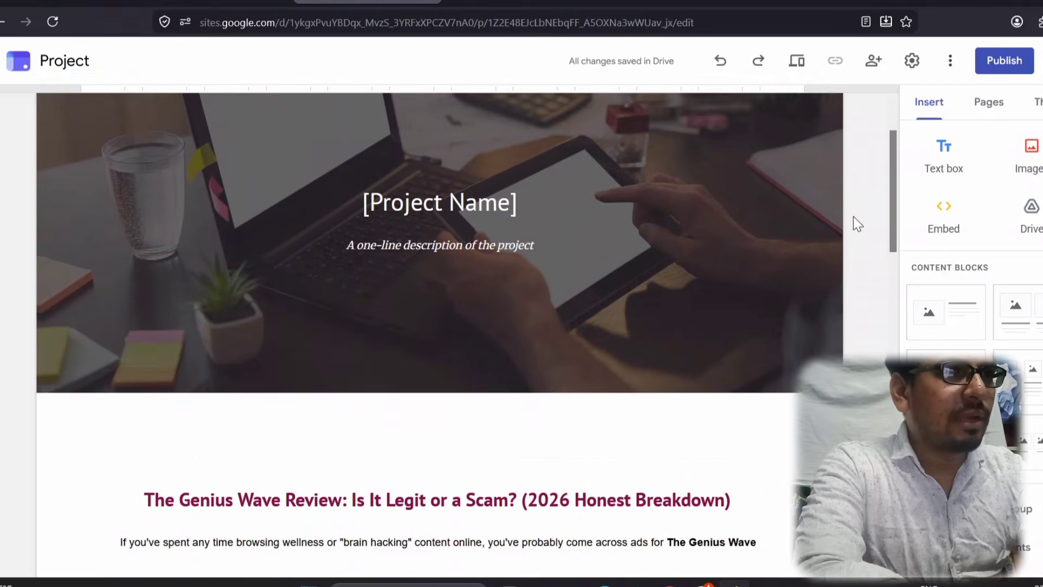
{"action": "scroll", "coordinate": [857, 222], "scroll_direction": "down", "scroll_amount": 8}
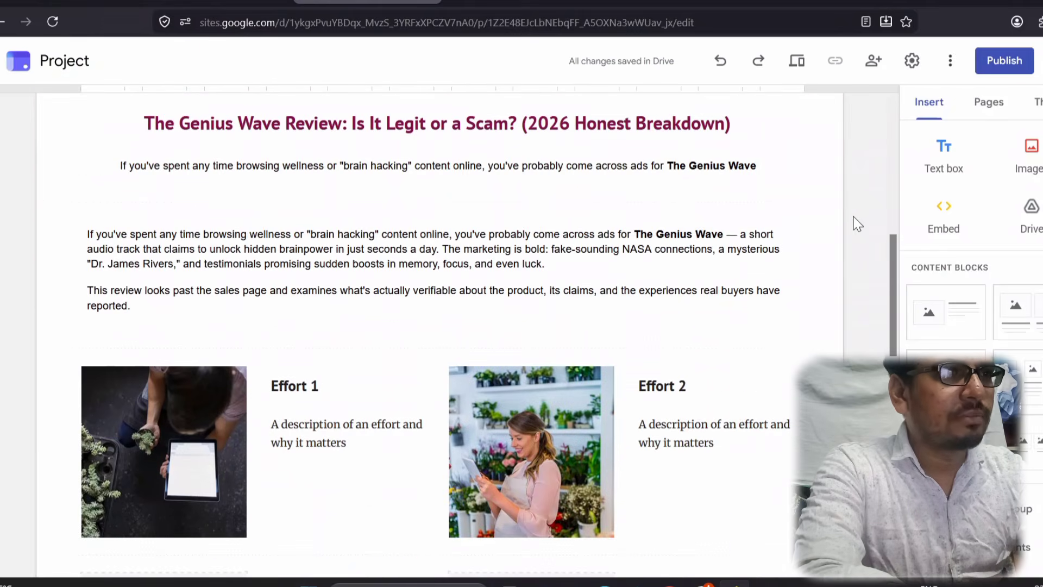
{"action": "scroll", "coordinate": [857, 222], "scroll_direction": "up", "scroll_amount": 2}
{"action": "scroll", "coordinate": [856, 223], "scroll_direction": "up", "scroll_amount": 7}
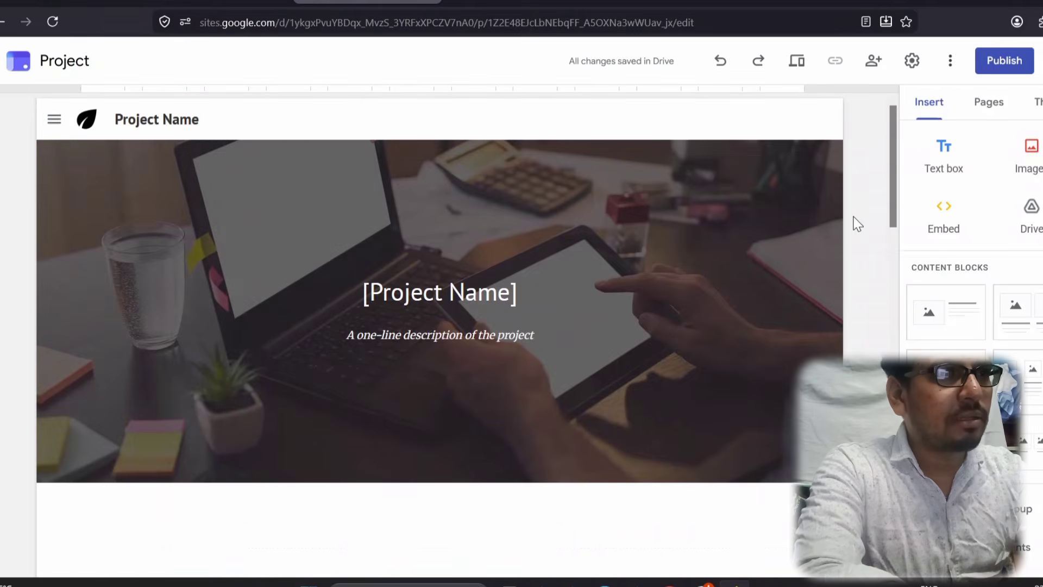
{"action": "scroll", "coordinate": [853, 223], "scroll_direction": "down", "scroll_amount": 10}
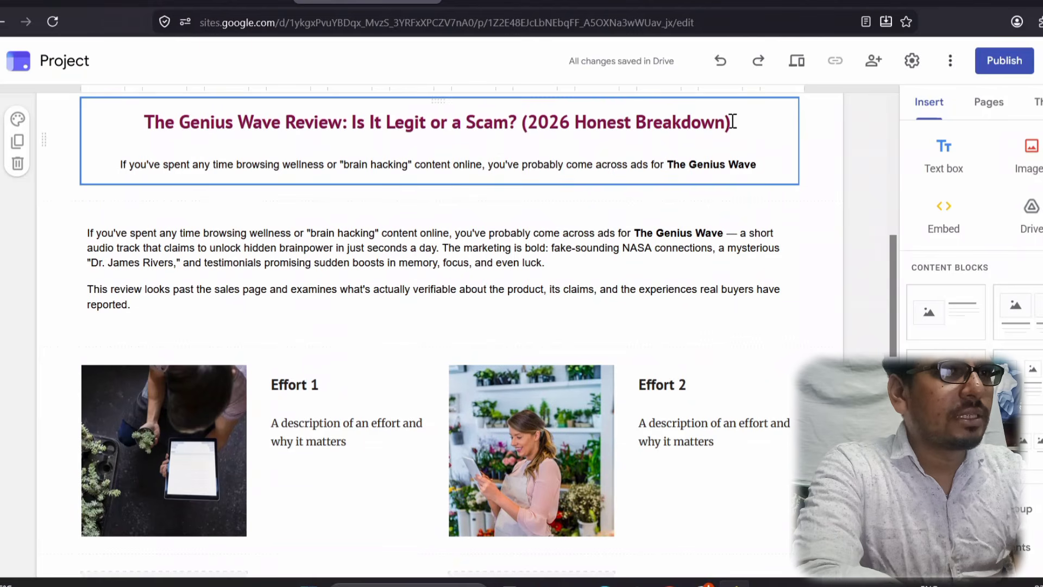
{"action": "triple_click", "coordinate": [311, 122]}
{"action": "key", "text": "ctrl+c"}
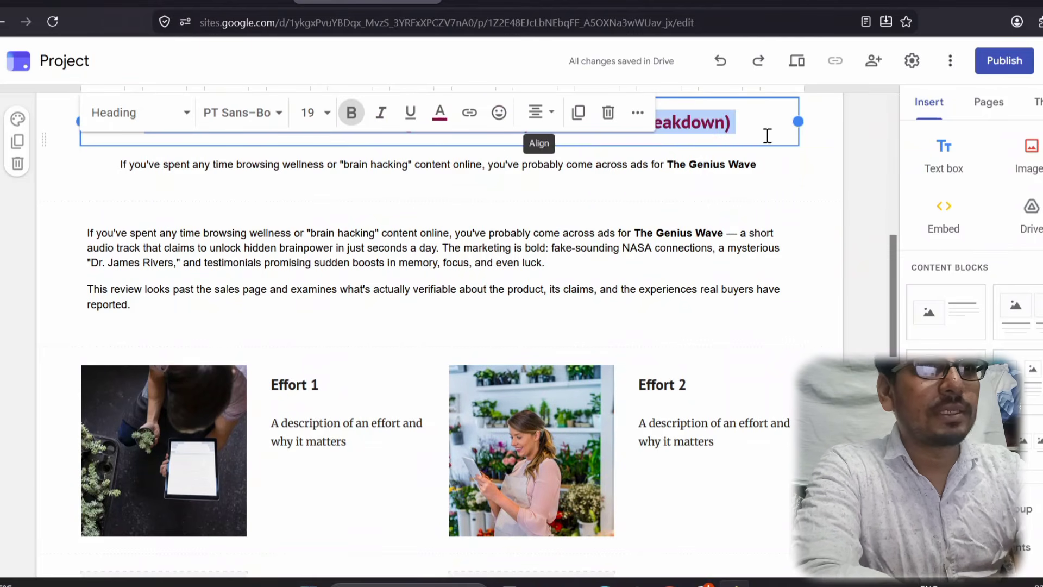
Step: Replace the banner's "[Project Name]" with the copied review title, remove the extra line after it and select the new title
{"action": "left_click", "coordinate": [869, 190]}
{"action": "scroll", "coordinate": [869, 190], "scroll_direction": "up", "scroll_amount": 10}
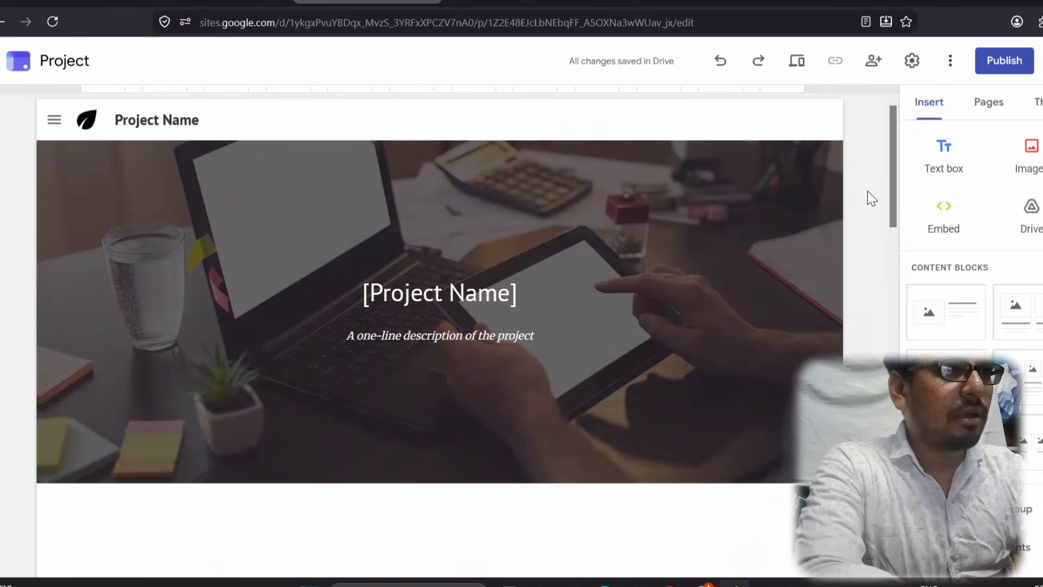
{"action": "left_click", "coordinate": [439, 291]}
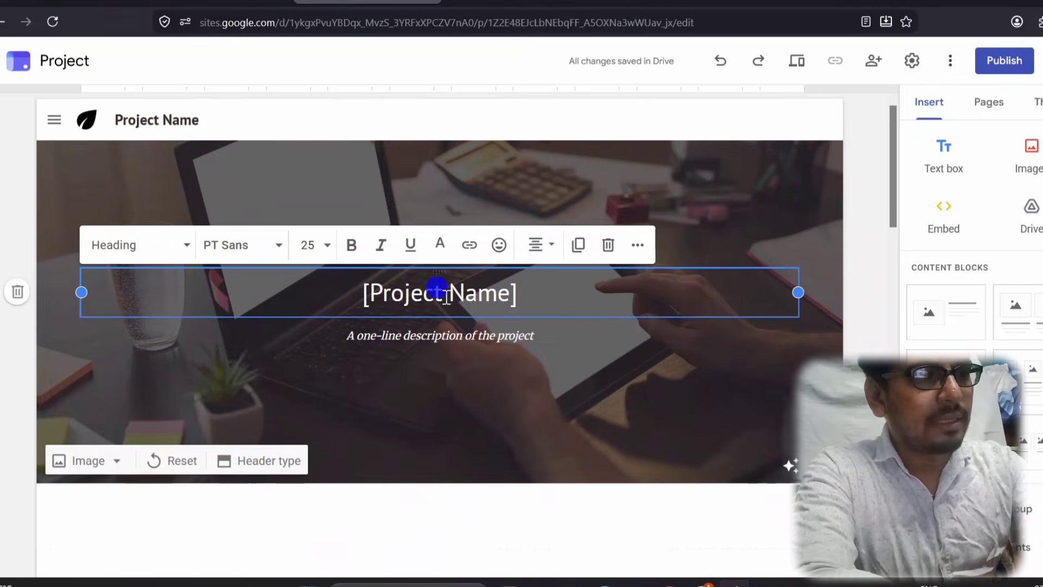
{"action": "triple_click", "coordinate": [445, 296]}
{"action": "key", "text": "ctrl+v"}
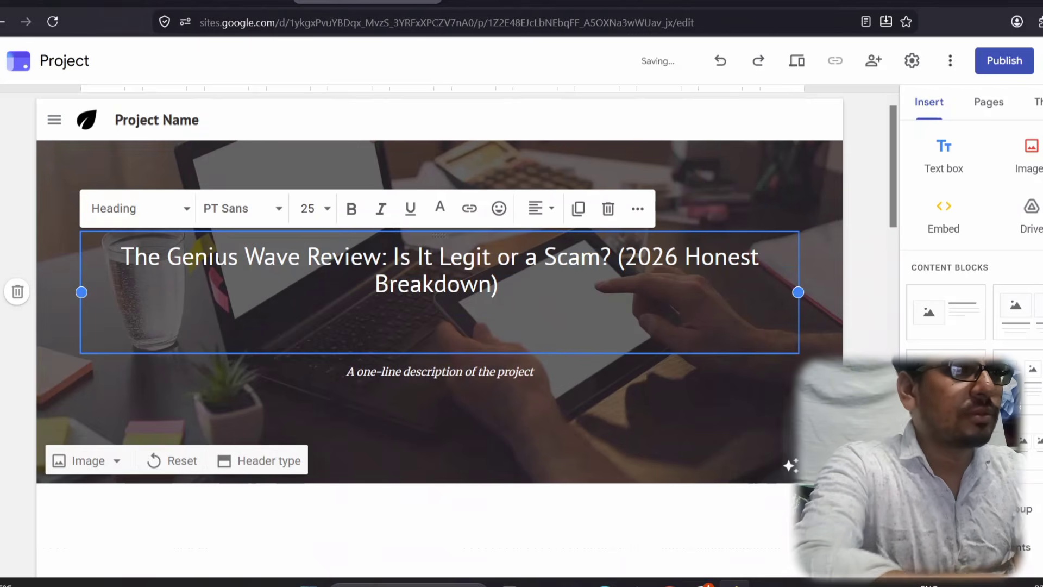
{"action": "key", "text": "BackSpace"}
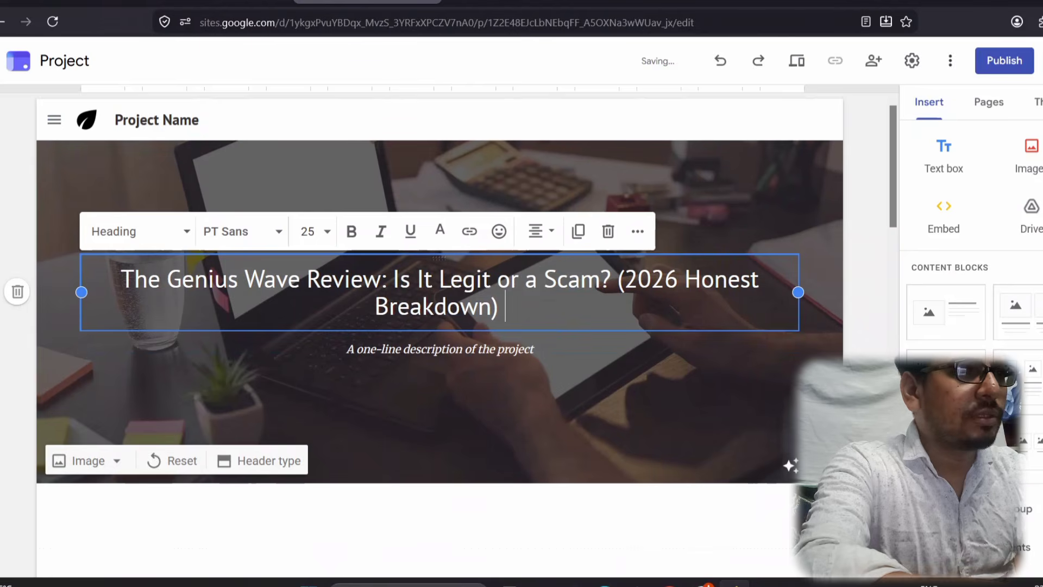
{"action": "triple_click", "coordinate": [485, 297]}
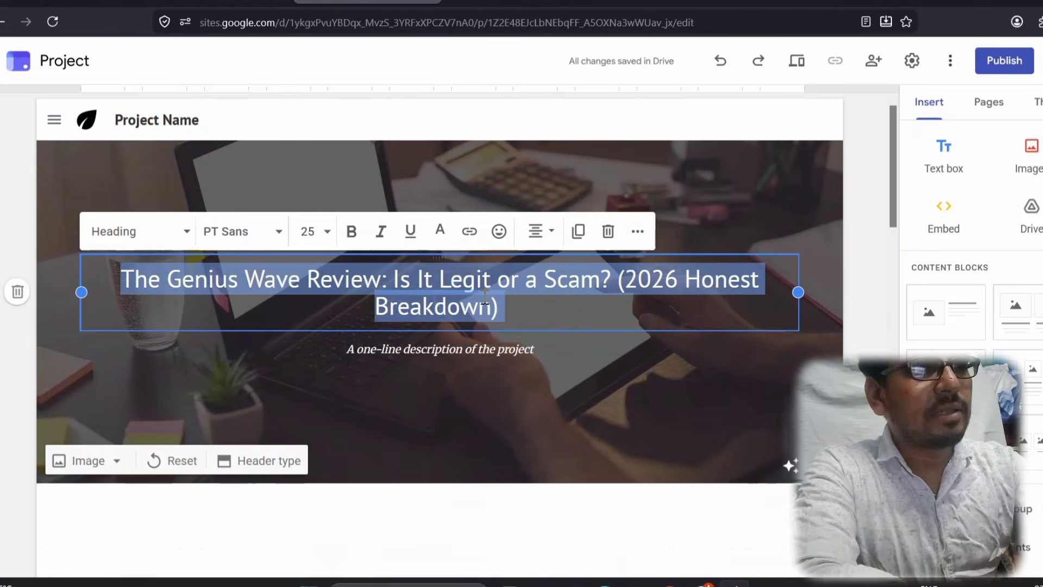
Step: Make the selected banner title bold, try red as its text colour, and set the colour to white
{"action": "left_click", "coordinate": [352, 234]}
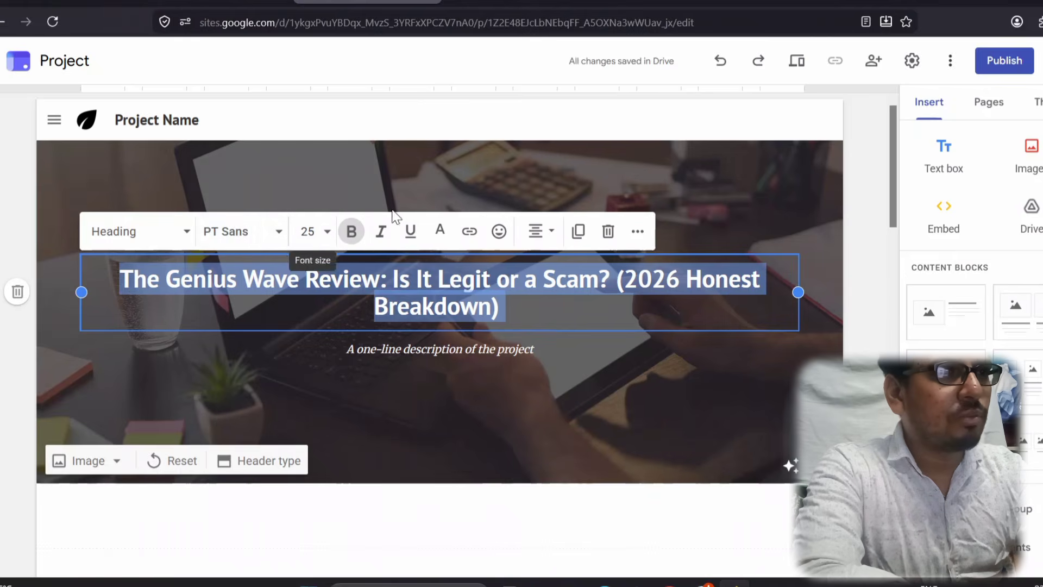
{"action": "left_click", "coordinate": [439, 232]}
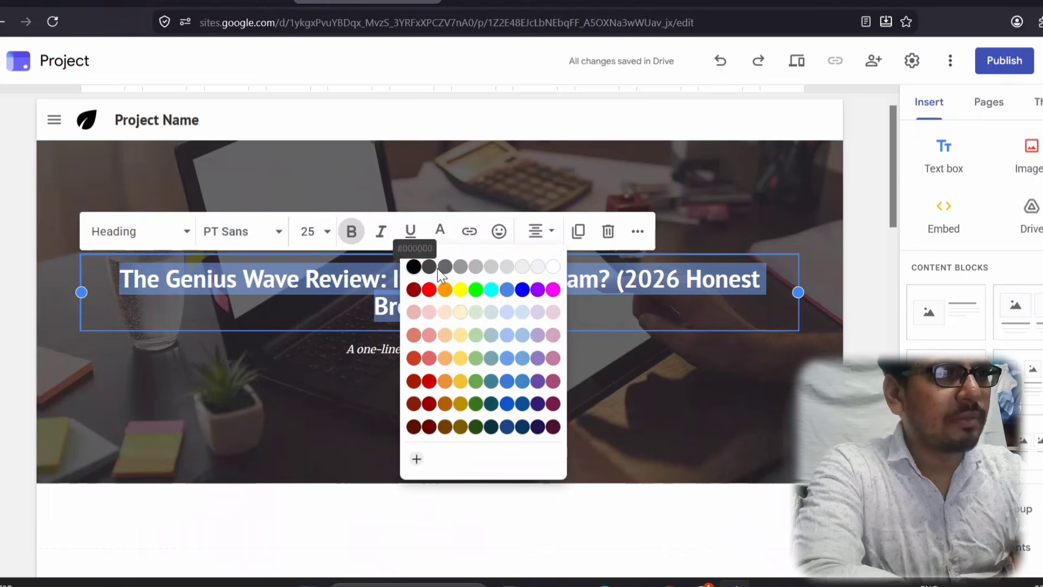
{"action": "left_click", "coordinate": [429, 289]}
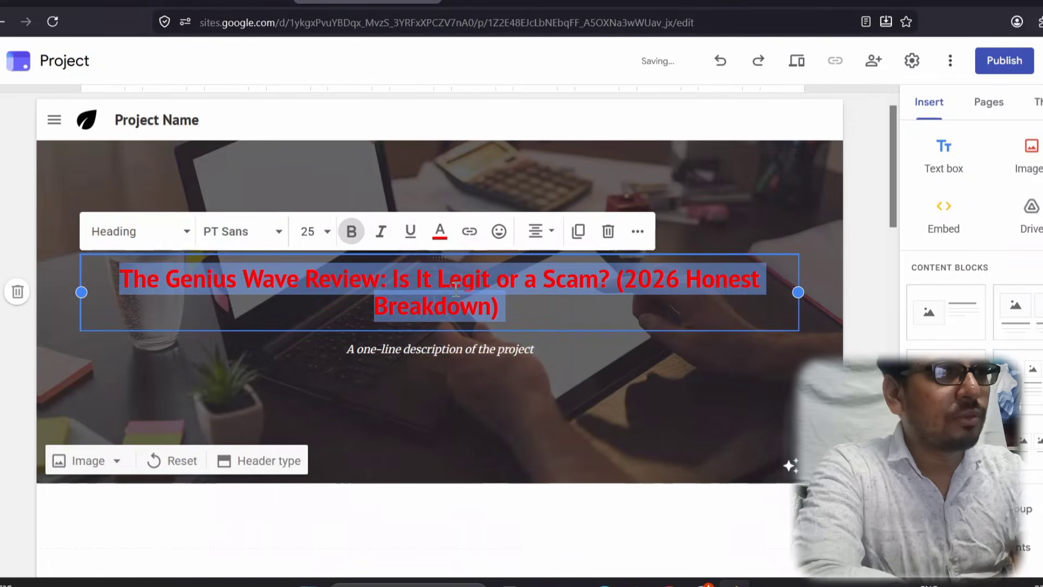
{"action": "left_click", "coordinate": [439, 231]}
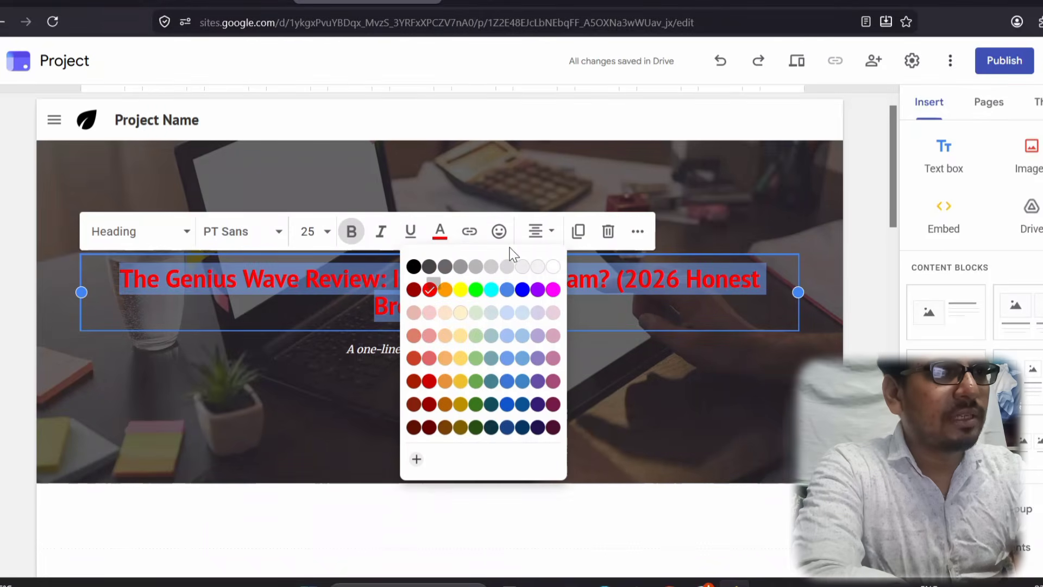
{"action": "left_click", "coordinate": [553, 266]}
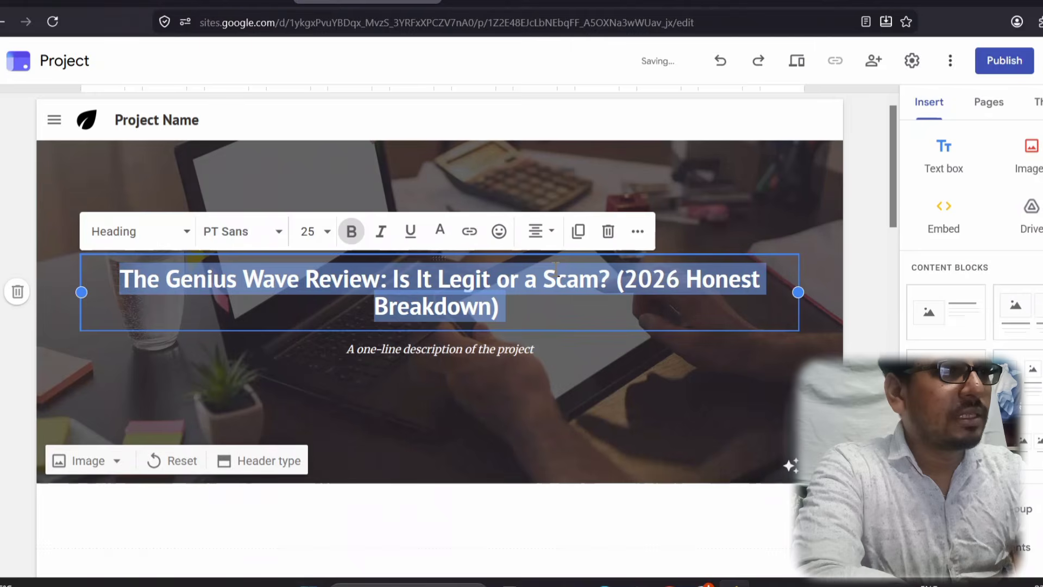
{"action": "left_click", "coordinate": [815, 191]}
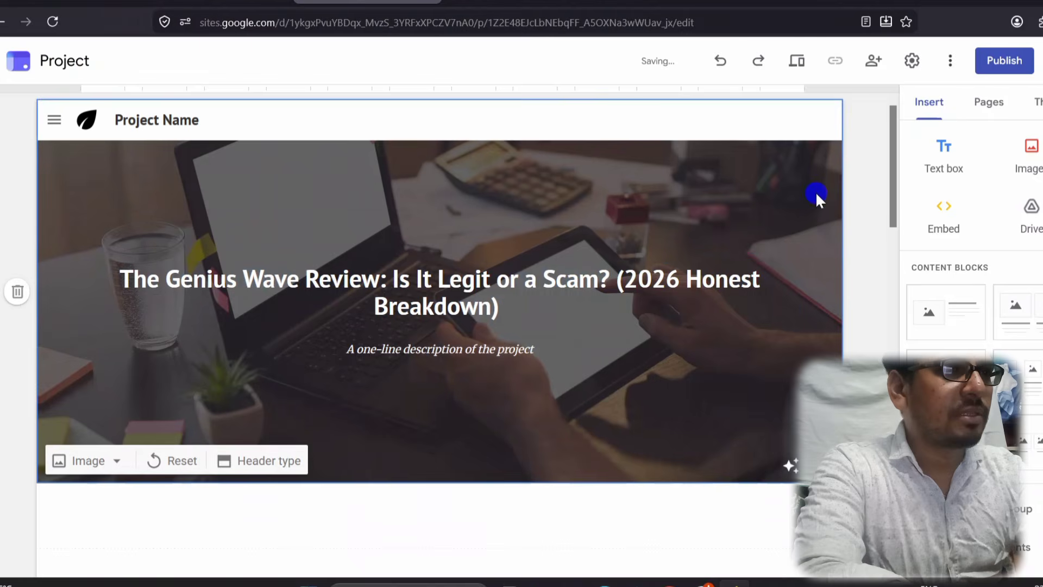
{"action": "left_click", "coordinate": [493, 350]}
{"action": "left_click", "coordinate": [871, 352]}
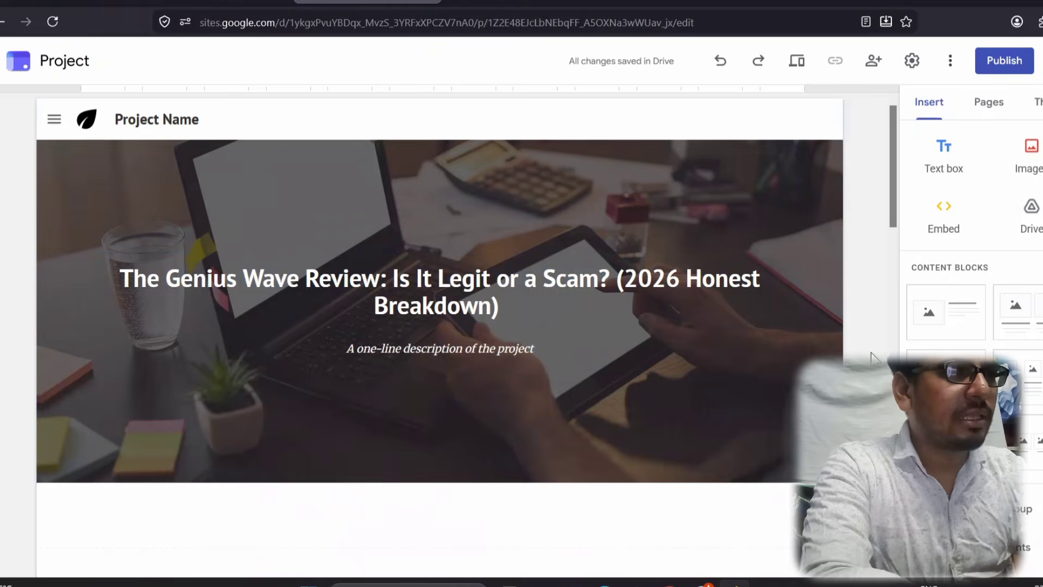
Step: Copy the centred one-line introduction under the page body's review heading, ending in "The Genius Wave"
{"action": "scroll", "coordinate": [871, 352], "scroll_direction": "down", "scroll_amount": 5}
{"action": "scroll", "coordinate": [871, 352], "scroll_direction": "down", "scroll_amount": 2}
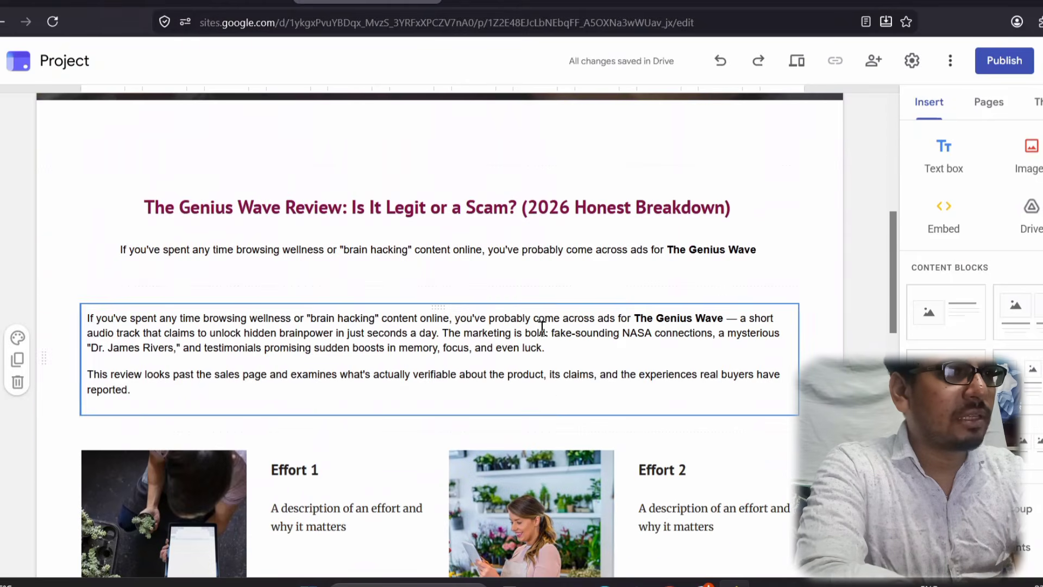
{"action": "left_click", "coordinate": [415, 249]}
{"action": "triple_click", "coordinate": [417, 250]}
{"action": "key", "text": "ctrl+c"}
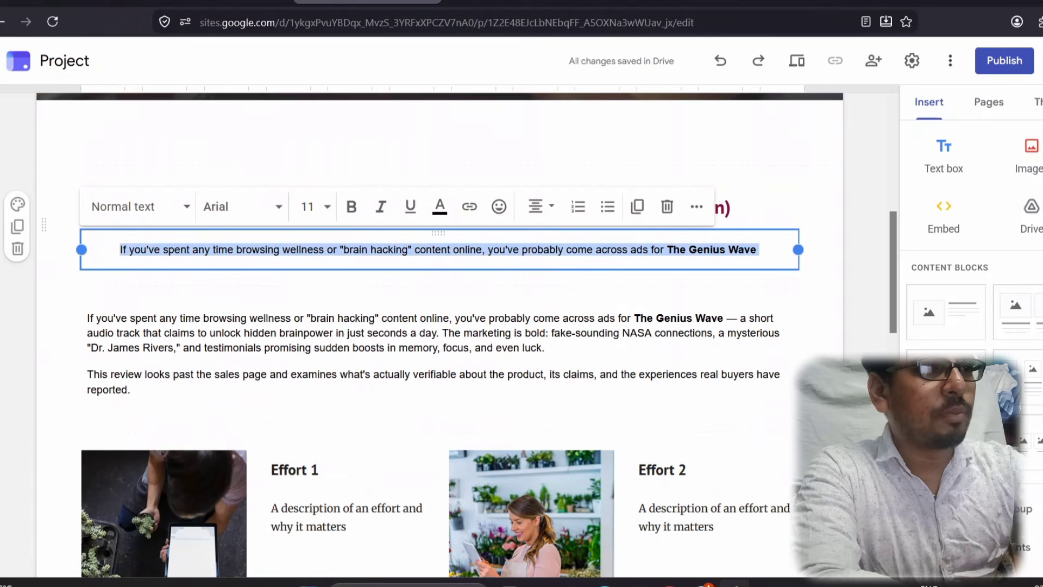
{"action": "left_click", "coordinate": [833, 232]}
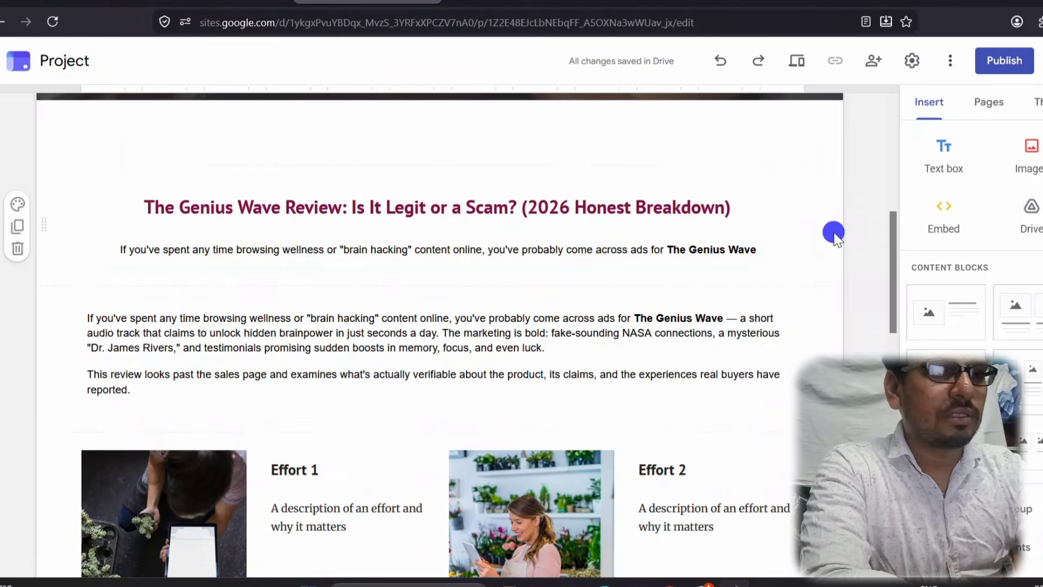
Step: Replace the banner's "A one-line description of the project" with the copied introduction line and remove the extra line after it
{"action": "scroll", "coordinate": [834, 233], "scroll_direction": "up", "scroll_amount": 10}
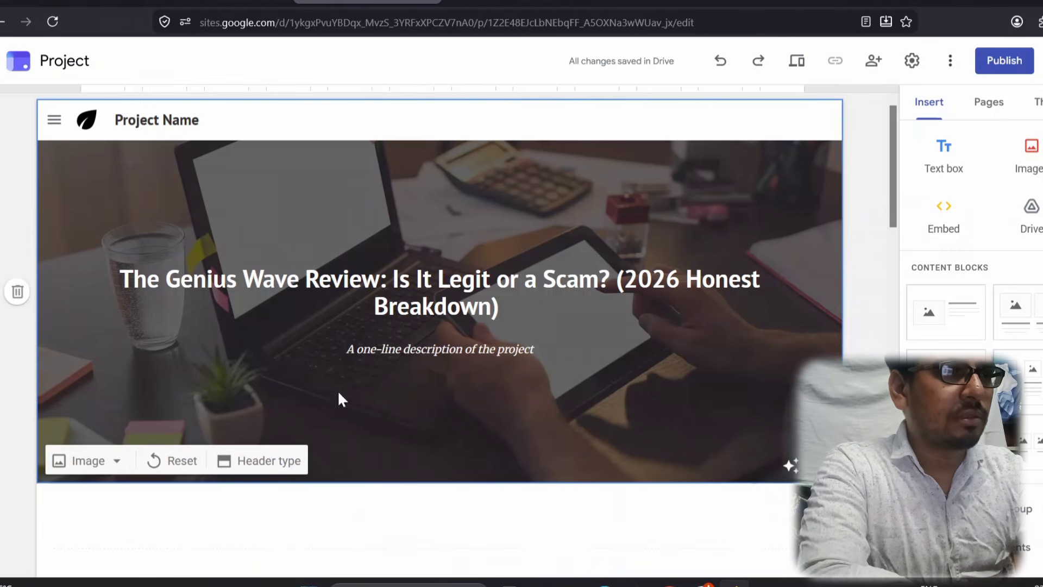
{"action": "left_click", "coordinate": [397, 351]}
{"action": "triple_click", "coordinate": [397, 352]}
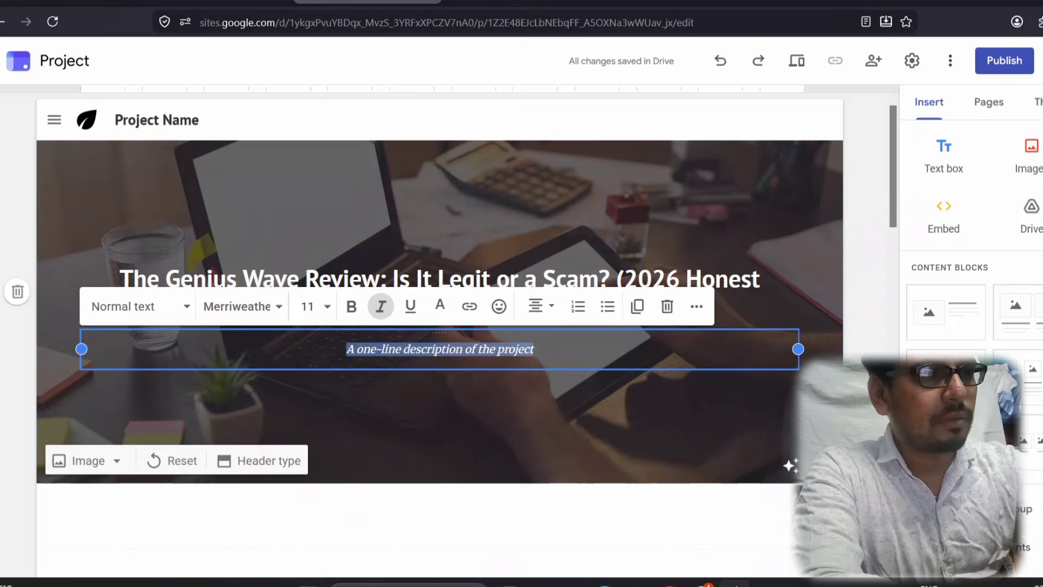
{"action": "key", "text": "ctrl+v"}
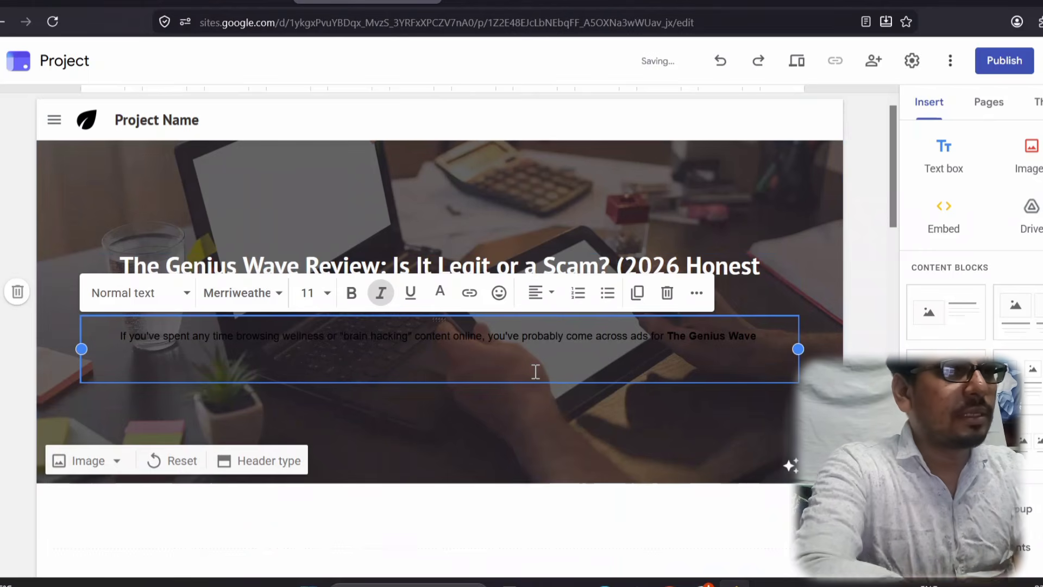
{"action": "key", "text": "BackSpace"}
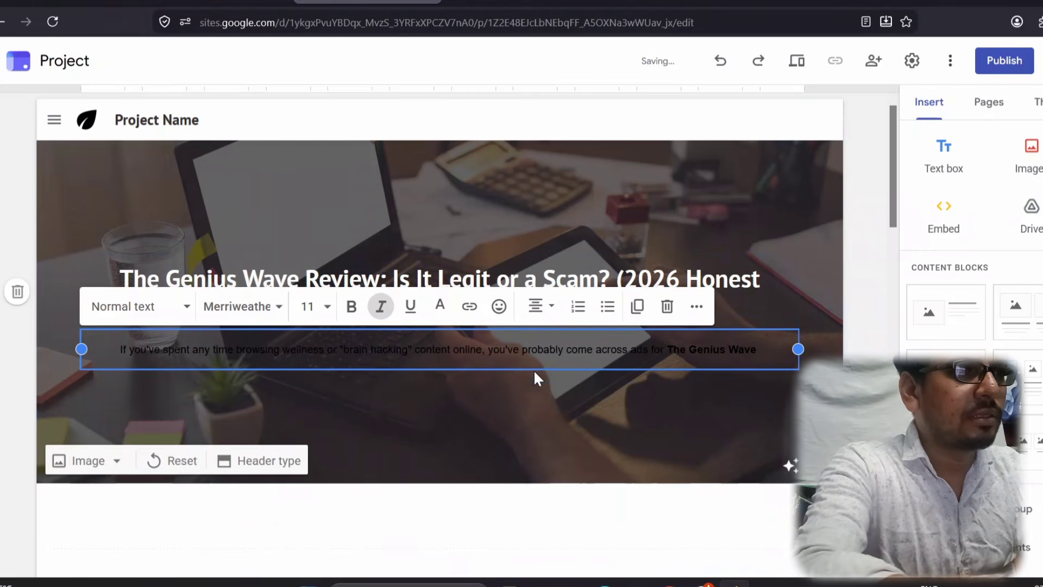
Step: Set the text colour of the banner's introduction line to a near-white shade so it stands out from the dark image
{"action": "left_click", "coordinate": [560, 351]}
{"action": "triple_click", "coordinate": [561, 350]}
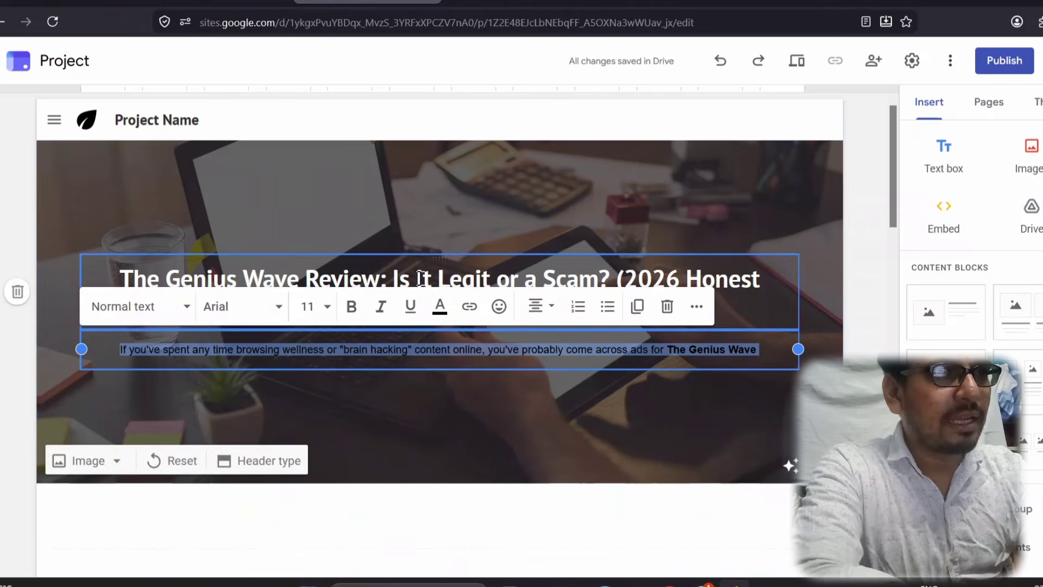
{"action": "left_click", "coordinate": [438, 308]}
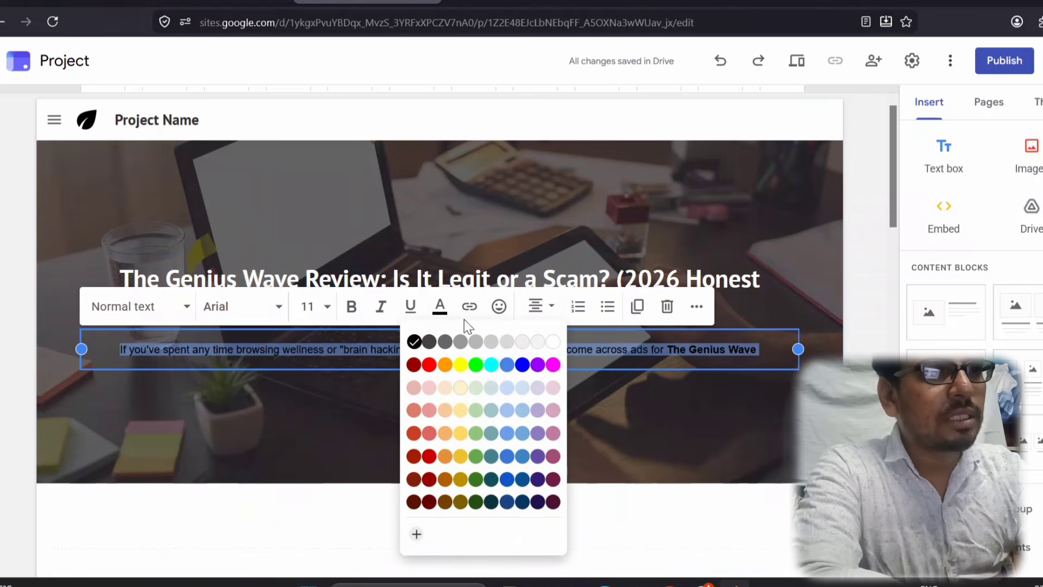
{"action": "left_click", "coordinate": [535, 352]}
{"action": "left_click", "coordinate": [870, 299]}
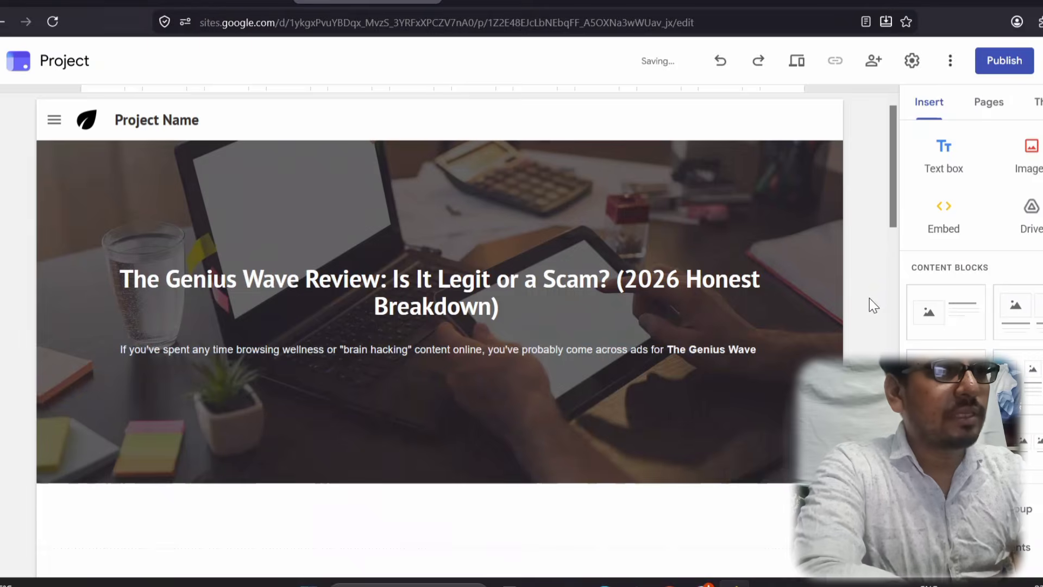
Step: Replace the banner's background with the gallery image of a dark purple icy lake with mountains
{"action": "left_click", "coordinate": [603, 441]}
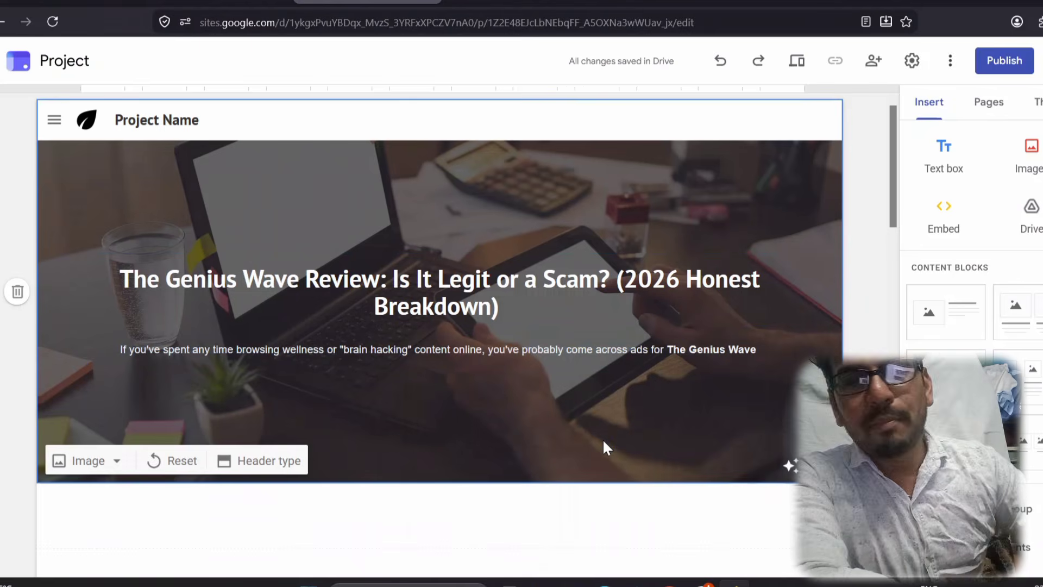
{"action": "left_click", "coordinate": [106, 461]}
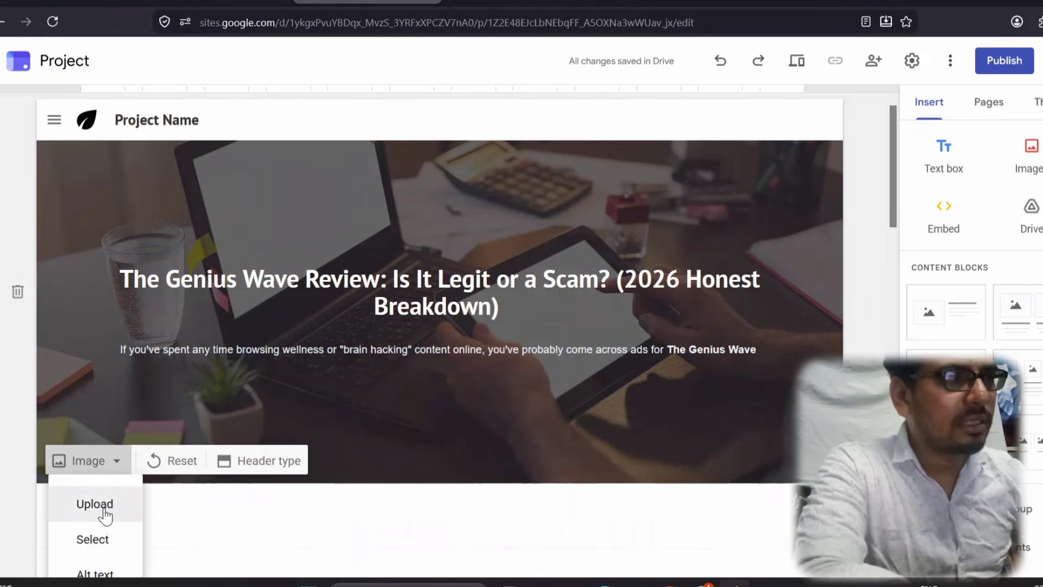
{"action": "left_click", "coordinate": [102, 540]}
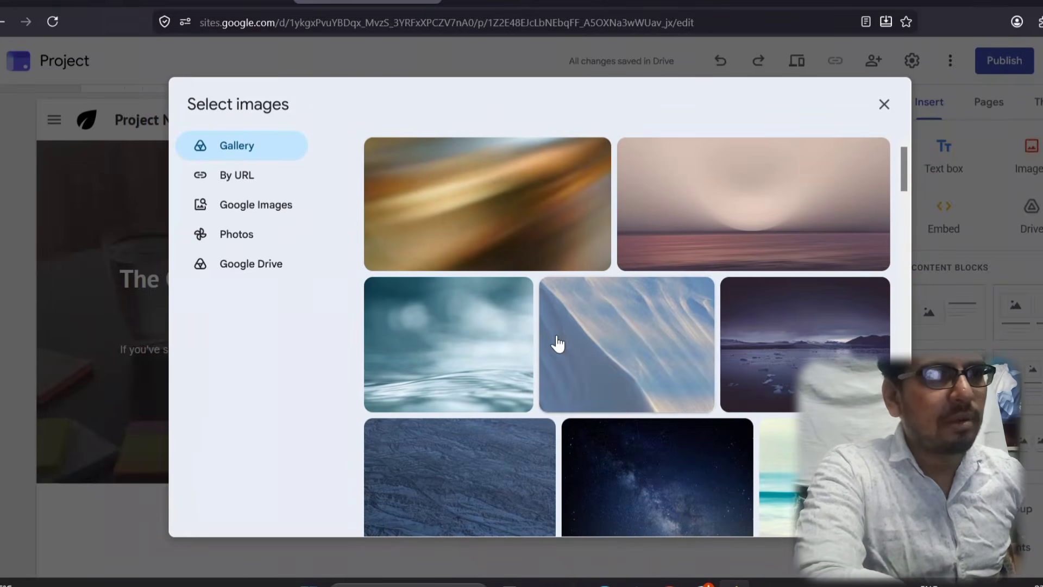
{"action": "left_click", "coordinate": [794, 341]}
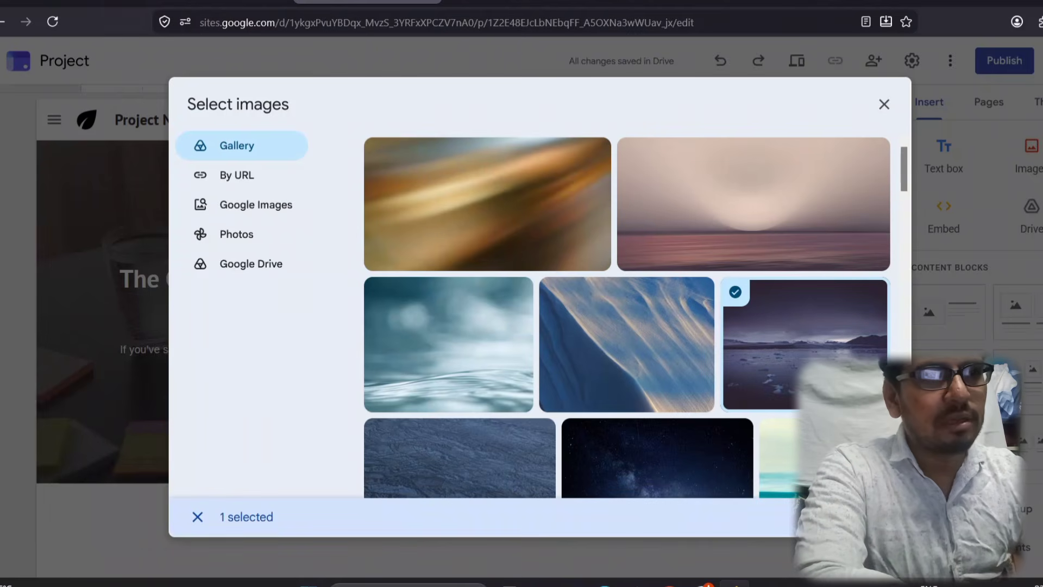
{"action": "left_click", "coordinate": [870, 516]}
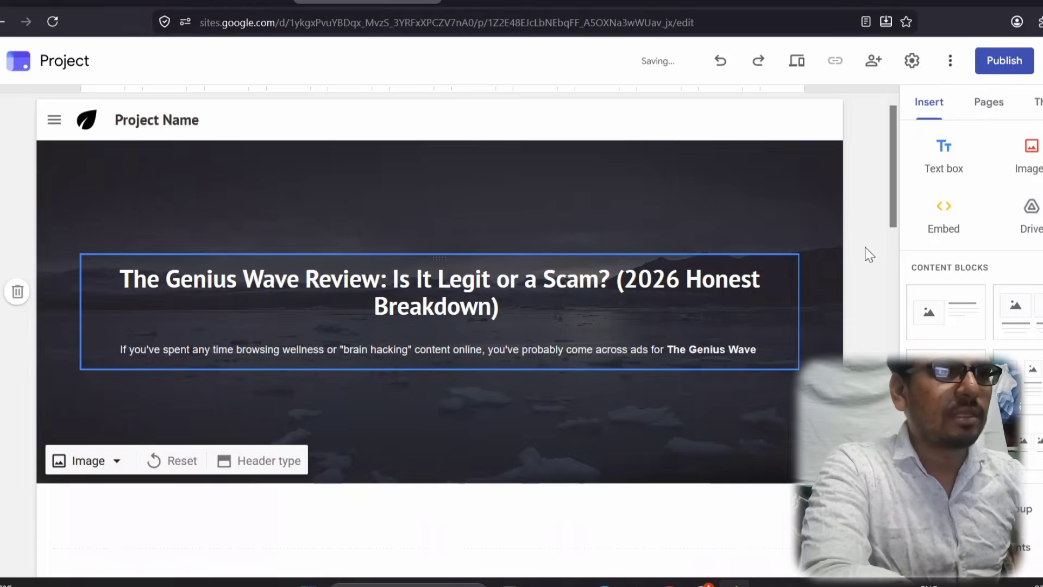
Step: Delete the duplicate review heading below the banner and the section holding the centred one-line introduction
{"action": "scroll", "coordinate": [869, 254], "scroll_direction": "down", "scroll_amount": 3}
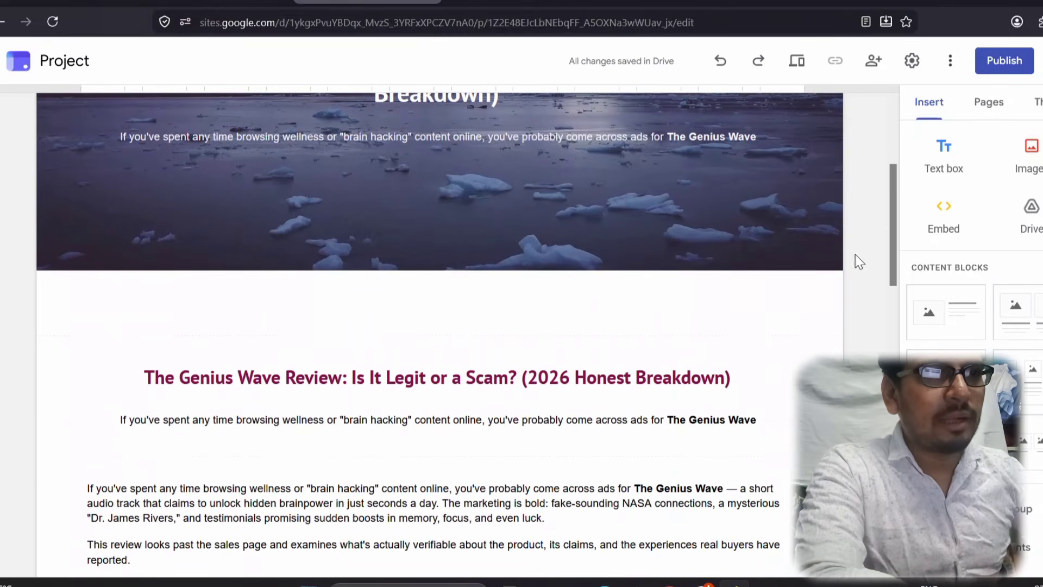
{"action": "left_click", "coordinate": [761, 368]}
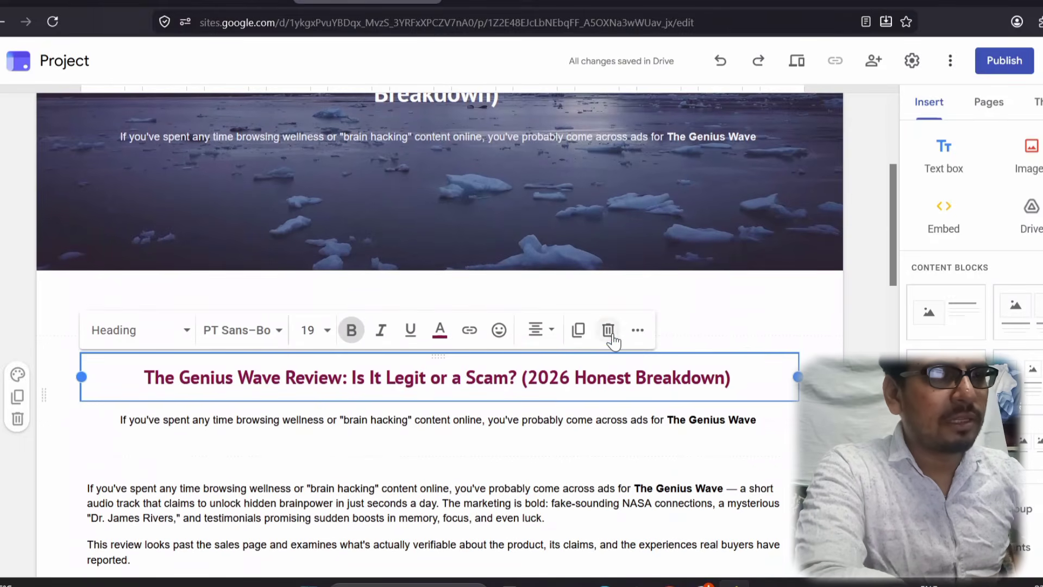
{"action": "left_click", "coordinate": [608, 330]}
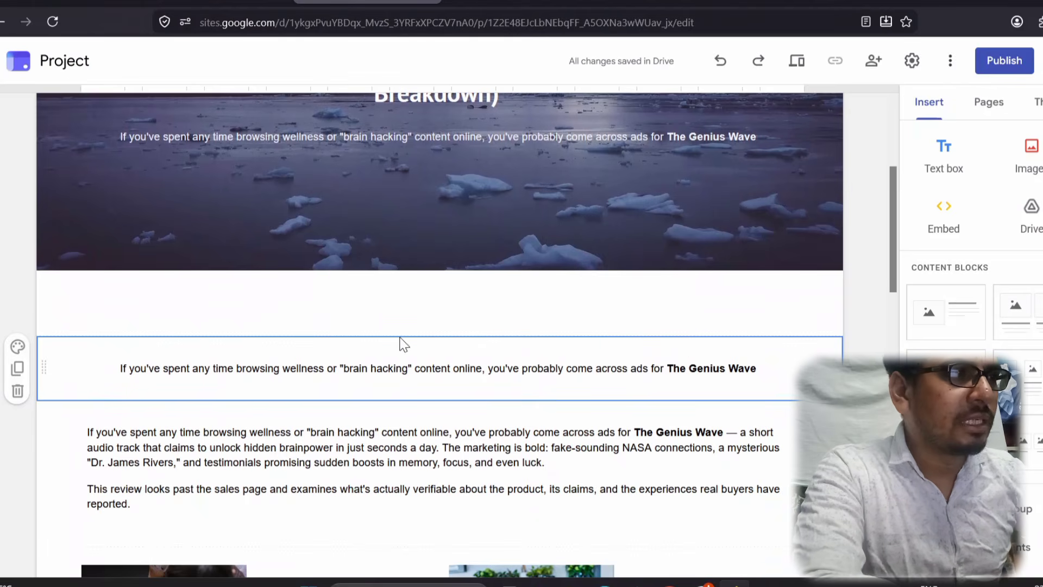
{"action": "left_click", "coordinate": [17, 391]}
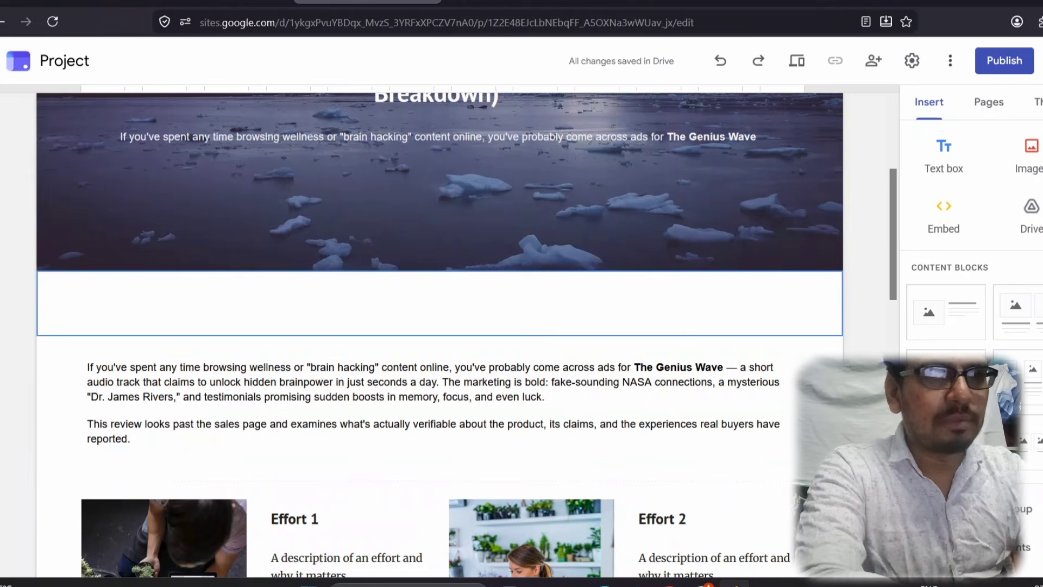
Step: Copy the heading "What Is The Genius Wave?" from the review in Claude and replace the "Effort 1" heading with it in Google Sites
{"action": "scroll", "coordinate": [440, 326], "scroll_direction": "up", "scroll_amount": 4}
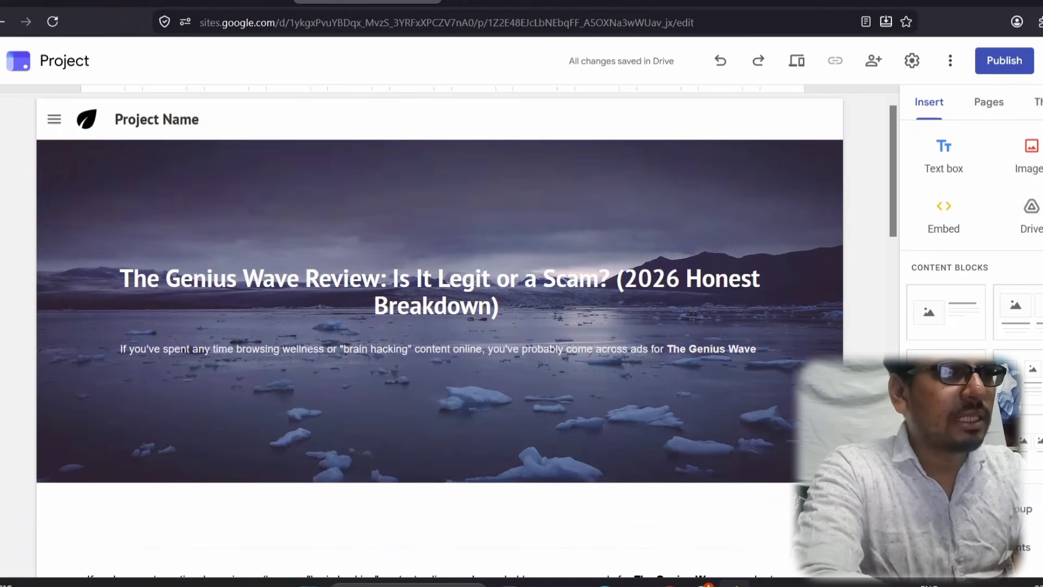
{"action": "scroll", "coordinate": [440, 326], "scroll_direction": "down", "scroll_amount": 10}
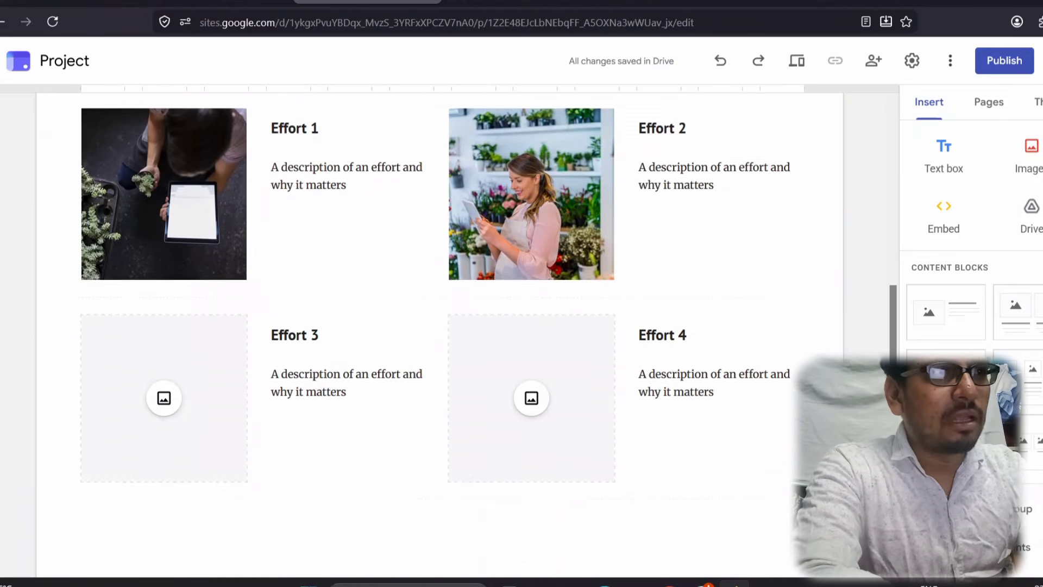
{"action": "scroll", "coordinate": [440, 326], "scroll_direction": "up", "scroll_amount": 2}
{"action": "left_click", "coordinate": [332, 221]}
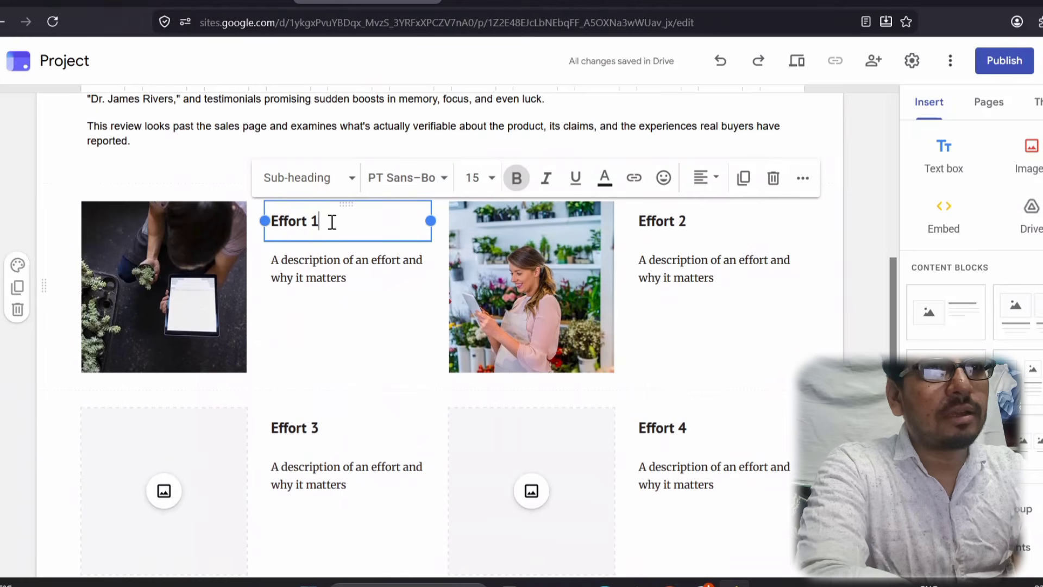
{"action": "left_click", "coordinate": [501, 7]}
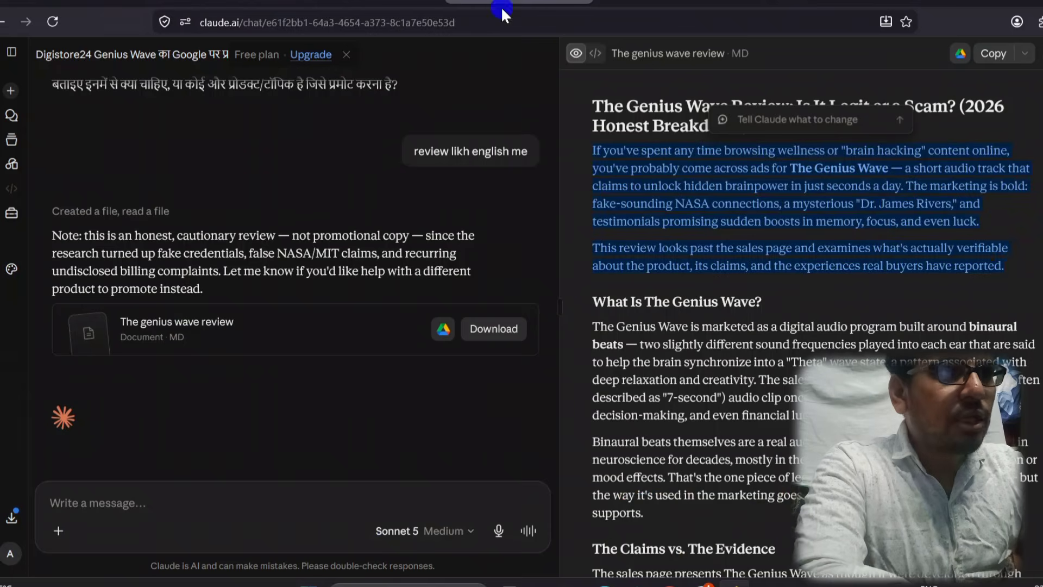
{"action": "left_click", "coordinate": [688, 278]}
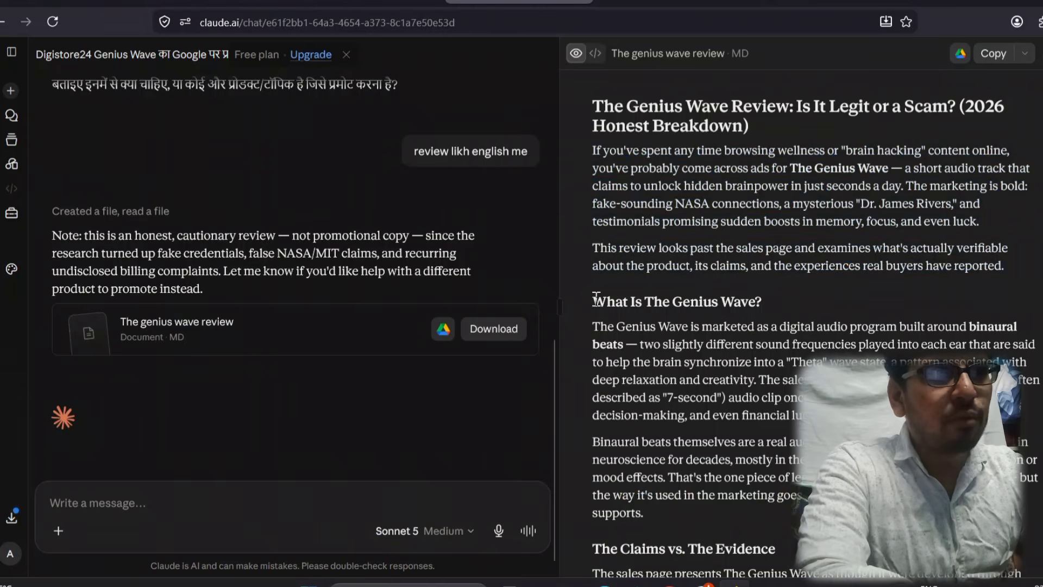
{"action": "left_click_drag", "start_coordinate": [765, 303], "coordinate": [782, 305]}
{"action": "key", "text": "ctrl+c"}
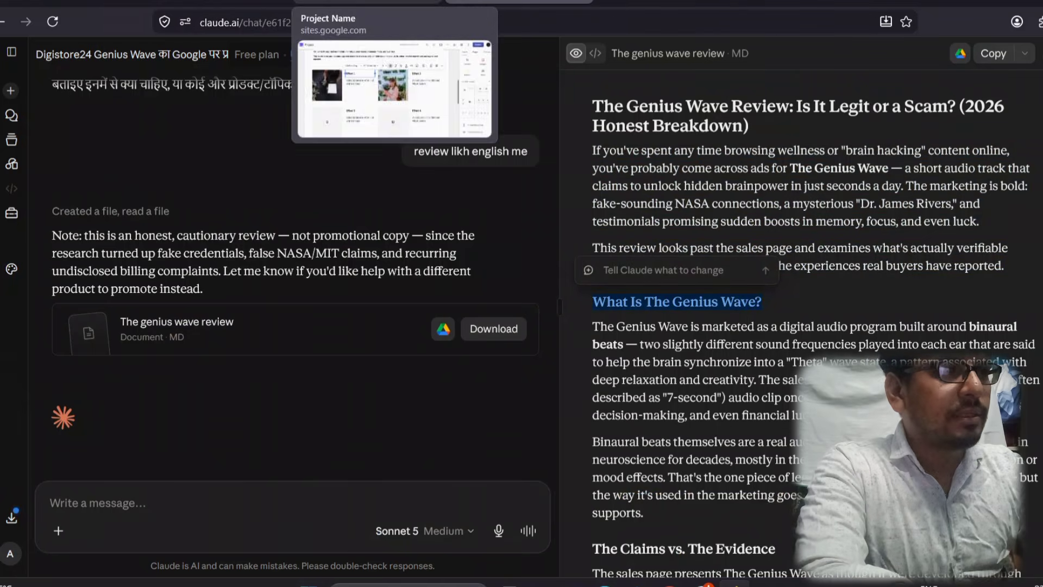
{"action": "left_click", "coordinate": [367, 2]}
{"action": "key", "text": "ctrl+v"}
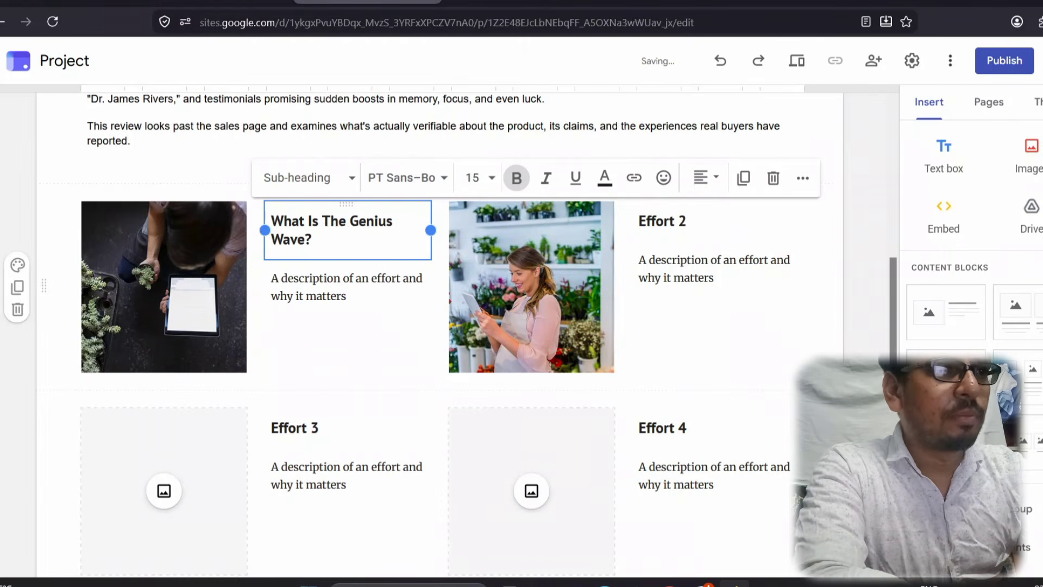
Step: Copy the two paragraphs under "What Is The Genius Wave?" from the review in Claude and replace that block's placeholder description in Google Sites
{"action": "left_click", "coordinate": [323, 278]}
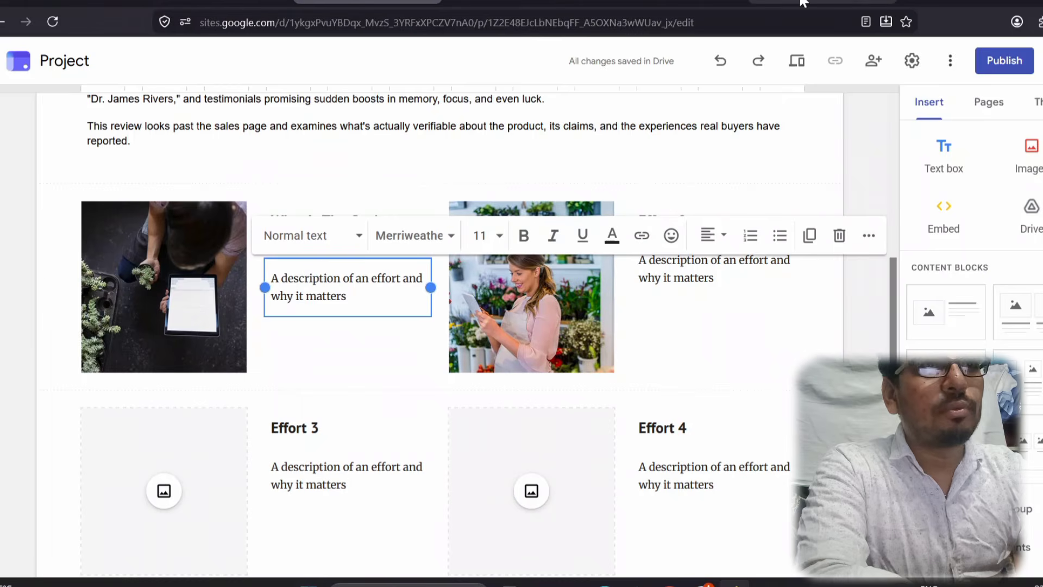
{"action": "left_click", "coordinate": [519, 2]}
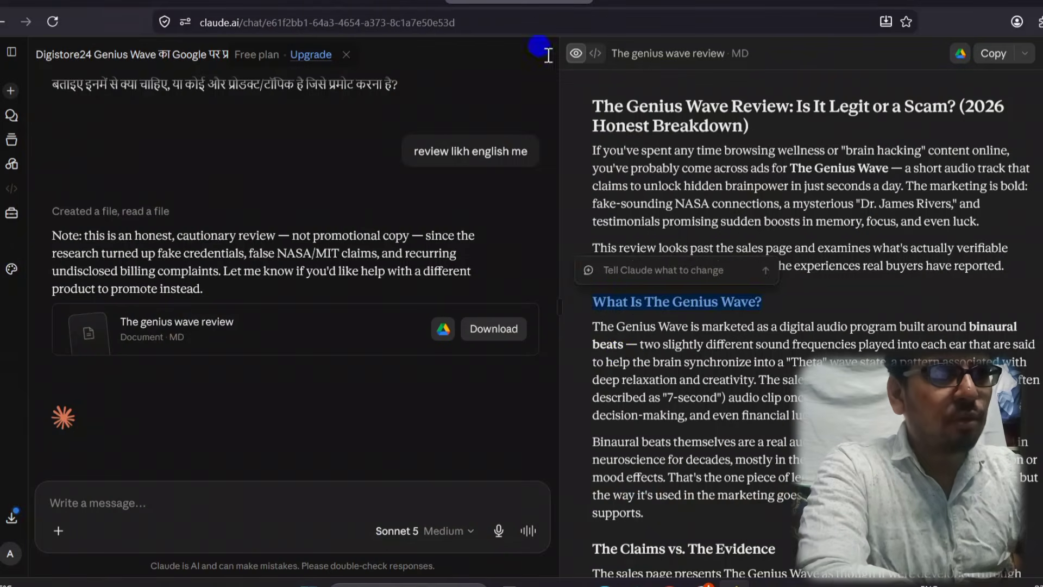
{"action": "left_click", "coordinate": [617, 351]}
{"action": "left_click_drag", "start_coordinate": [593, 326], "coordinate": [678, 509]}
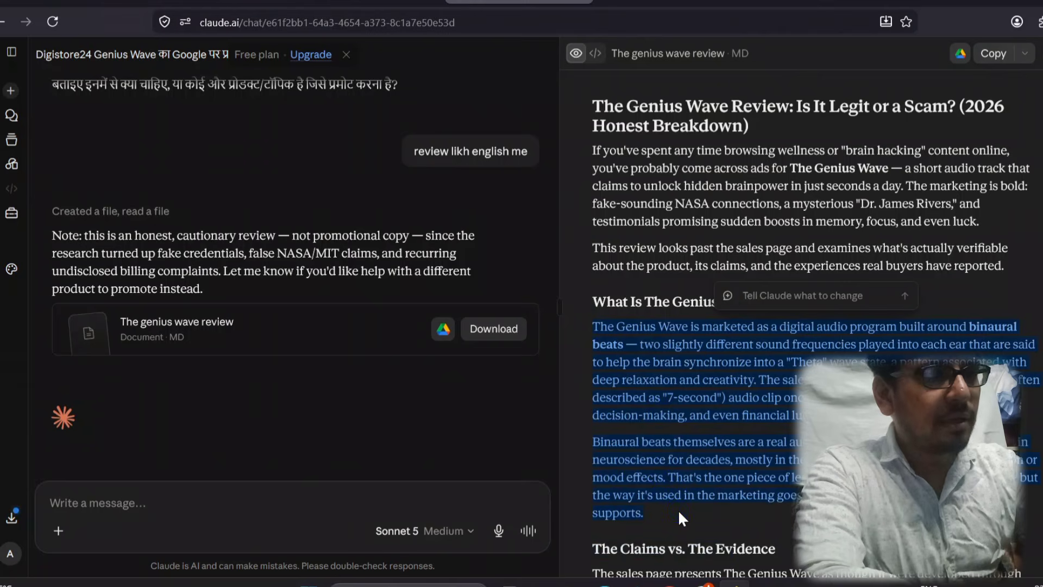
{"action": "left_click", "coordinate": [367, 2]}
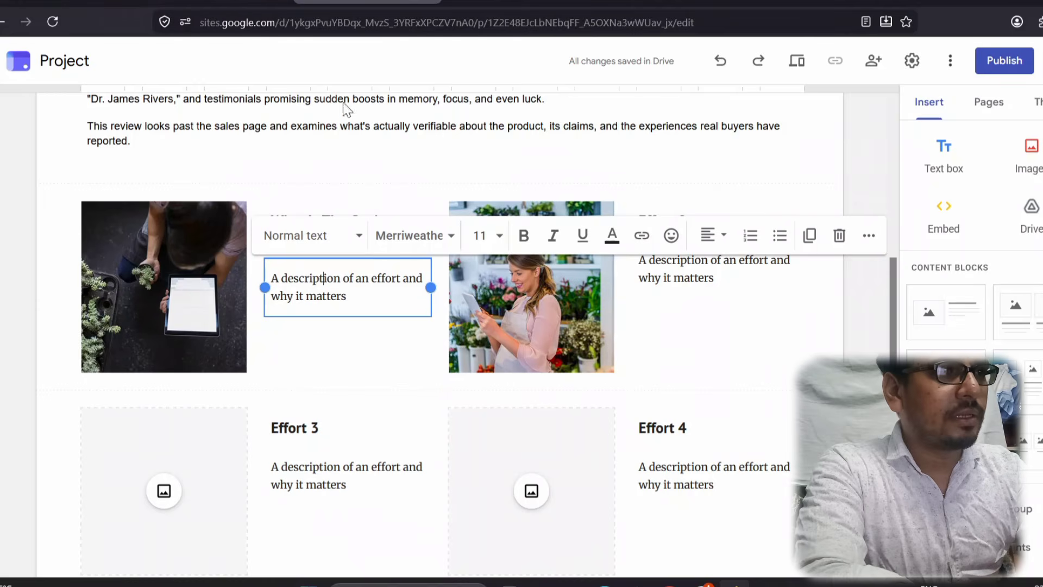
{"action": "triple_click", "coordinate": [329, 281]}
{"action": "key", "text": "ctrl+v"}
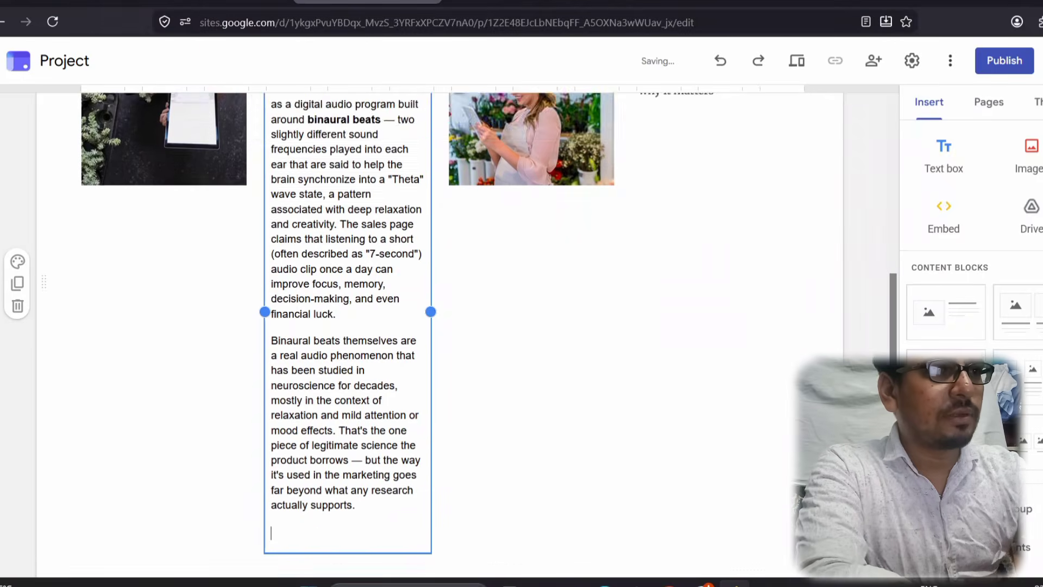
{"action": "left_click", "coordinate": [519, 311]}
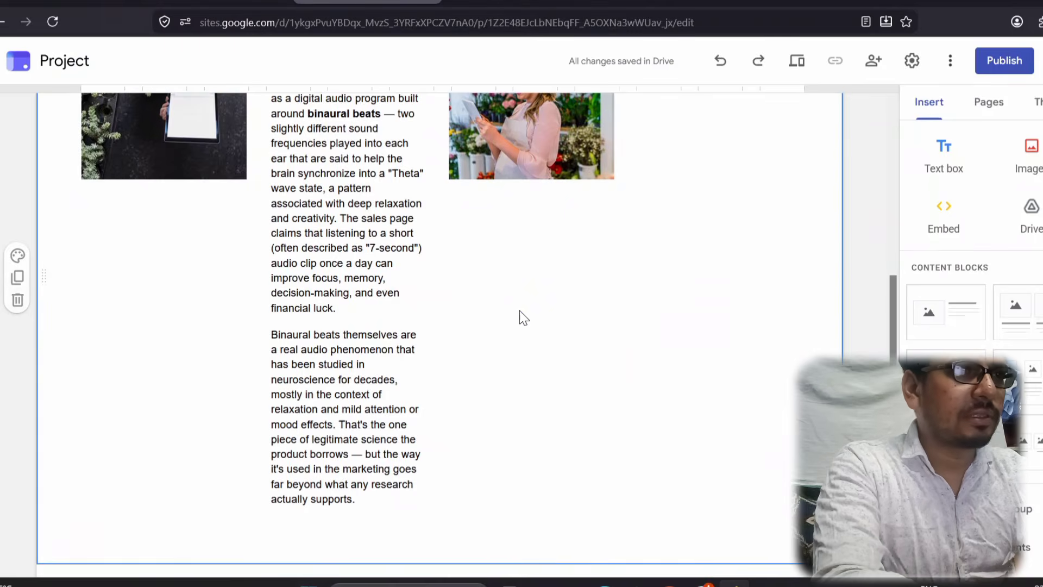
Step: Copy the heading "The Claims vs. The Evidence" from the review in Claude and replace the "Effort 2" heading with it in Google Sites
{"action": "scroll", "coordinate": [520, 311], "scroll_direction": "up", "scroll_amount": 8}
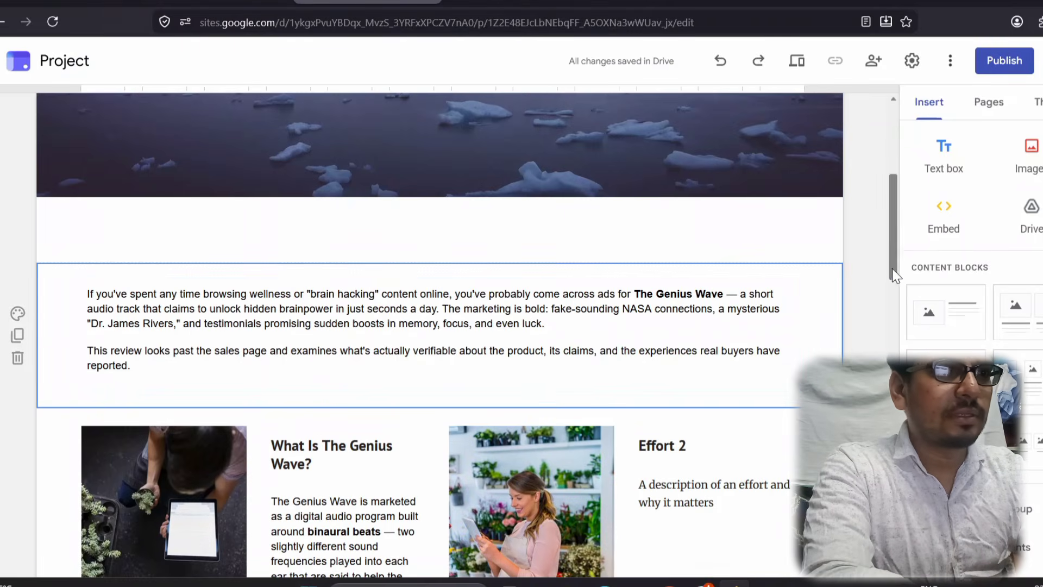
{"action": "left_click_drag", "start_coordinate": [892, 268], "coordinate": [894, 318]}
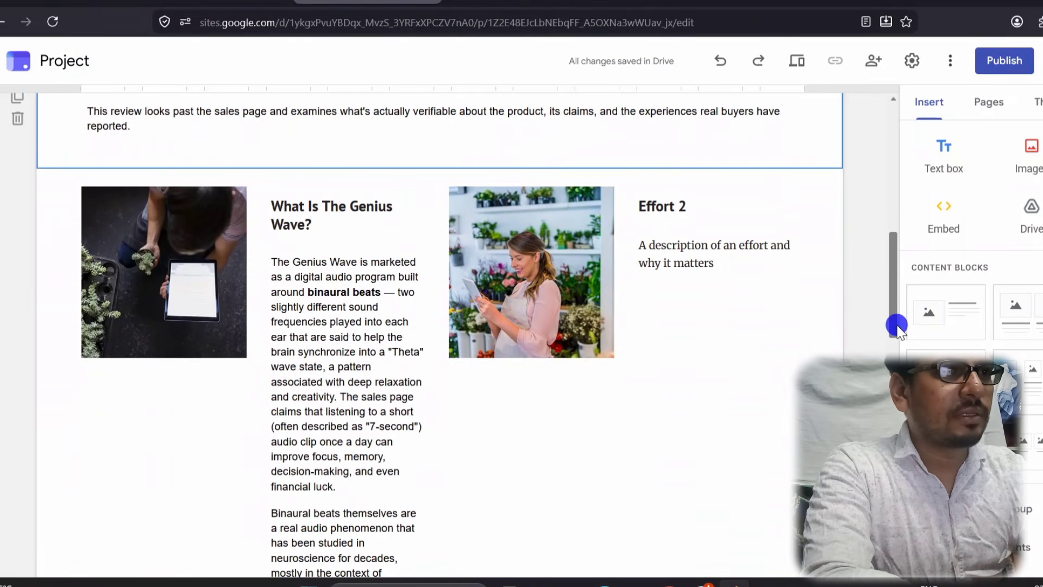
{"action": "left_click", "coordinate": [352, 321]}
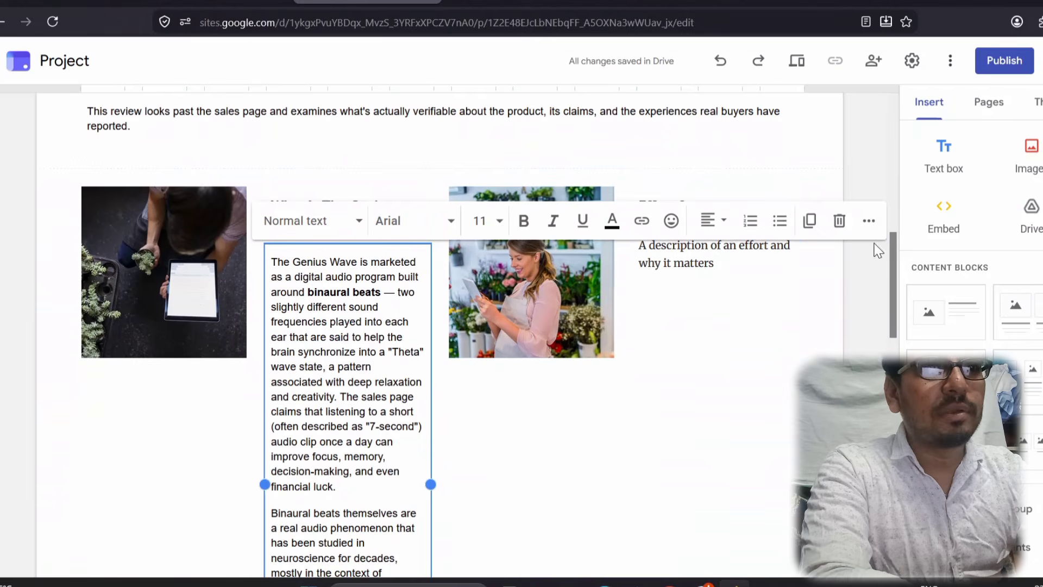
{"action": "left_click_drag", "start_coordinate": [894, 269], "coordinate": [798, 233]}
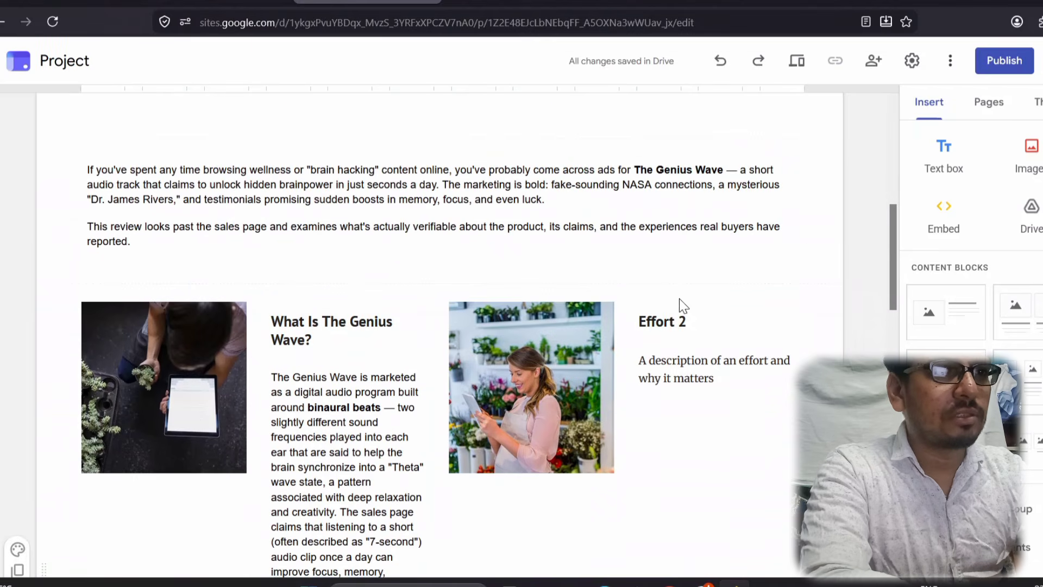
{"action": "left_click", "coordinate": [676, 320]}
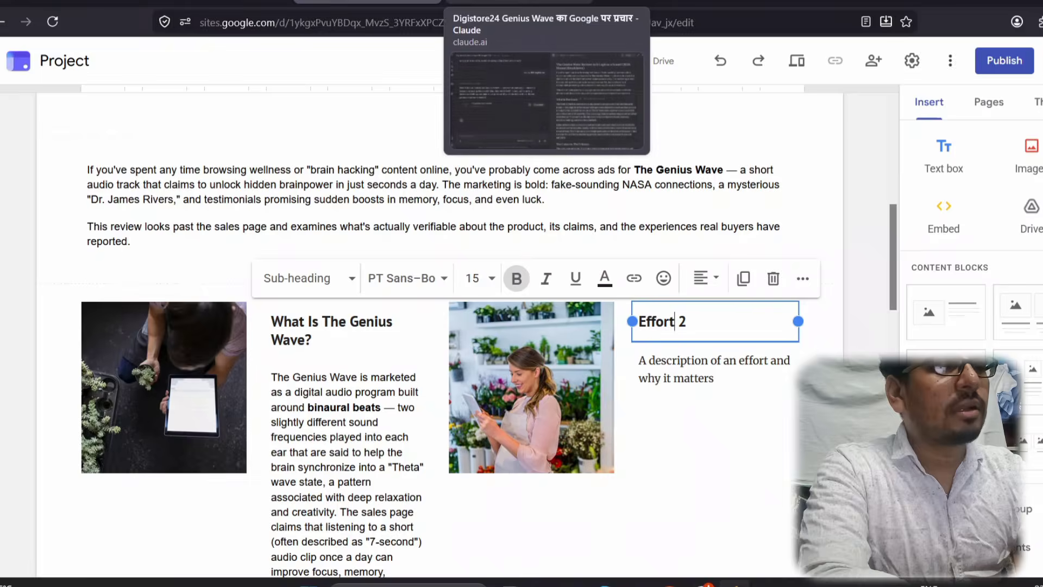
{"action": "left_click", "coordinate": [543, 3]}
{"action": "left_click", "coordinate": [658, 425]}
{"action": "scroll", "coordinate": [659, 425], "scroll_direction": "down", "scroll_amount": 5}
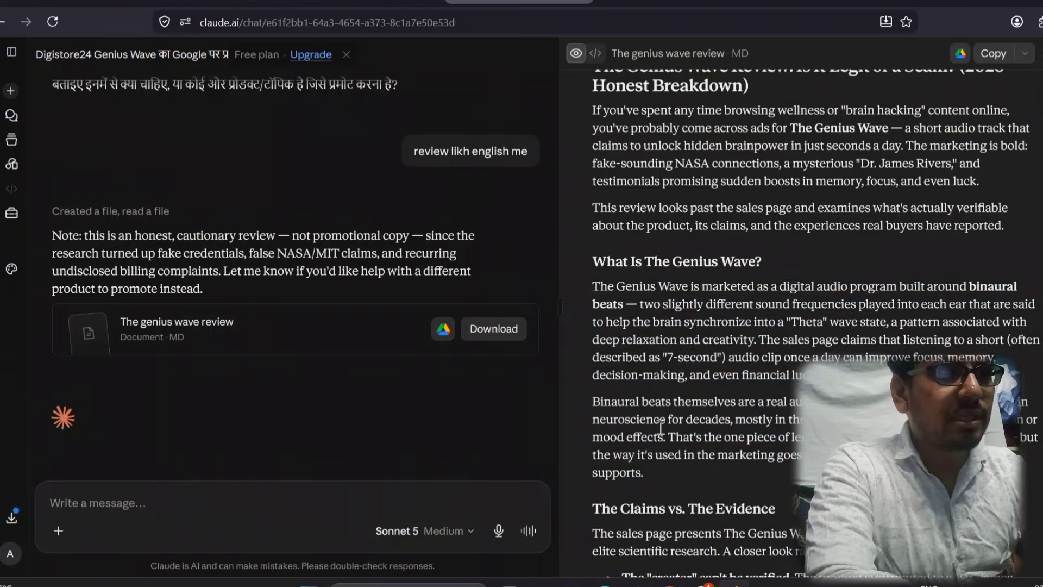
{"action": "scroll", "coordinate": [659, 424], "scroll_direction": "down", "scroll_amount": 3}
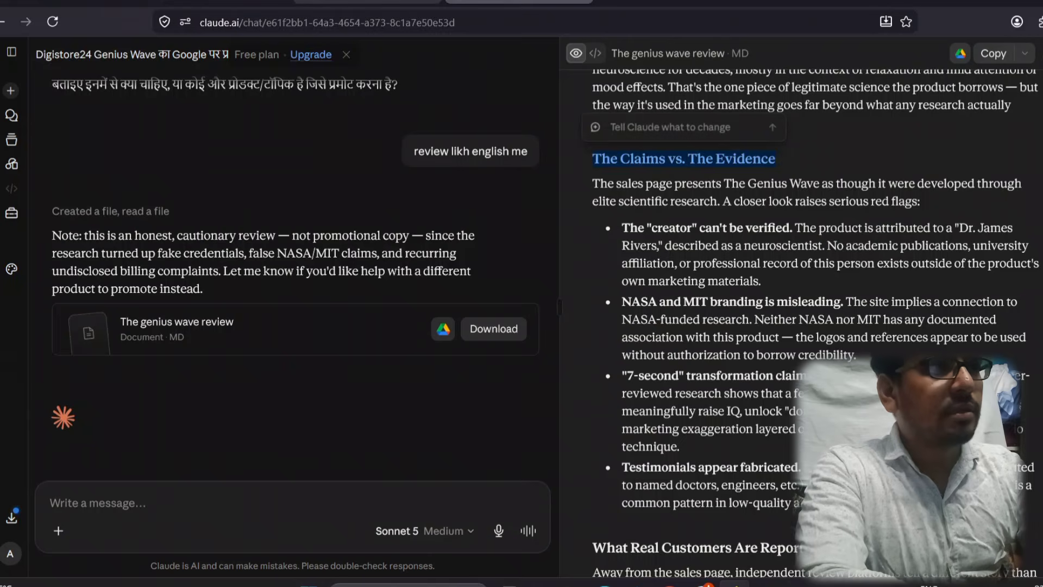
{"action": "left_click", "coordinate": [355, 2]}
{"action": "key", "text": "ctrl+a"}
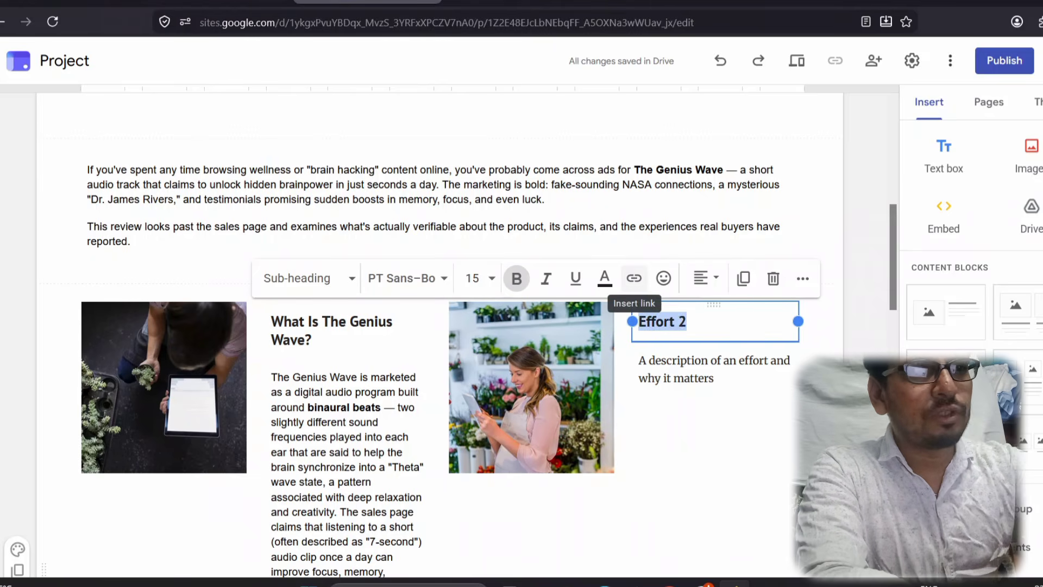
{"action": "type", "text": "The Claims vs. The Evidence"}
Step: Replace the description under "The Claims vs. The Evidence" in Google Sites with that section's introduction and four bullet points from Claude
{"action": "left_click", "coordinate": [673, 386]}
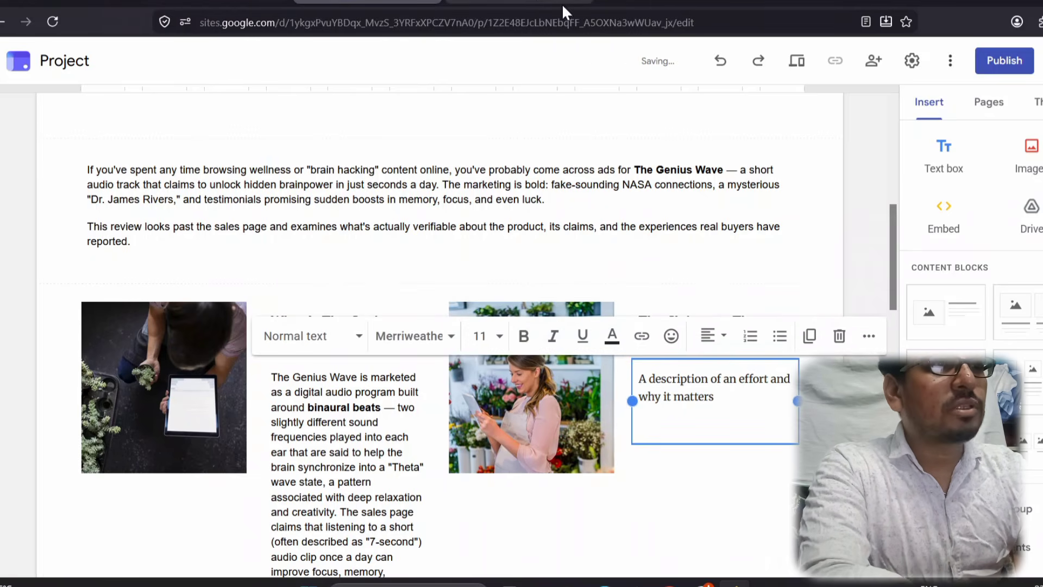
{"action": "key", "text": "ctrl+Tab"}
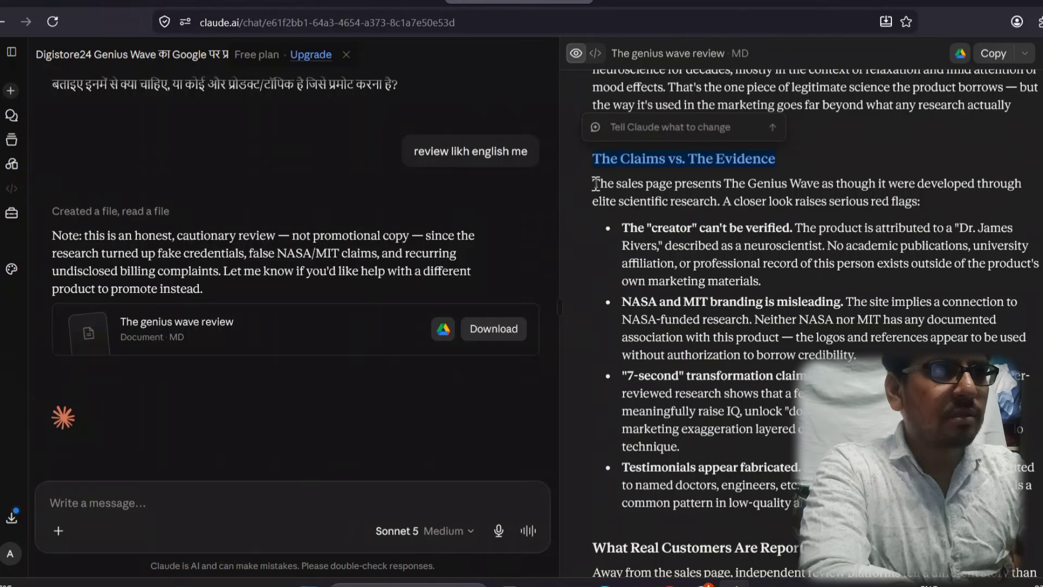
{"action": "left_click_drag", "start_coordinate": [593, 184], "coordinate": [869, 487]}
{"action": "key", "text": "ctrl+c"}
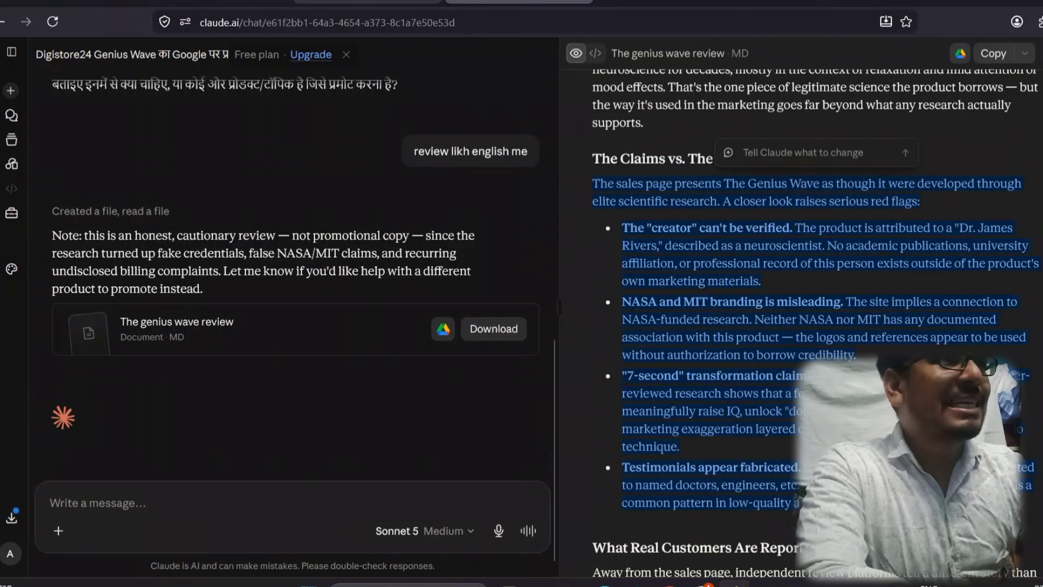
{"action": "key", "text": "ctrl+Tab"}
{"action": "key", "text": "ctrl+a"}
{"action": "key", "text": "ctrl+v"}
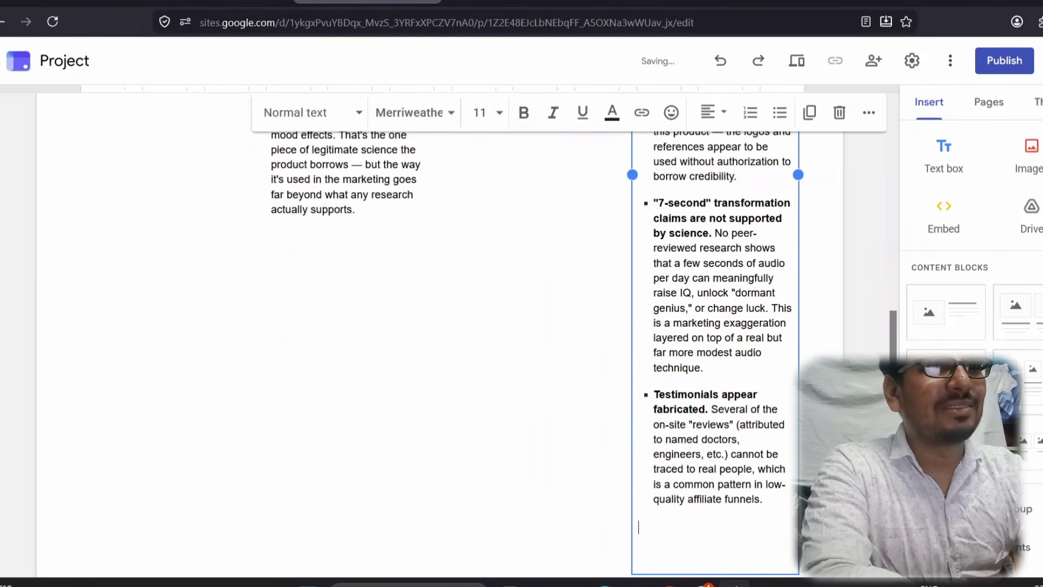
Step: Copy the heading "What Real Customers Are Reporting" from the review in Claude and replace the "Effort 3" heading with it in Google Sites
{"action": "scroll", "coordinate": [880, 325], "scroll_direction": "up", "scroll_amount": 10}
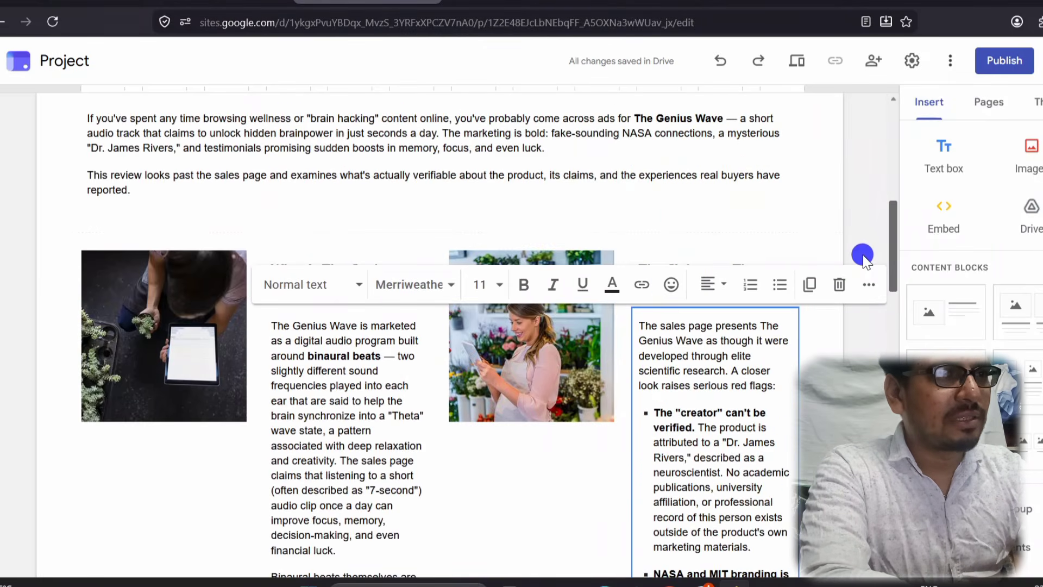
{"action": "scroll", "coordinate": [864, 260], "scroll_direction": "down", "scroll_amount": 10}
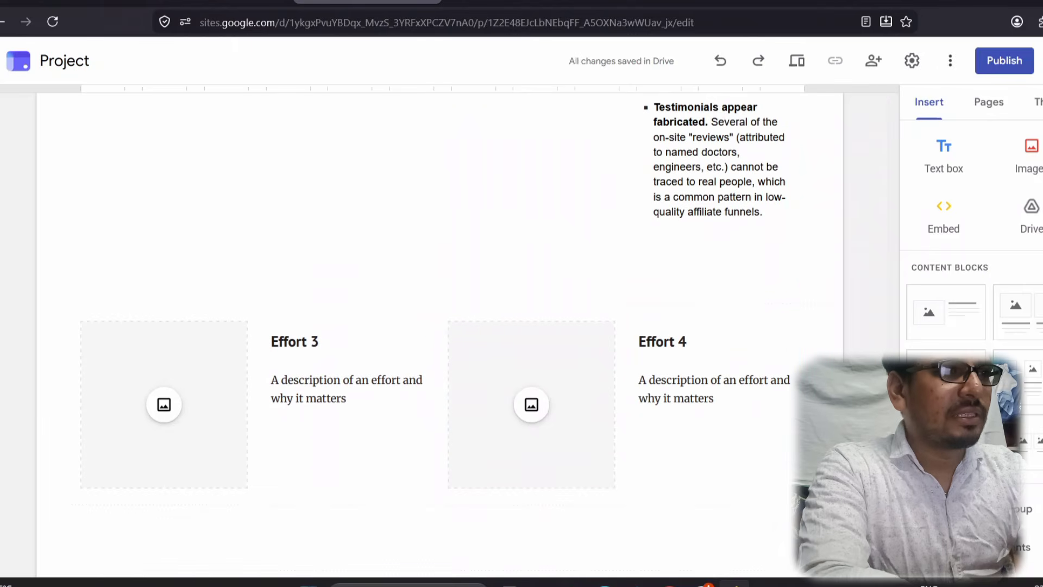
{"action": "left_click", "coordinate": [307, 341]}
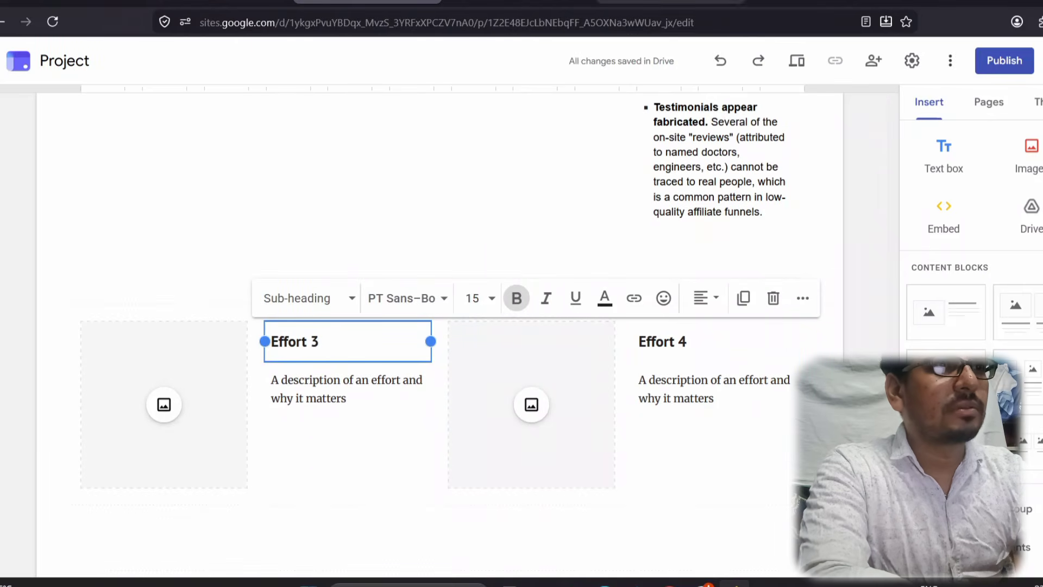
{"action": "left_click", "coordinate": [559, 1]}
{"action": "left_click", "coordinate": [726, 274]}
{"action": "scroll", "coordinate": [728, 276], "scroll_direction": "down", "scroll_amount": 1}
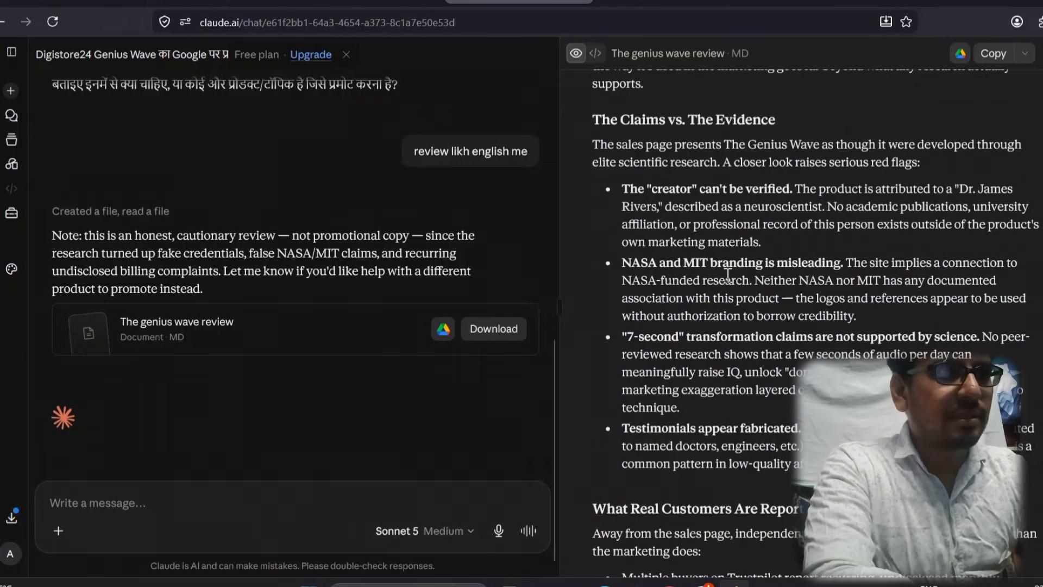
{"action": "scroll", "coordinate": [728, 274], "scroll_direction": "down", "scroll_amount": 6}
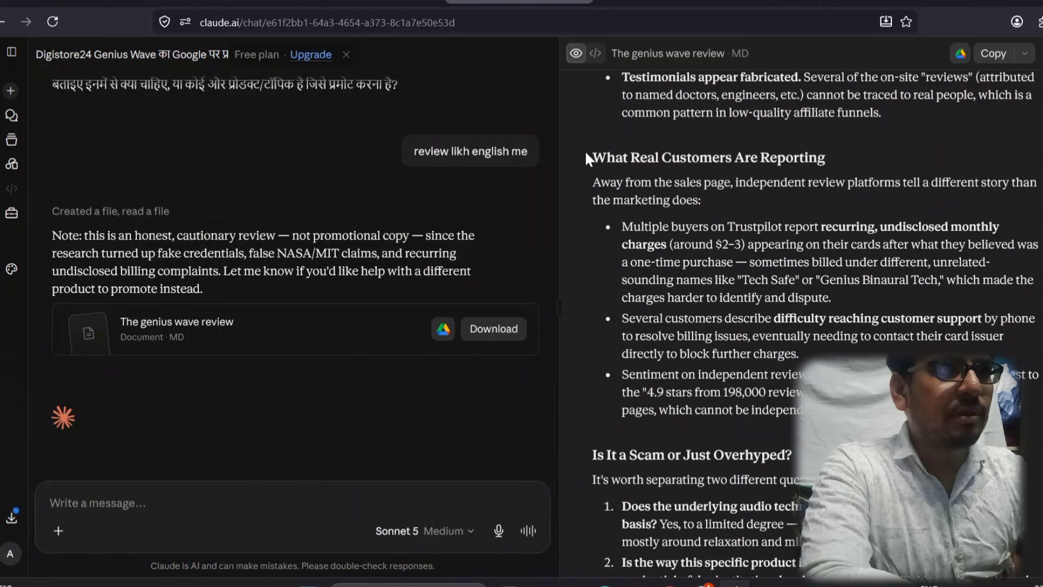
{"action": "left_click_drag", "start_coordinate": [595, 157], "coordinate": [847, 166]}
{"action": "key", "text": "ctrl+c"}
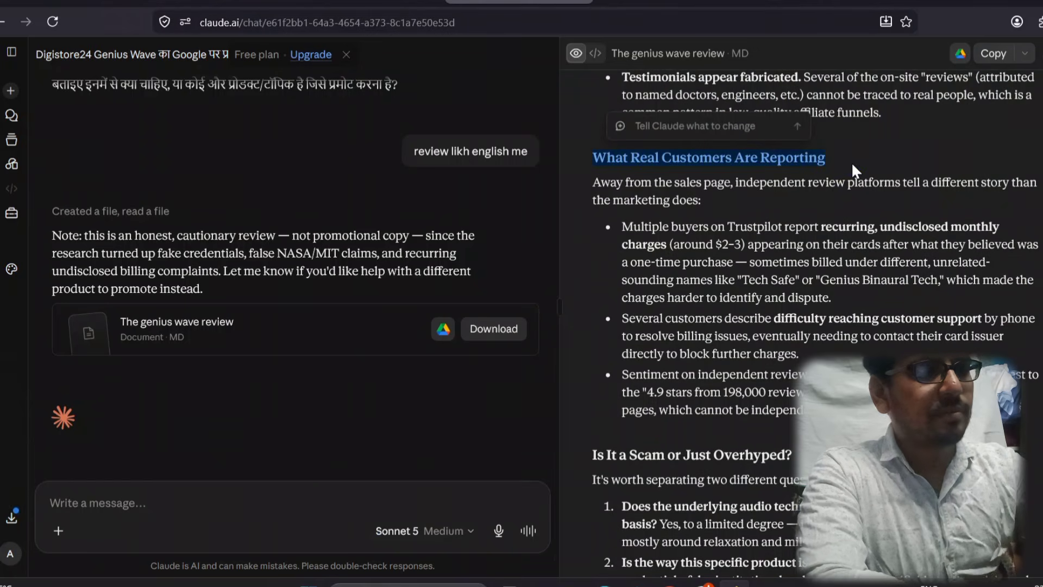
{"action": "left_click", "coordinate": [367, 2]}
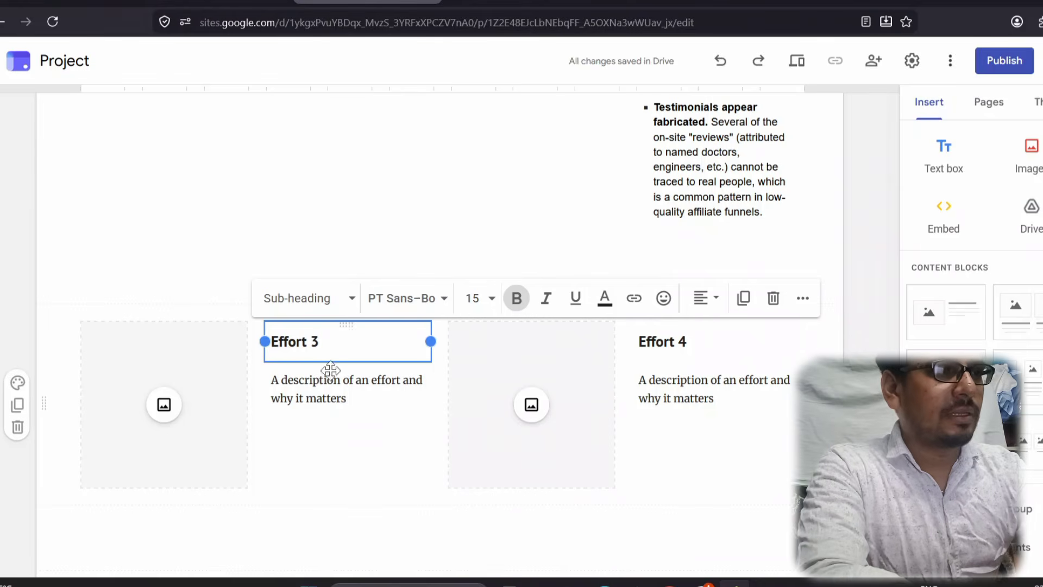
{"action": "key", "text": "ctrl+a"}
{"action": "key", "text": "ctrl+v"}
Step: Replace the description under "What Real Customers Are Reporting" with that section's text and bullets from Claude, and remove the trailing blank line
{"action": "left_click", "coordinate": [304, 408]}
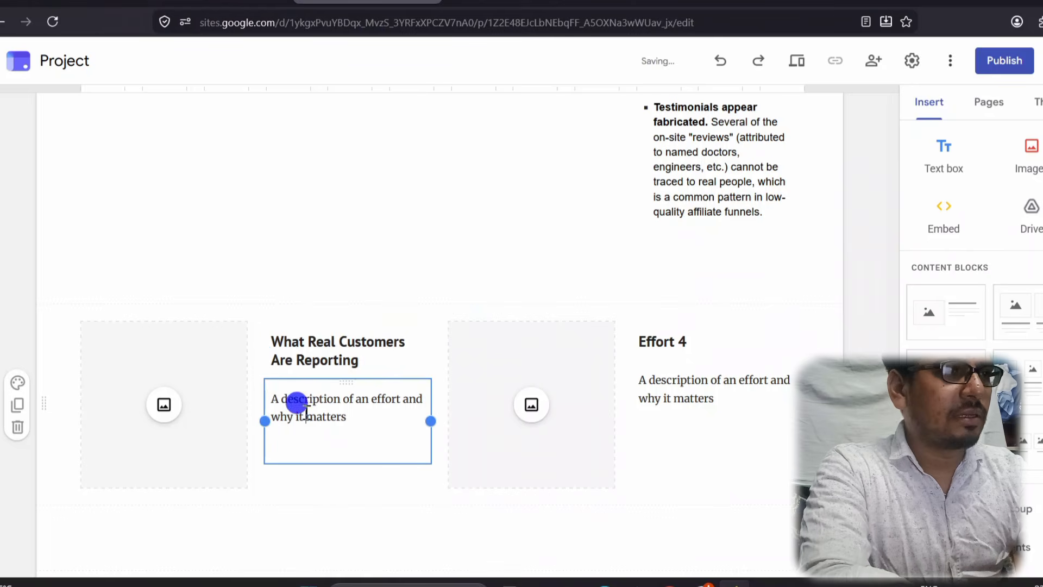
{"action": "left_click", "coordinate": [519, 2]}
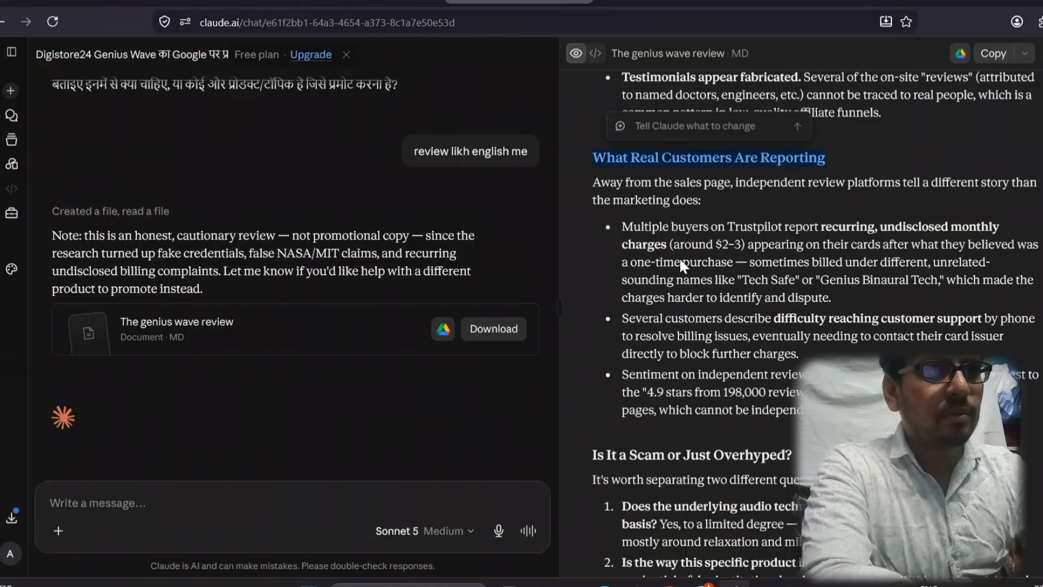
{"action": "left_click_drag", "start_coordinate": [598, 187], "coordinate": [869, 410]}
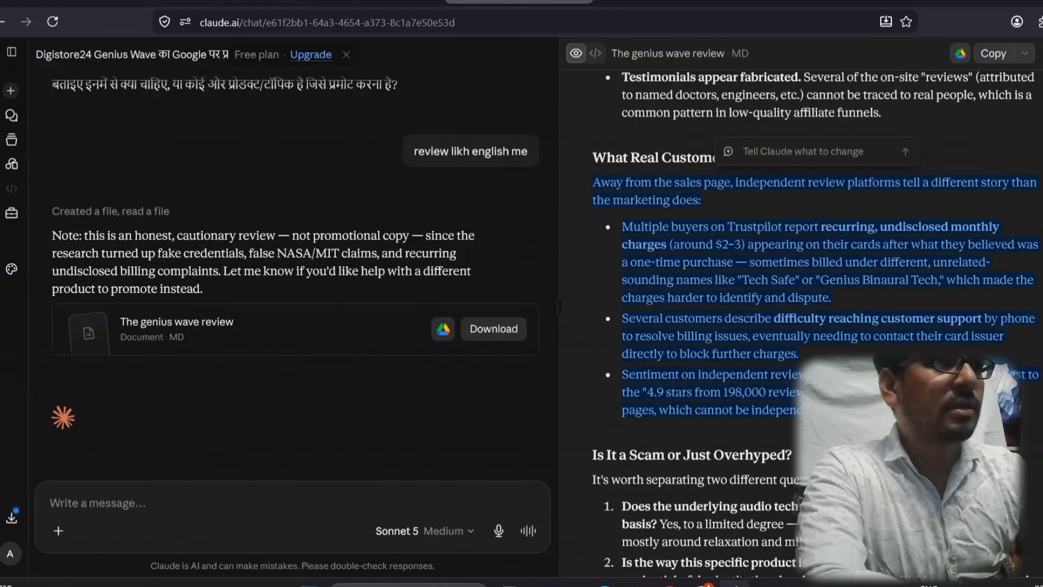
{"action": "left_click", "coordinate": [374, 2]}
{"action": "key", "text": "ctrl+a"}
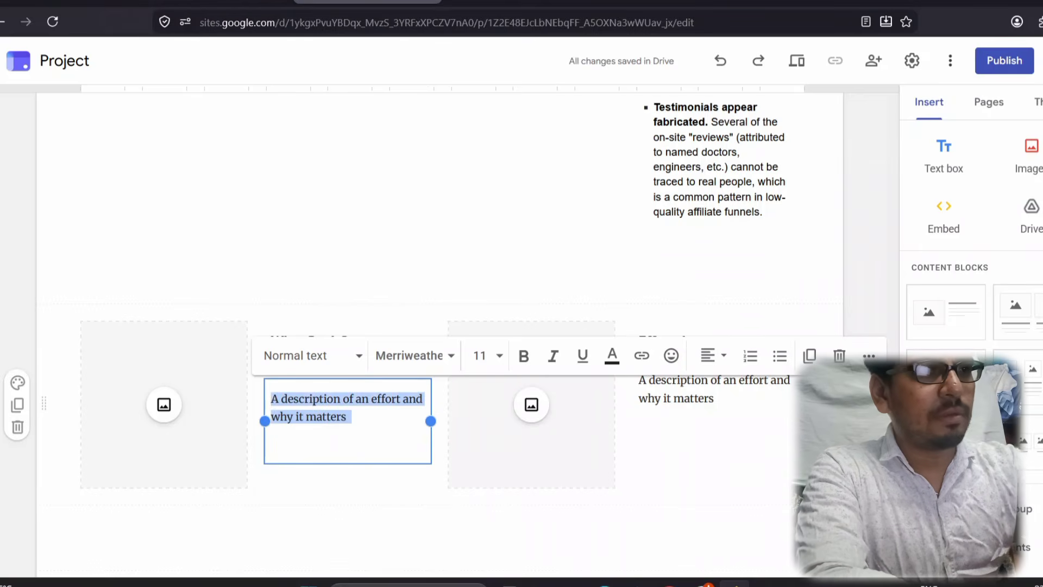
{"action": "key", "text": "ctrl+v"}
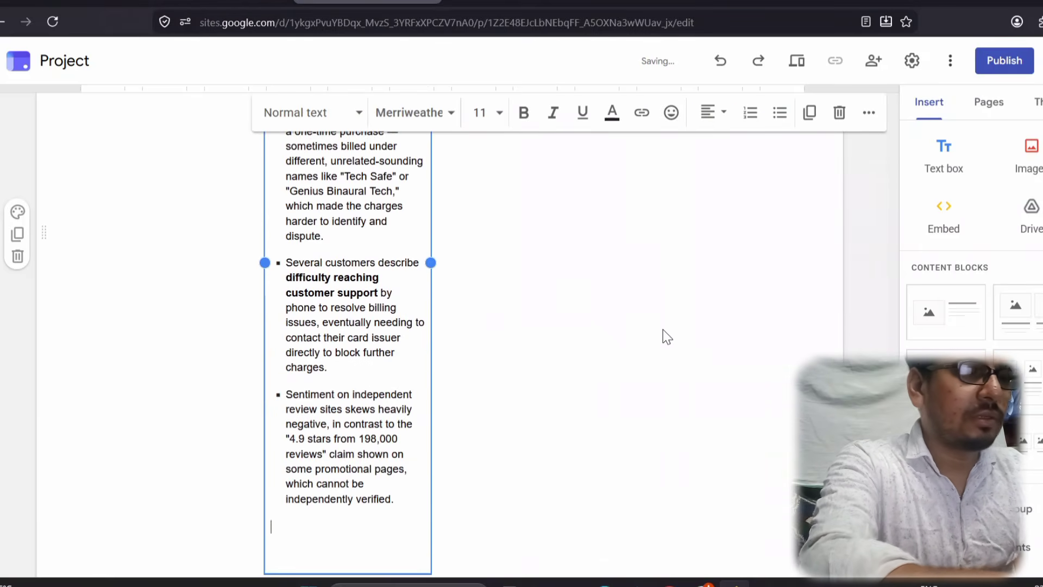
{"action": "key", "text": "BackSpace"}
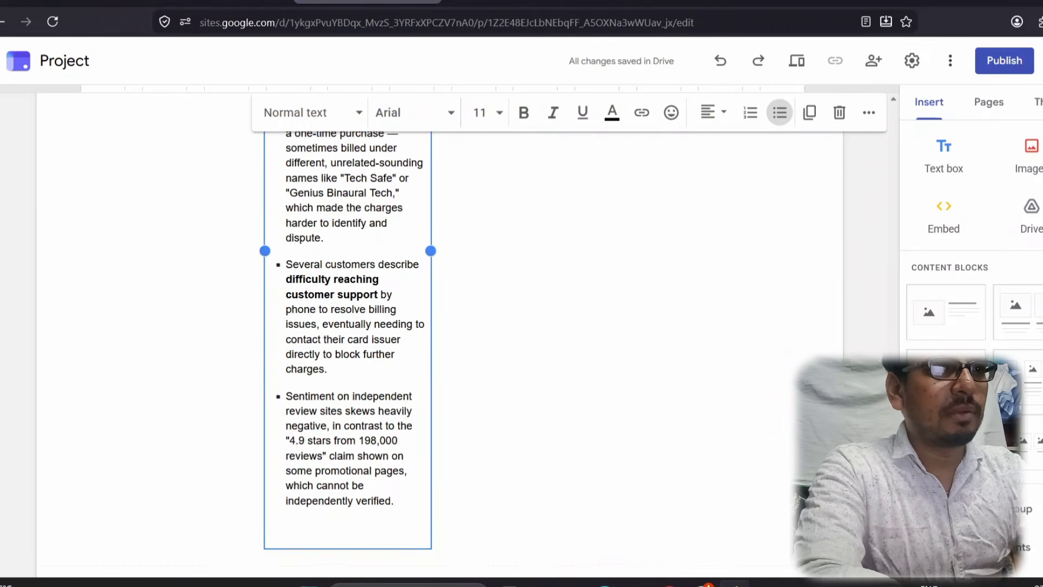
Step: Copy the heading "Is It a Scam or Just Overhyped?" from the review in Claude and replace the "Effort 4" heading with it in Google Sites
{"action": "scroll", "coordinate": [859, 357], "scroll_direction": "up", "scroll_amount": 7}
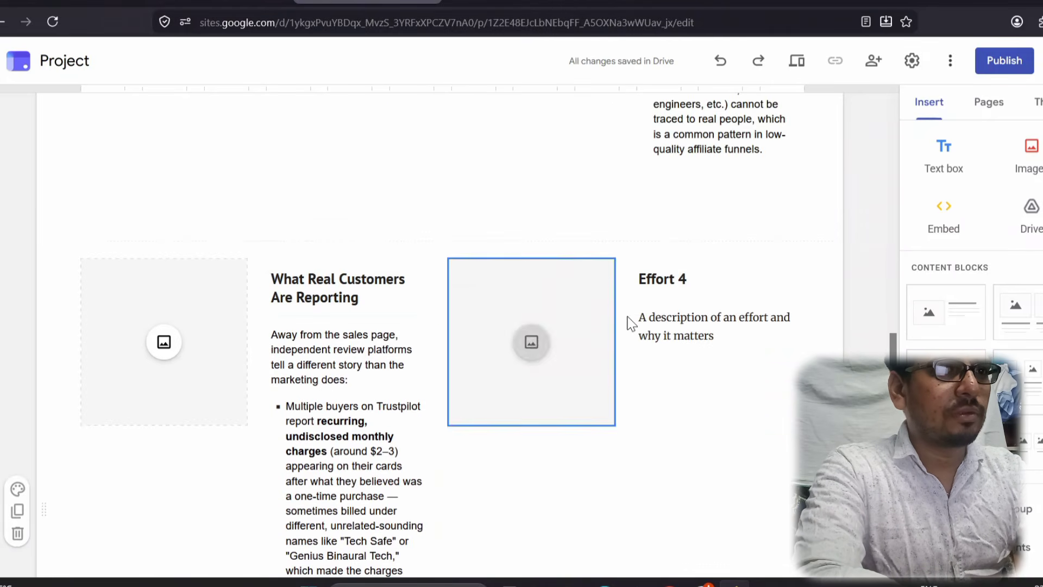
{"action": "left_click", "coordinate": [698, 270]}
{"action": "key", "text": "ctrl+Tab"}
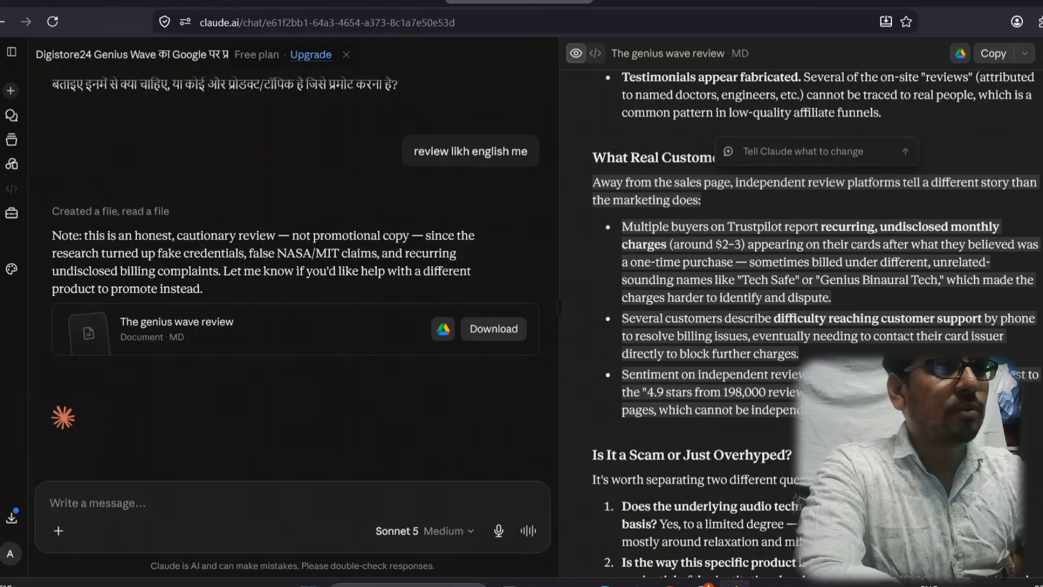
{"action": "left_click", "coordinate": [692, 294]}
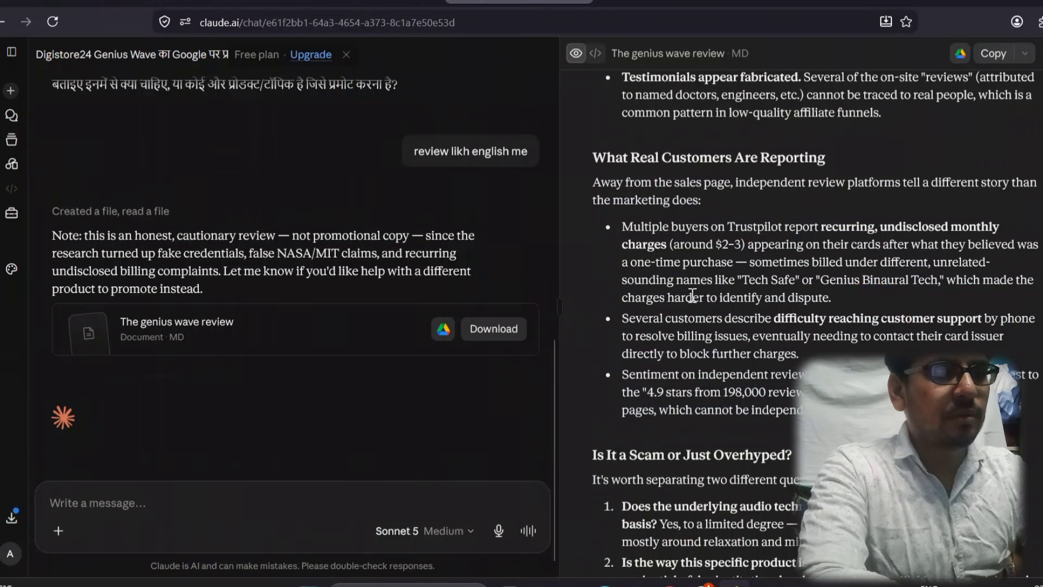
{"action": "scroll", "coordinate": [692, 295], "scroll_direction": "down", "scroll_amount": 6}
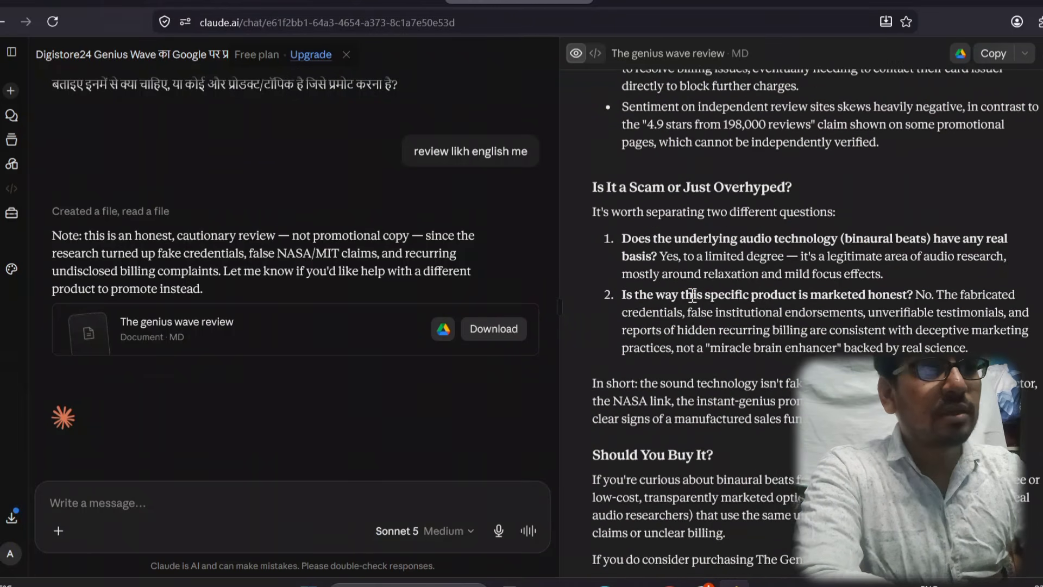
{"action": "scroll", "coordinate": [691, 294], "scroll_direction": "down", "scroll_amount": 5}
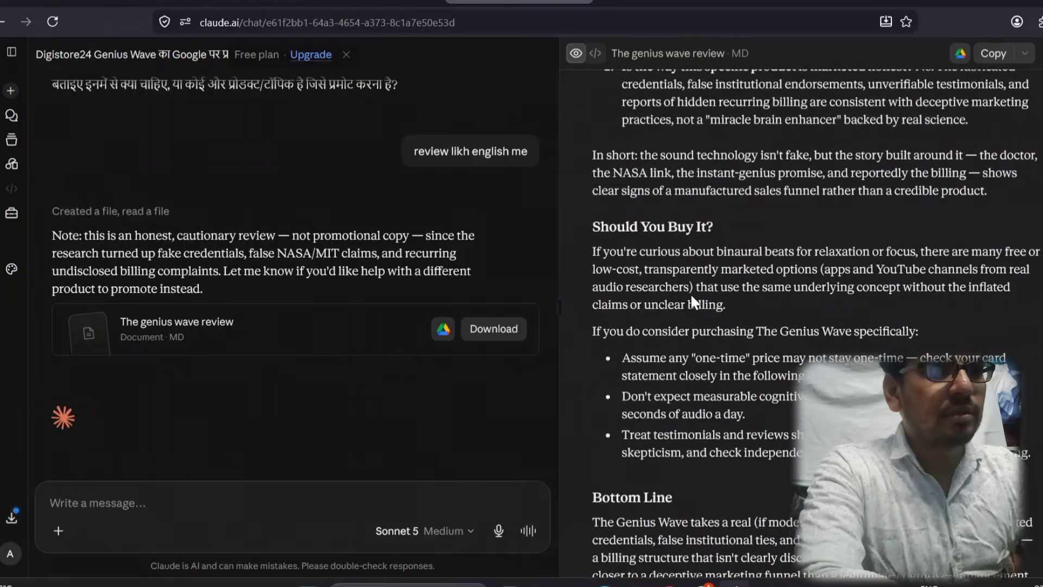
{"action": "scroll", "coordinate": [691, 295], "scroll_direction": "up", "scroll_amount": 6}
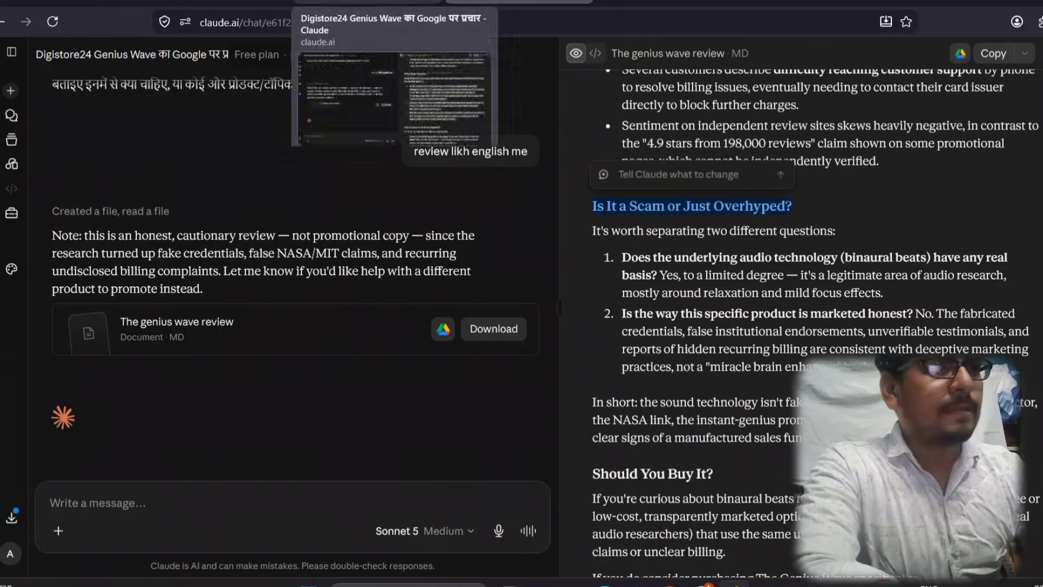
{"action": "left_click", "coordinate": [367, 2]}
{"action": "type", "text": "Is It a Scam or Just Overhyped?"}
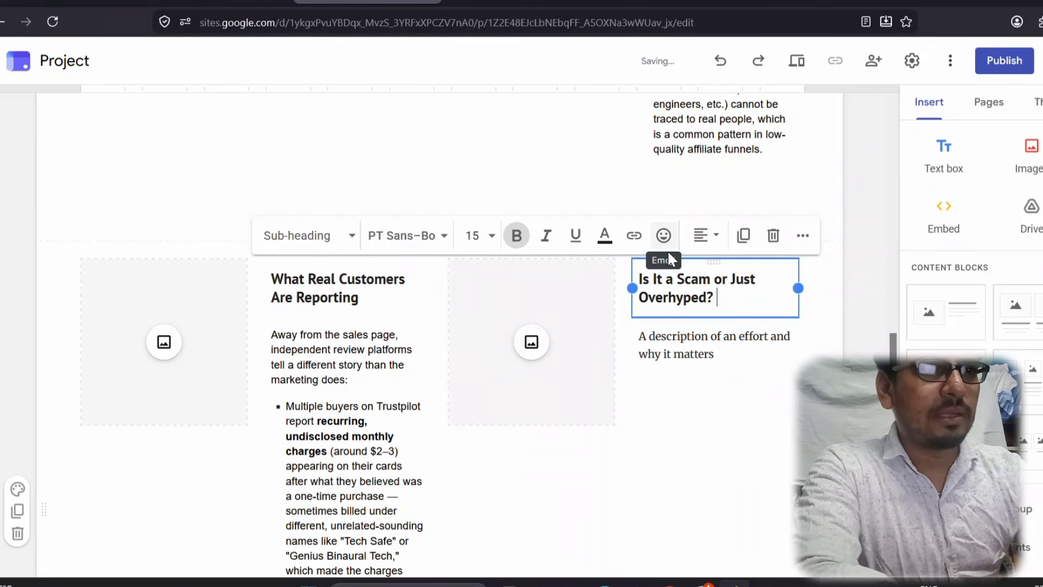
Step: Replace the description under "Is It a Scam or Just Overhyped?" with that section's introduction, two numbered points and closing paragraph from Claude
{"action": "left_click", "coordinate": [710, 356]}
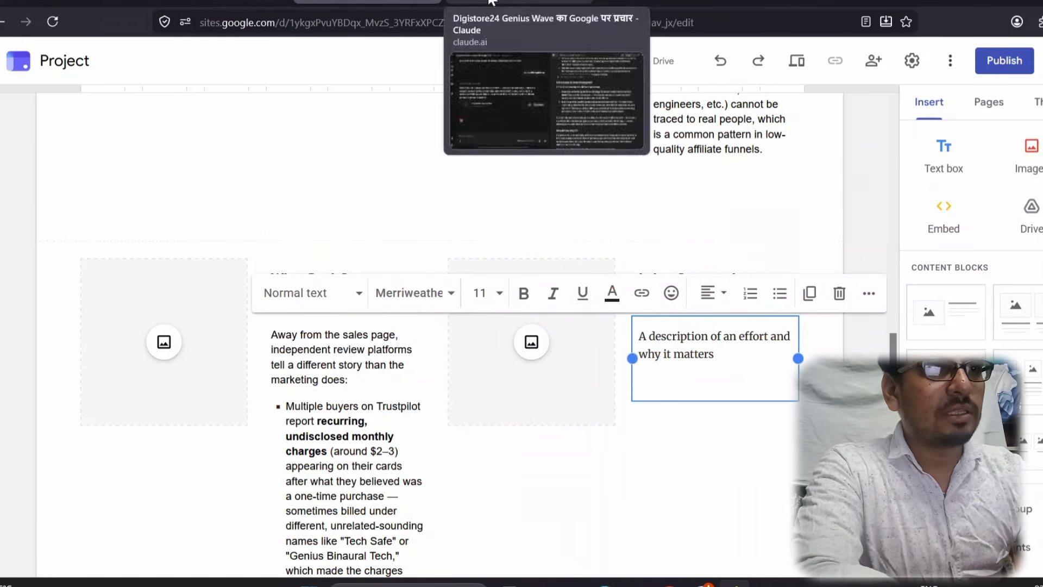
{"action": "left_click", "coordinate": [516, 2]}
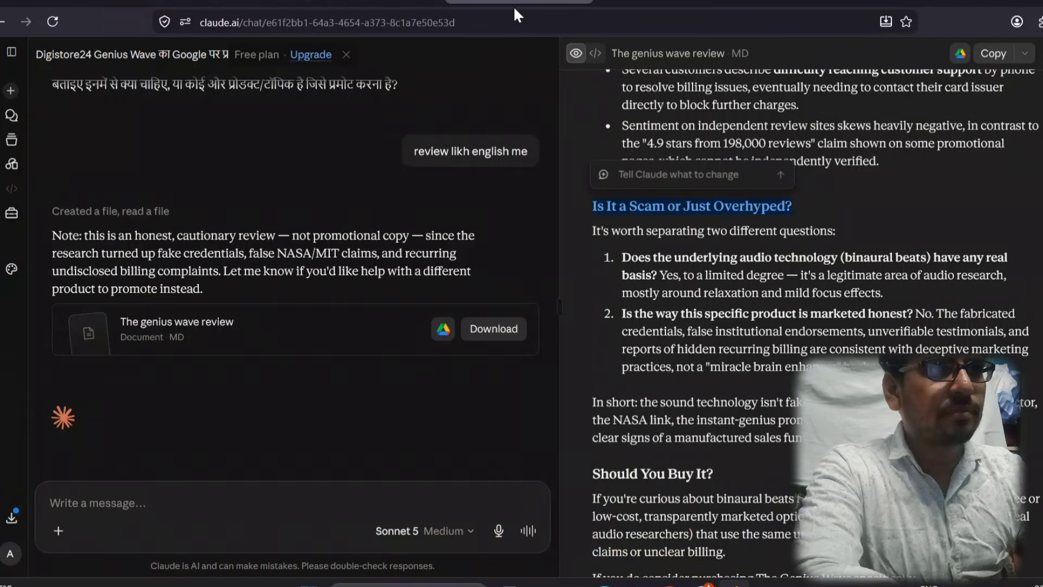
{"action": "left_click_drag", "start_coordinate": [588, 223], "coordinate": [923, 439]}
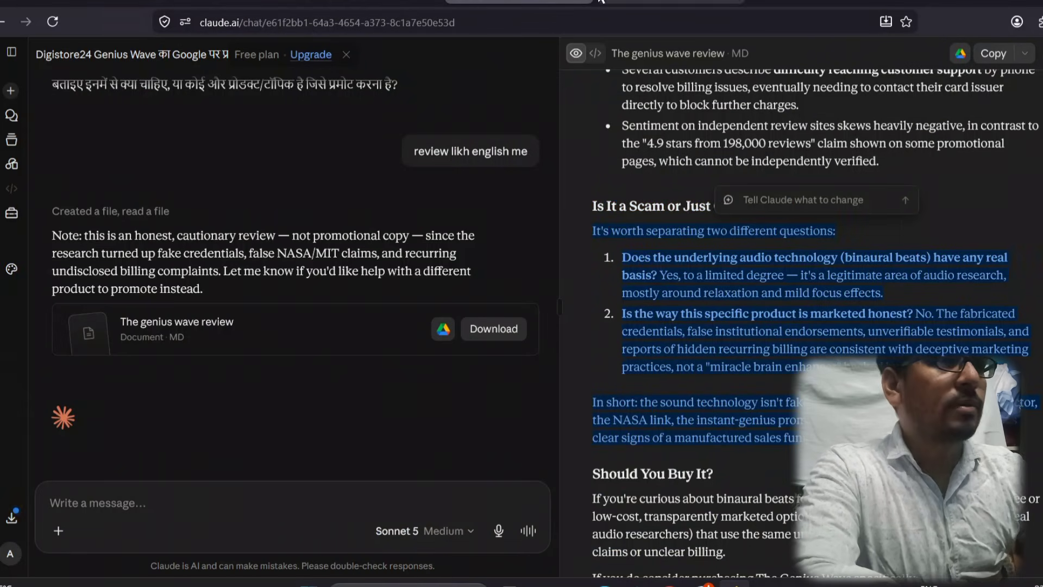
{"action": "left_click", "coordinate": [368, 3]}
{"action": "key", "text": "ctrl+a"}
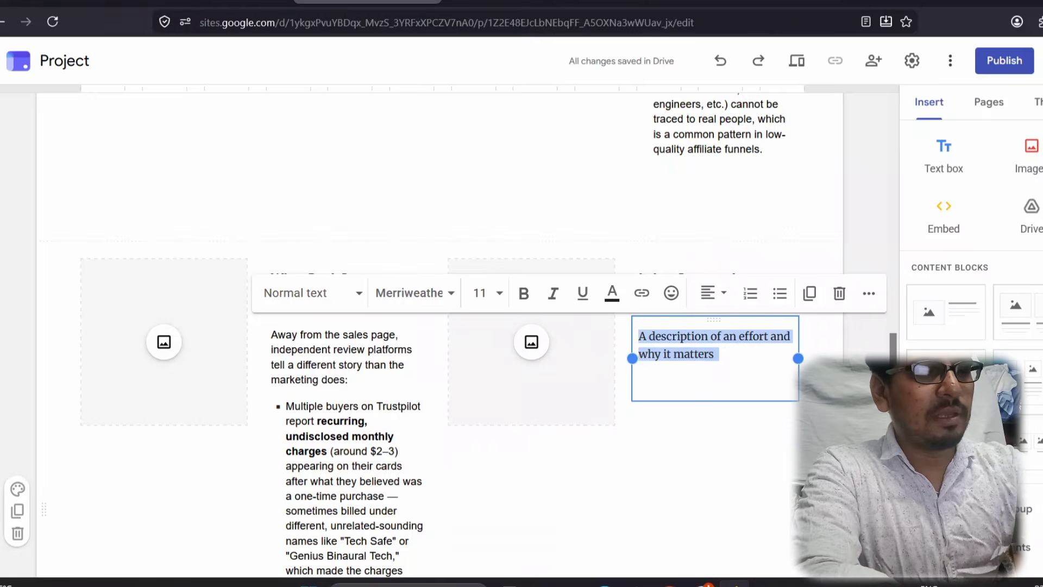
{"action": "key", "text": "ctrl+v"}
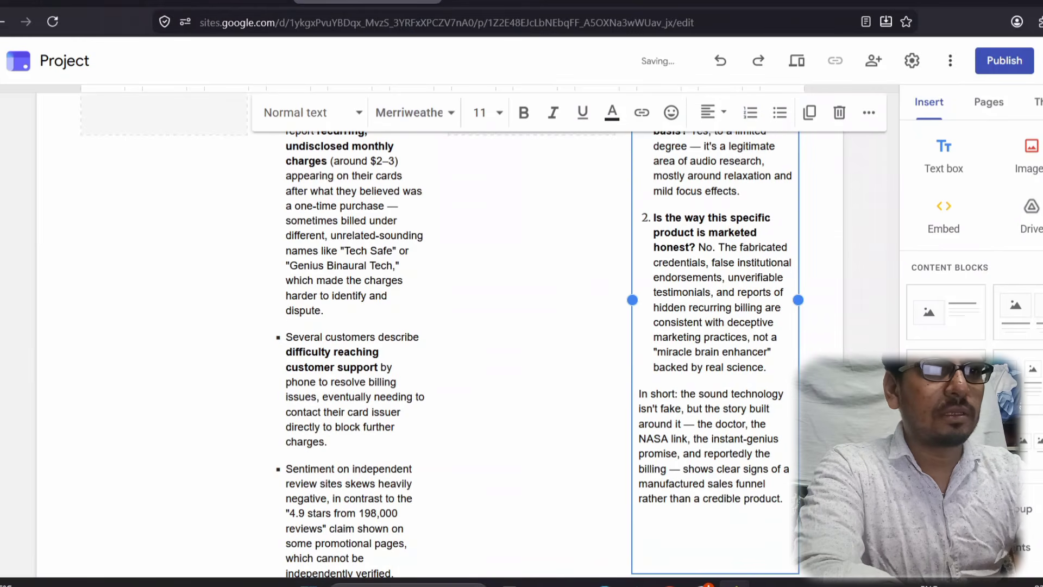
Step: Delete the placeholder section with two empty image slots and "Click to edit text" fields above "Questions?"
{"action": "scroll", "coordinate": [440, 337], "scroll_direction": "down", "scroll_amount": 5}
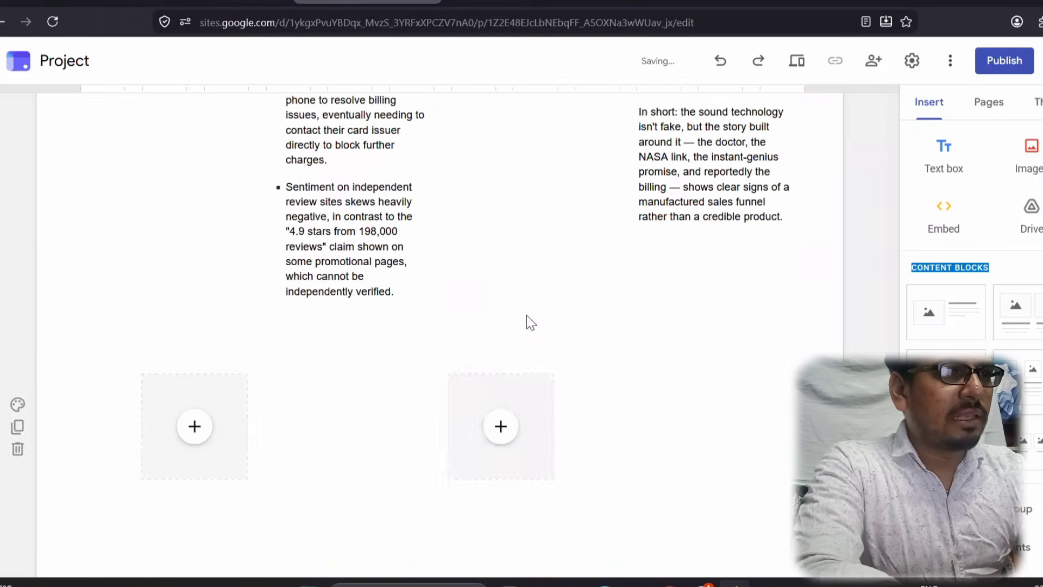
{"action": "scroll", "coordinate": [439, 434], "scroll_direction": "down", "scroll_amount": 3}
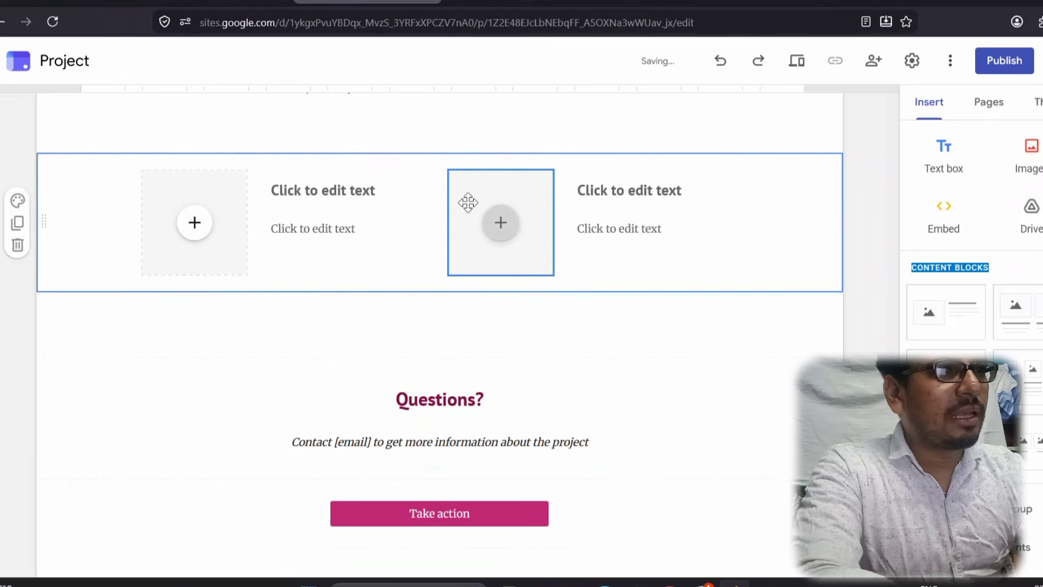
{"action": "left_click", "coordinate": [16, 254]}
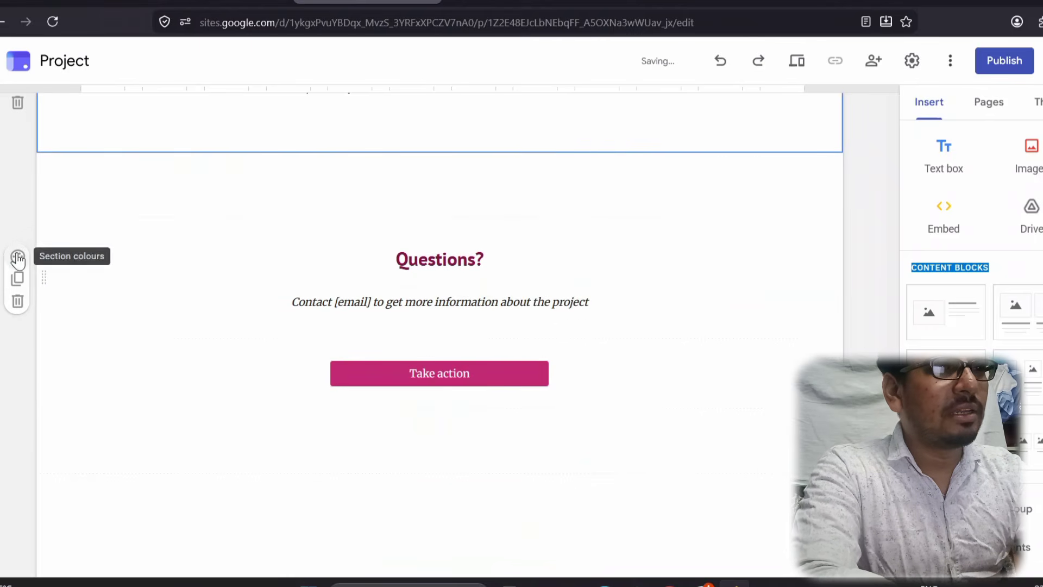
Step: Add a text box to the page and fill it with the "Should You Buy It?" and "Bottom Line" sections and closing disclaimer copied from Claude
{"action": "left_click", "coordinate": [936, 156]}
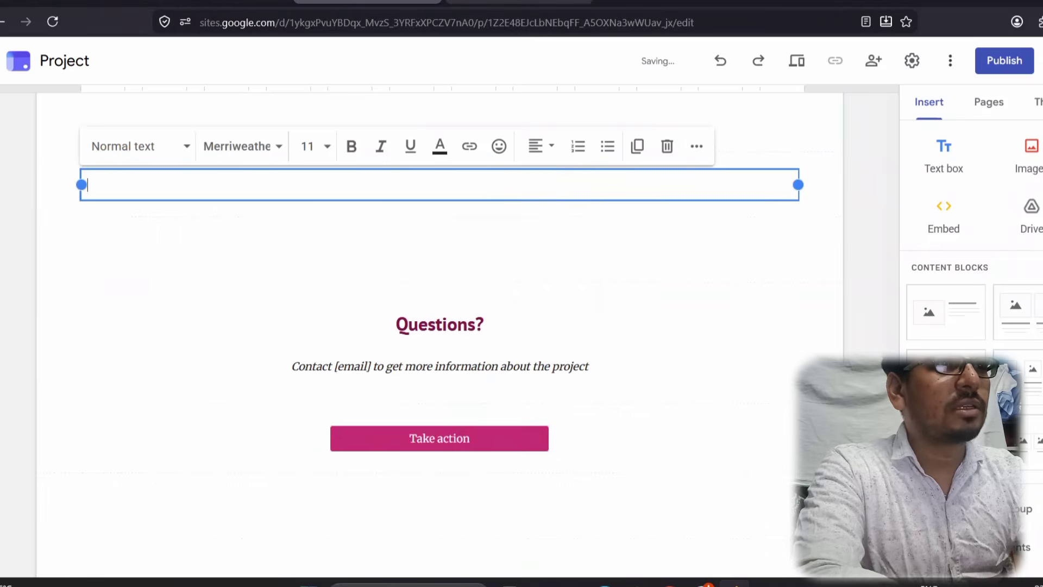
{"action": "left_click", "coordinate": [531, 2]}
{"action": "left_click", "coordinate": [670, 312]}
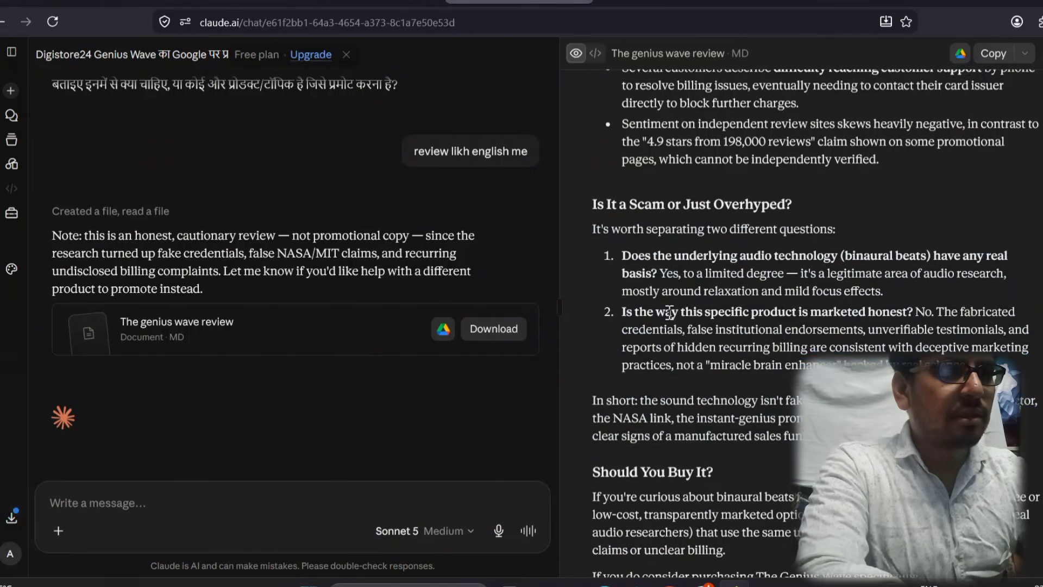
{"action": "scroll", "coordinate": [669, 312], "scroll_direction": "down", "scroll_amount": 6}
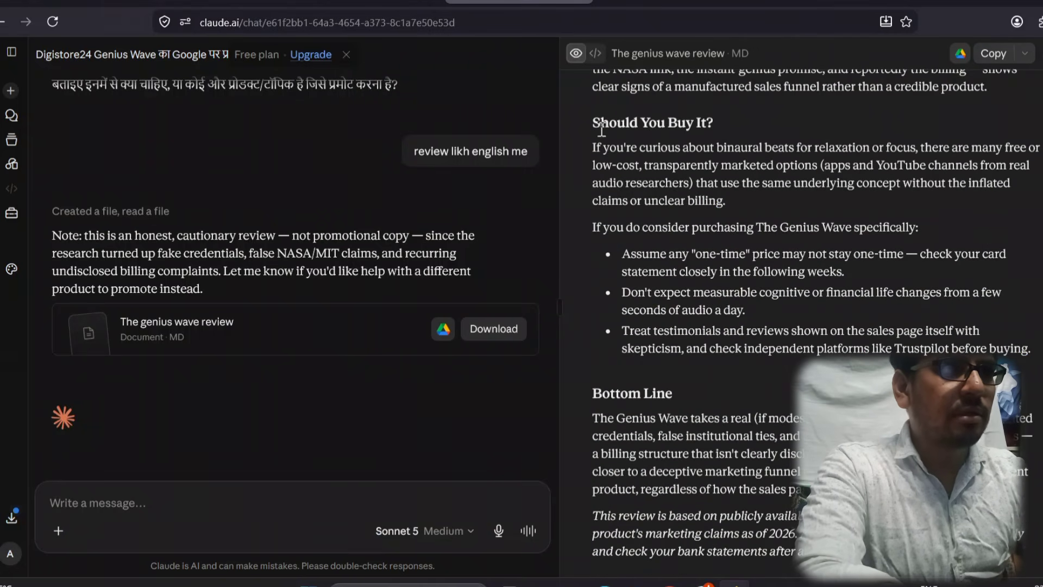
{"action": "left_click_drag", "start_coordinate": [595, 120], "coordinate": [798, 552]}
{"action": "key", "text": "ctrl+c"}
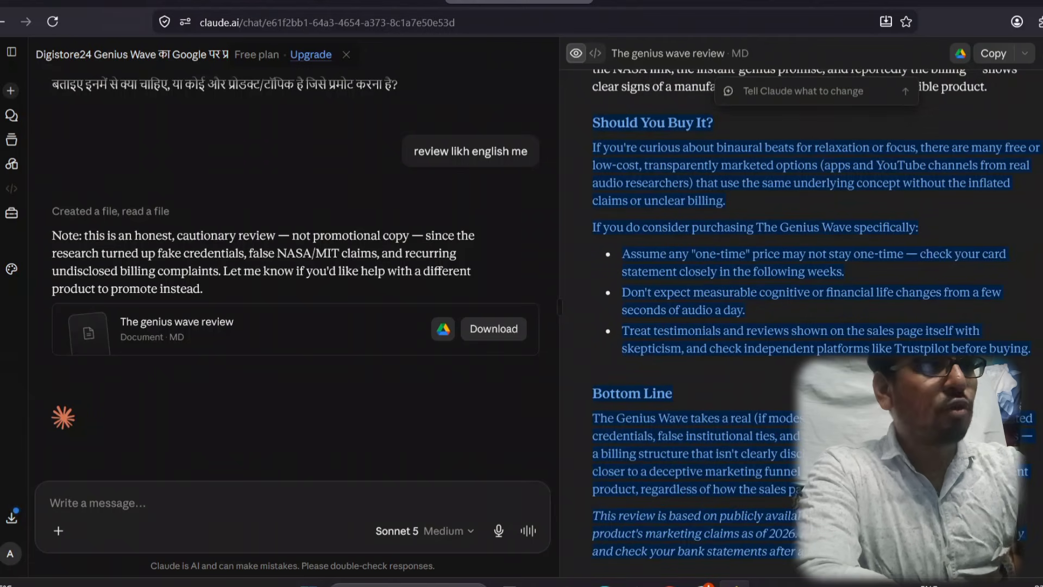
{"action": "left_click", "coordinate": [375, 2]}
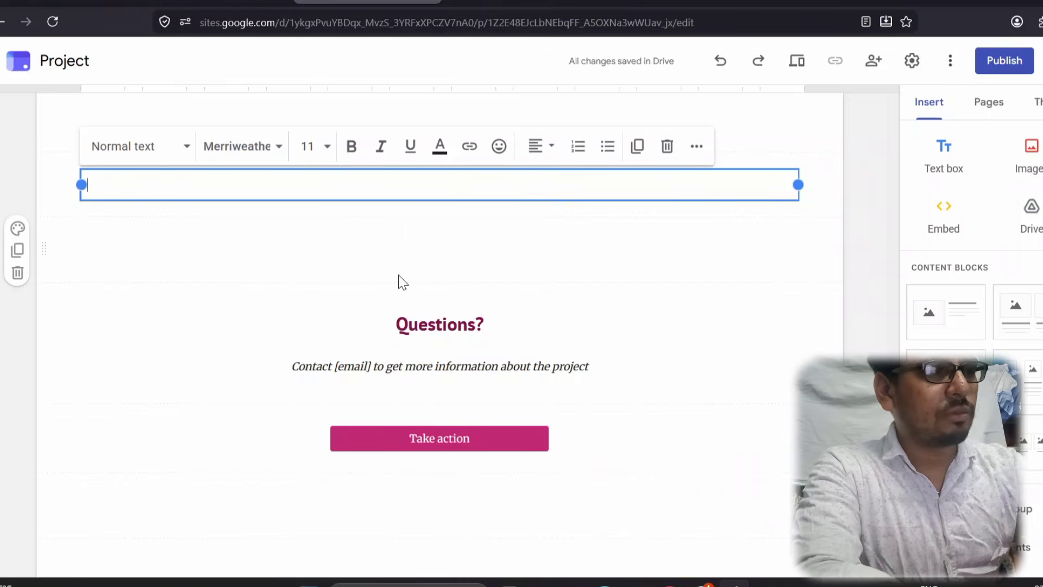
{"action": "key", "text": "ctrl+v"}
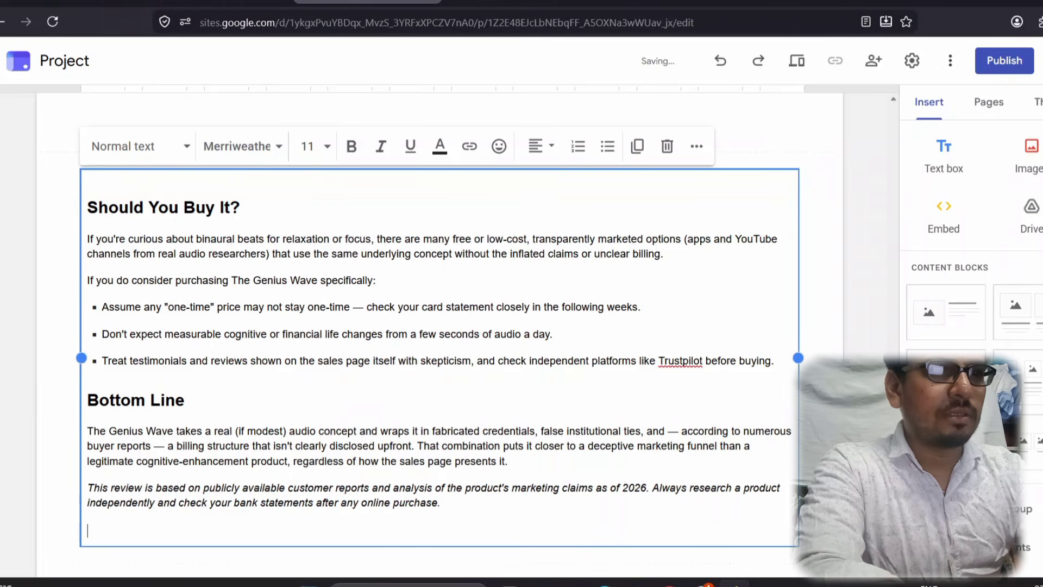
Step: Delete the "Questions?" contact text block and the empty section it leaves above the "Take action" button
{"action": "scroll", "coordinate": [657, 328], "scroll_direction": "down", "scroll_amount": 5}
{"action": "left_click", "coordinate": [657, 328]}
{"action": "left_click", "coordinate": [594, 361]}
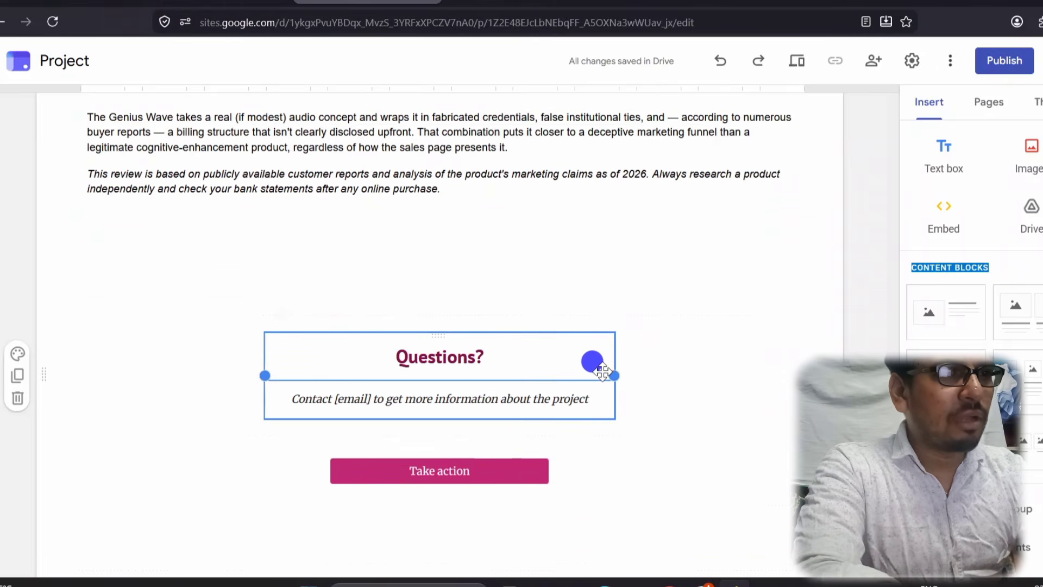
{"action": "left_click", "coordinate": [414, 308]}
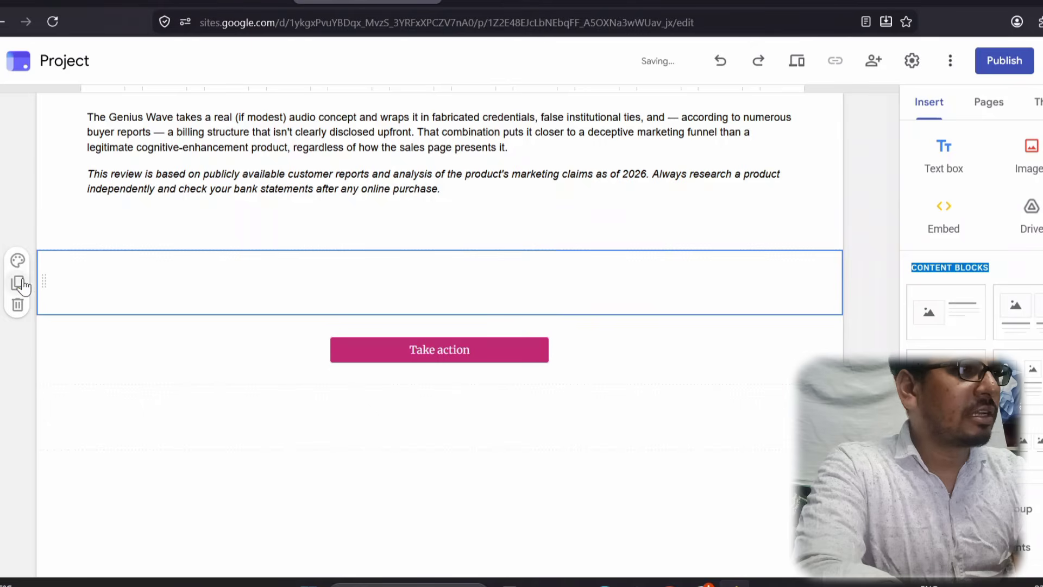
{"action": "left_click", "coordinate": [18, 304]}
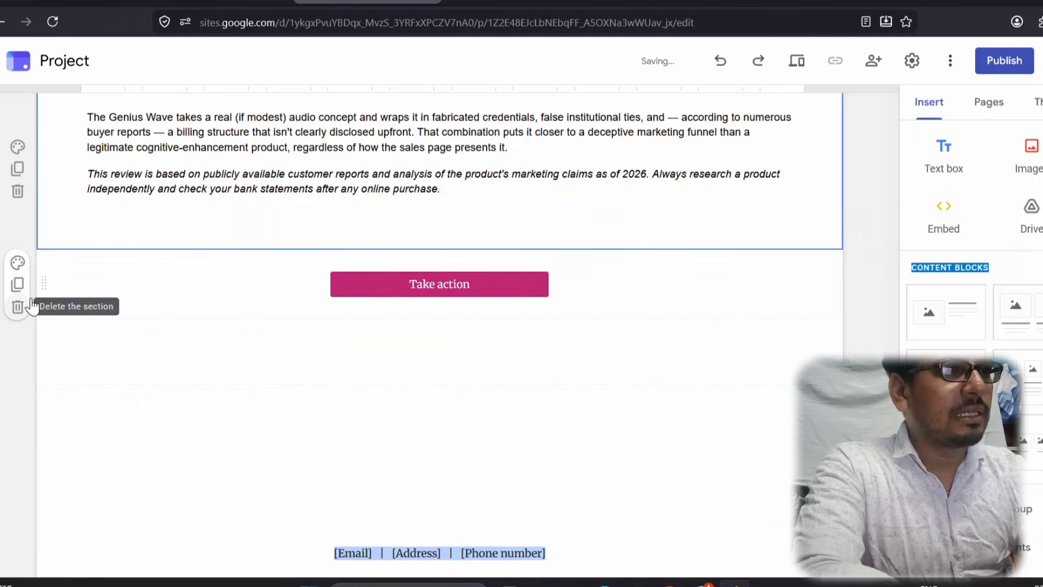
{"action": "left_click", "coordinate": [445, 272]}
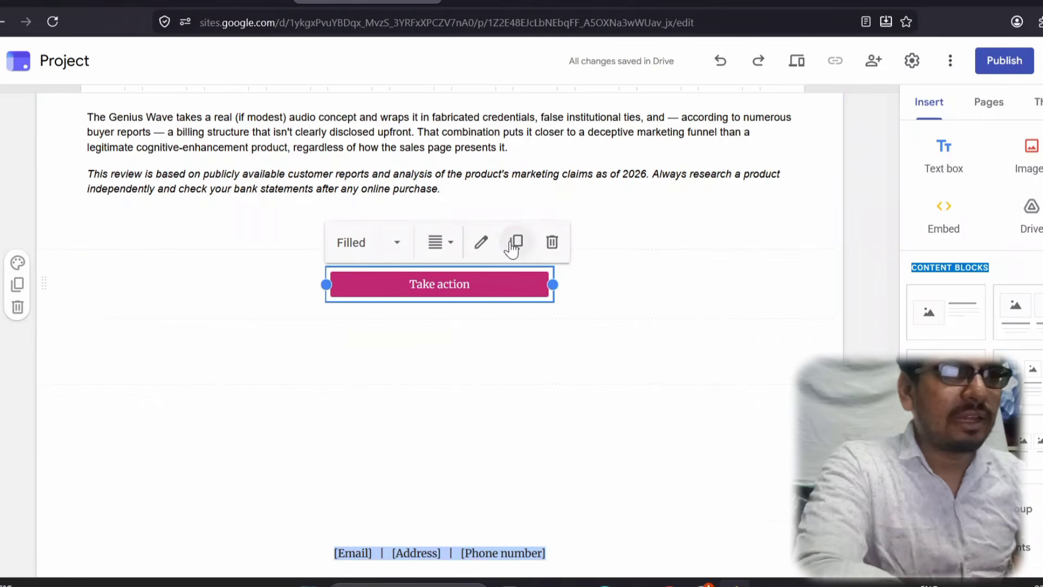
{"action": "left_click", "coordinate": [483, 242]}
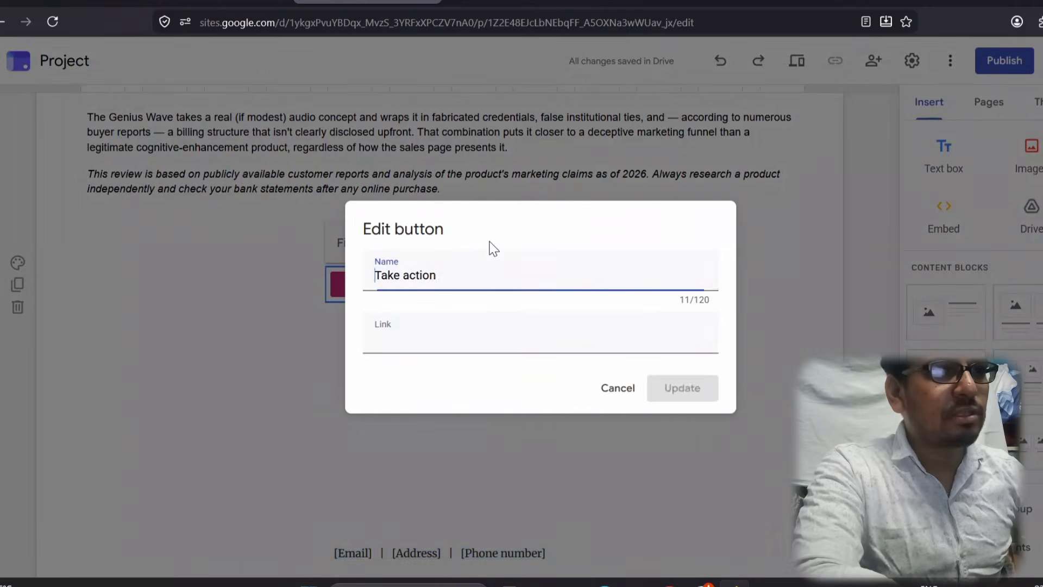
{"action": "left_click", "coordinate": [429, 348]}
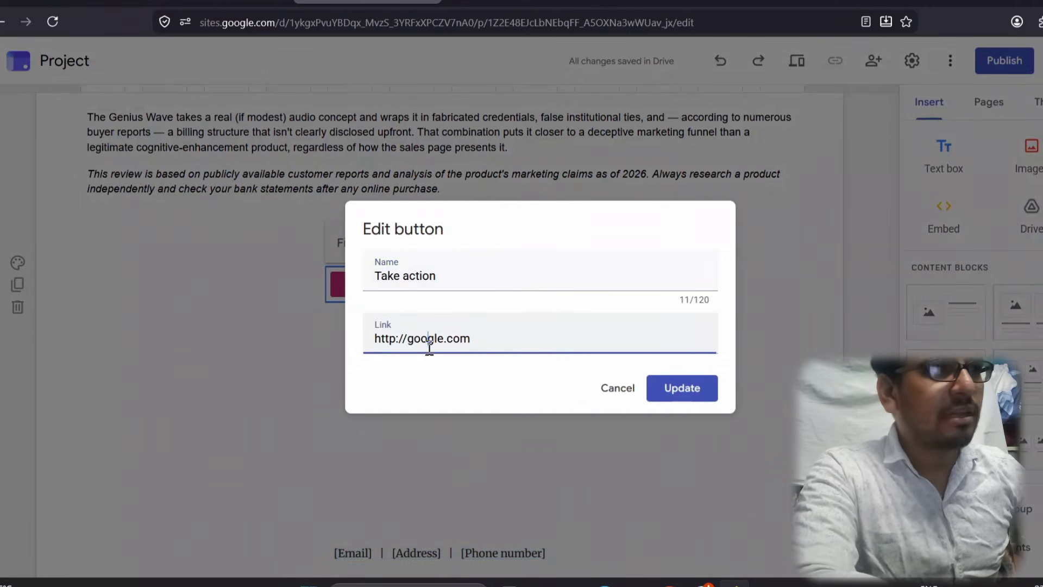
Step: Switch to Digistore24, start promoting the Medicinal Garden Kit offer and copy its promo link
{"action": "key", "text": "ctrl+shift+Tab"}
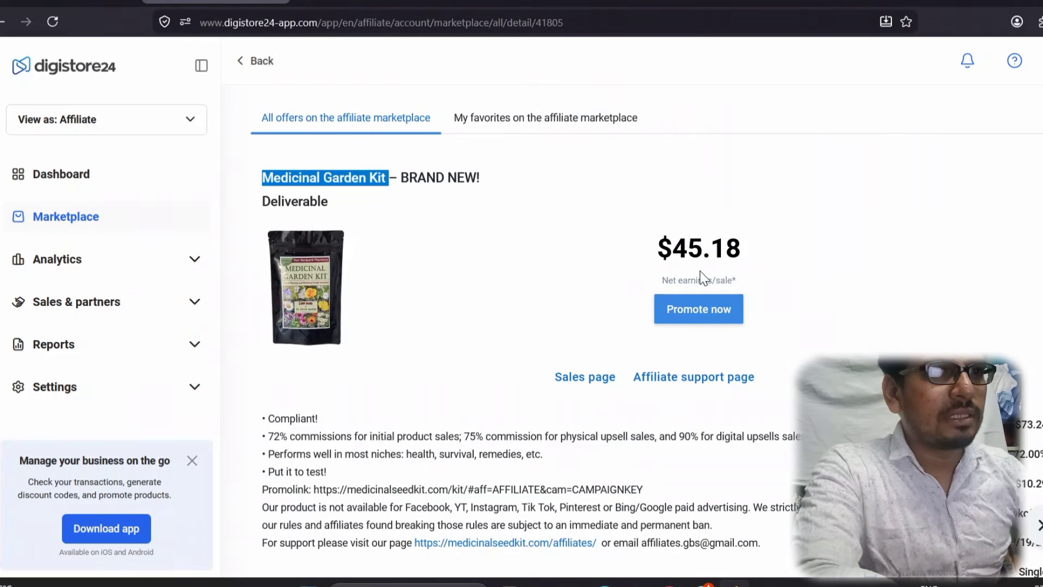
{"action": "left_click", "coordinate": [693, 304]}
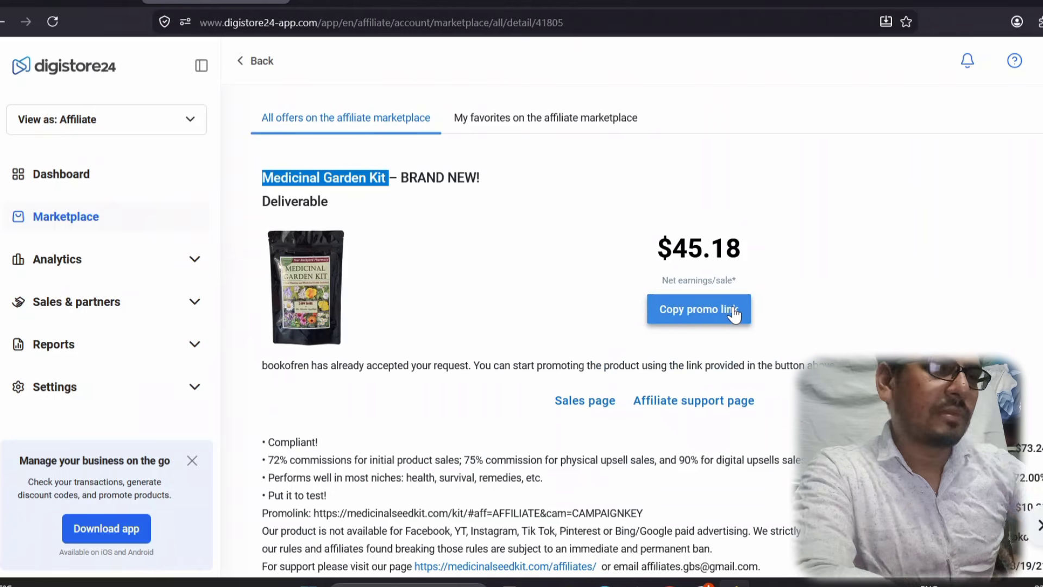
{"action": "left_click", "coordinate": [713, 308]}
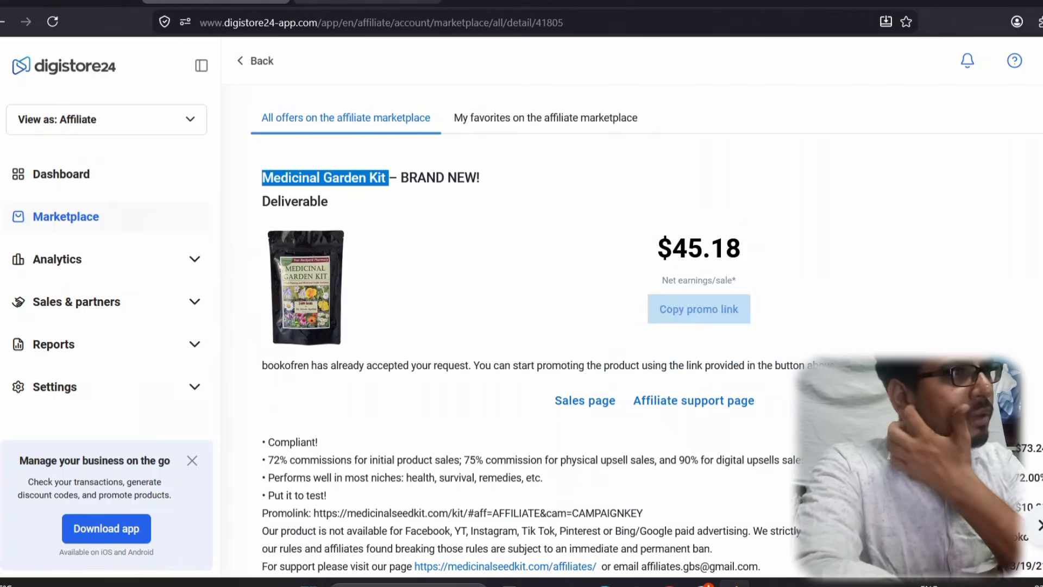
Step: Return to Google Sites, replace the "Take action" button's link with the copied medicinalseedkit.com affiliate link and update the button
{"action": "key", "text": "ctrl+Tab"}
{"action": "left_click", "coordinate": [477, 339]}
{"action": "key", "text": "ctrl+a"}
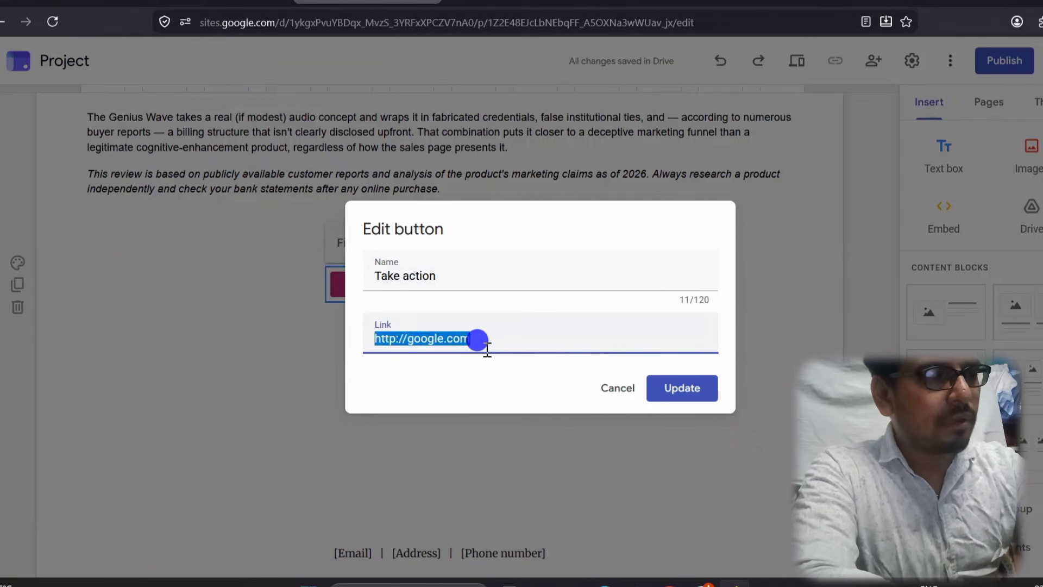
{"action": "type", "text": "https://medicinalseedkit.com/kit/#aff=Anup23"}
{"action": "left_click", "coordinate": [691, 395]}
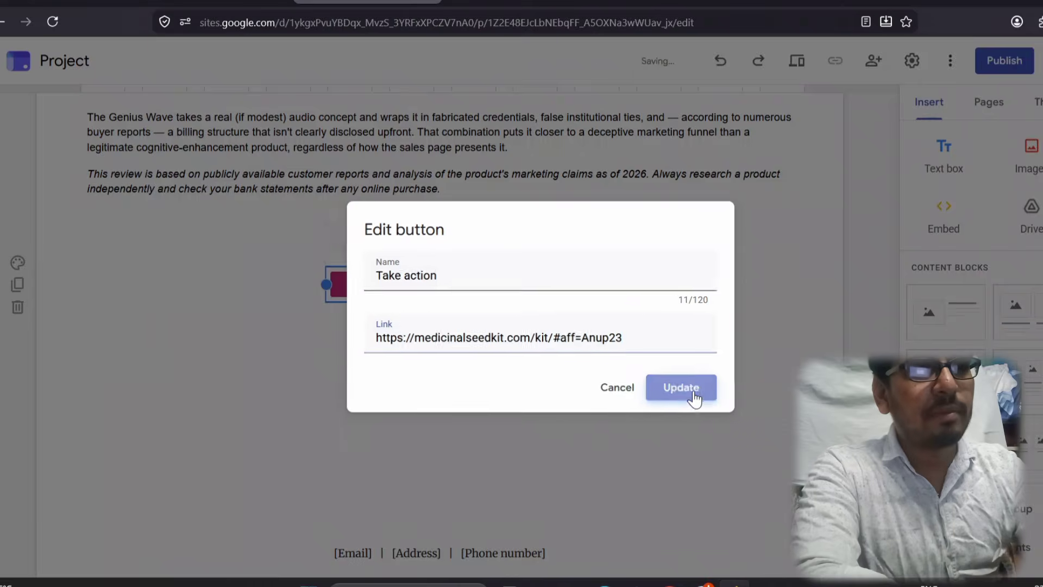
{"action": "left_click", "coordinate": [722, 382]}
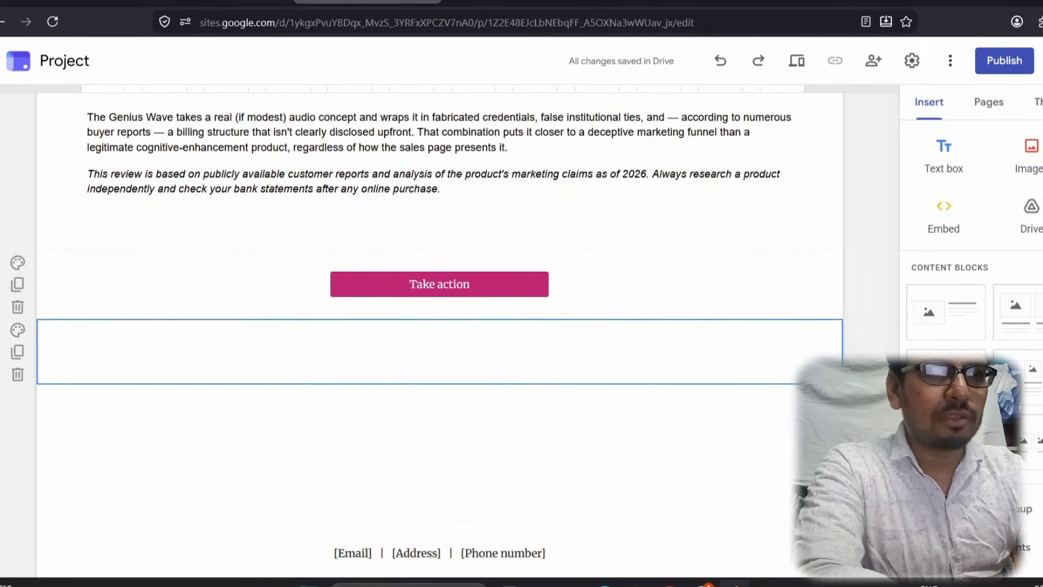
{"action": "scroll", "coordinate": [855, 310], "scroll_direction": "up", "scroll_amount": 15}
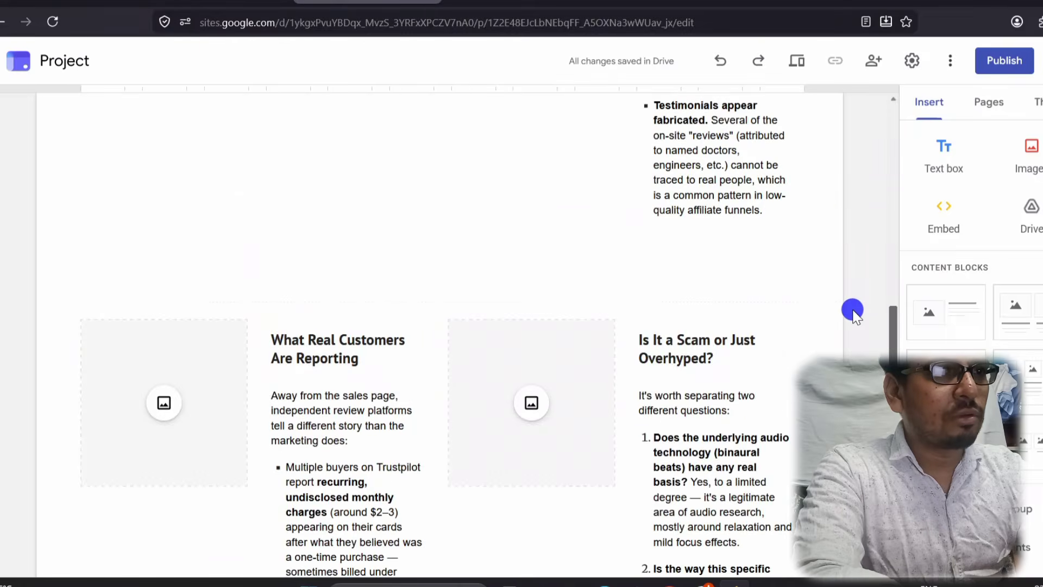
{"action": "scroll", "coordinate": [821, 211], "scroll_direction": "up", "scroll_amount": 3}
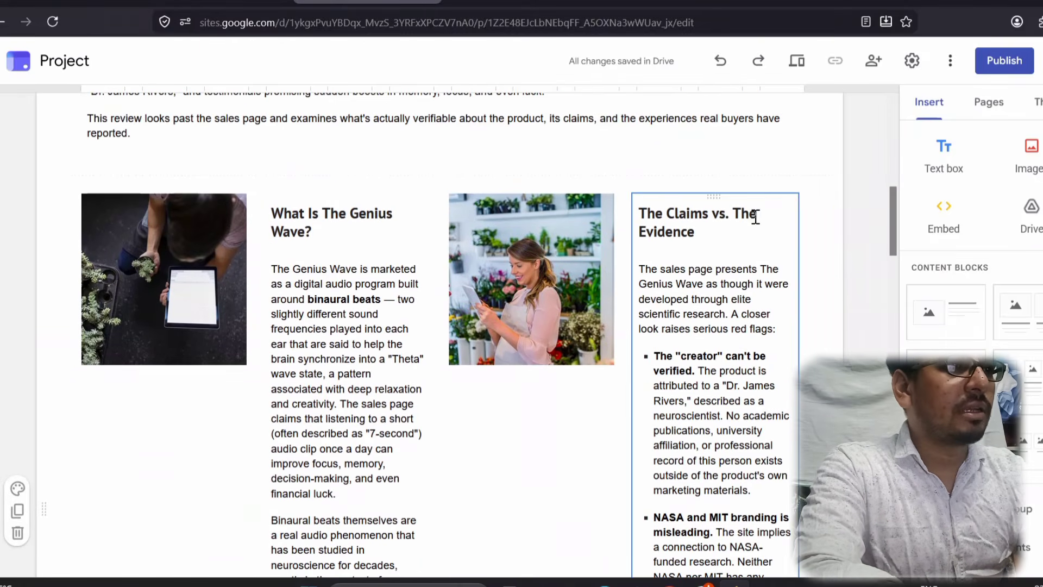
Step: Delete the "7-second" transformation and fabricated-testimonials bullets from "The Claims vs. The Evidence" text, including the leftover empty bullet
{"action": "left_click", "coordinate": [379, 326]}
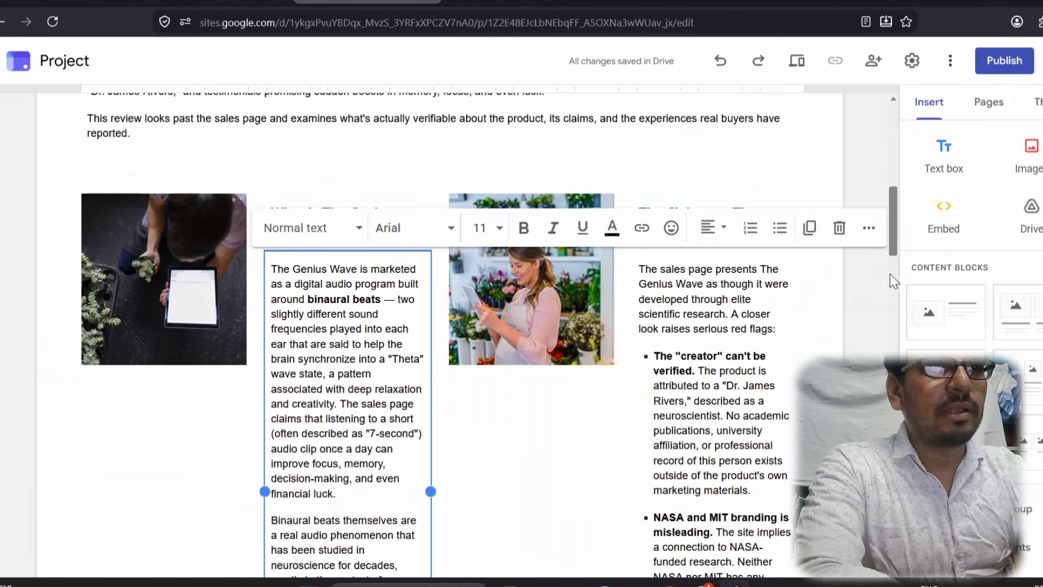
{"action": "left_click_drag", "start_coordinate": [893, 247], "coordinate": [895, 289]}
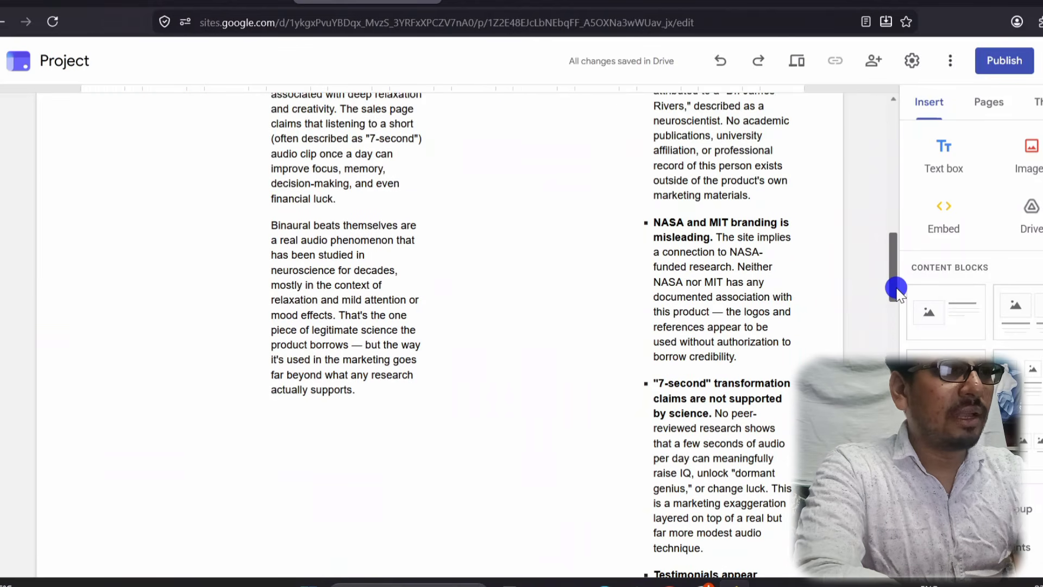
{"action": "left_click", "coordinate": [656, 386]}
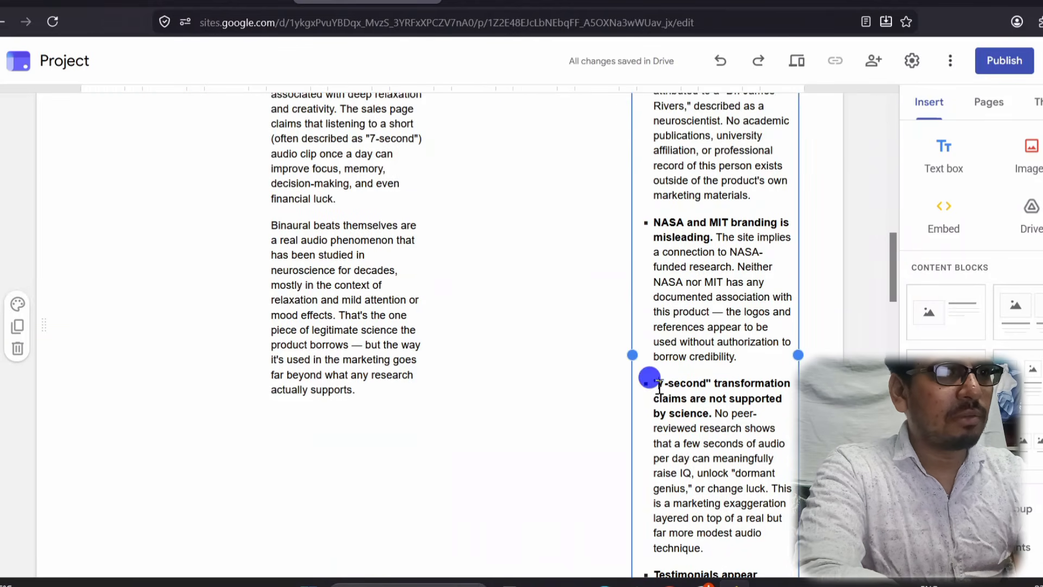
{"action": "left_click_drag", "start_coordinate": [655, 385], "coordinate": [738, 545]}
{"action": "key", "text": "BackSpace"}
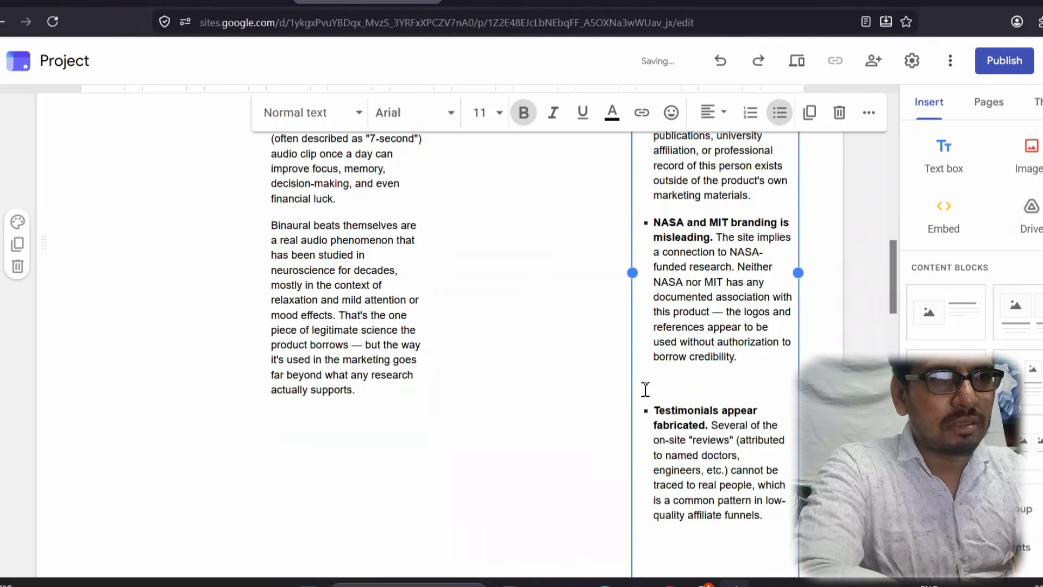
{"action": "left_click_drag", "start_coordinate": [647, 388], "coordinate": [779, 496]}
{"action": "key", "text": "BackSpace"}
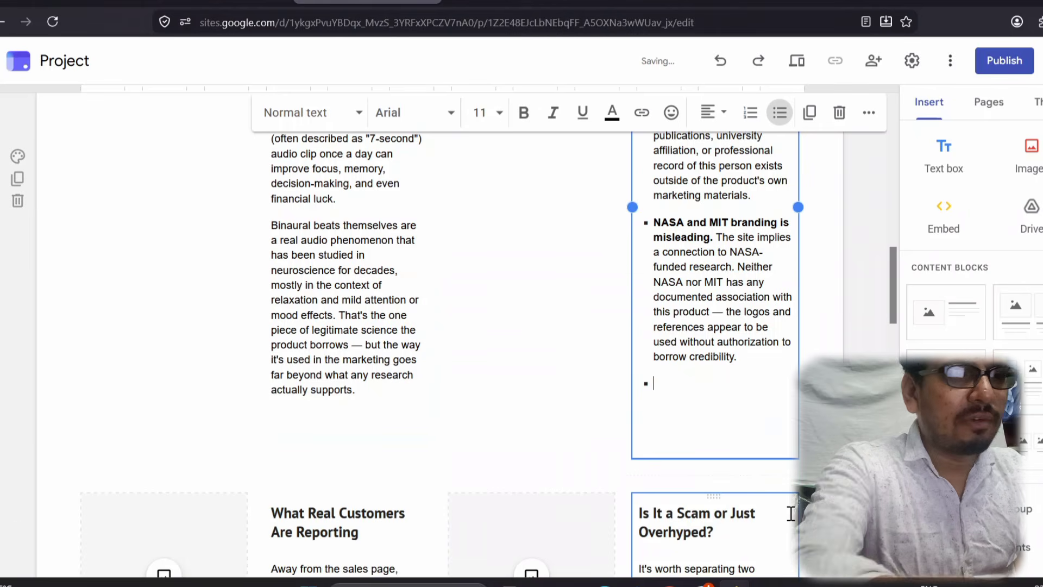
{"action": "key", "text": "BackSpace"}
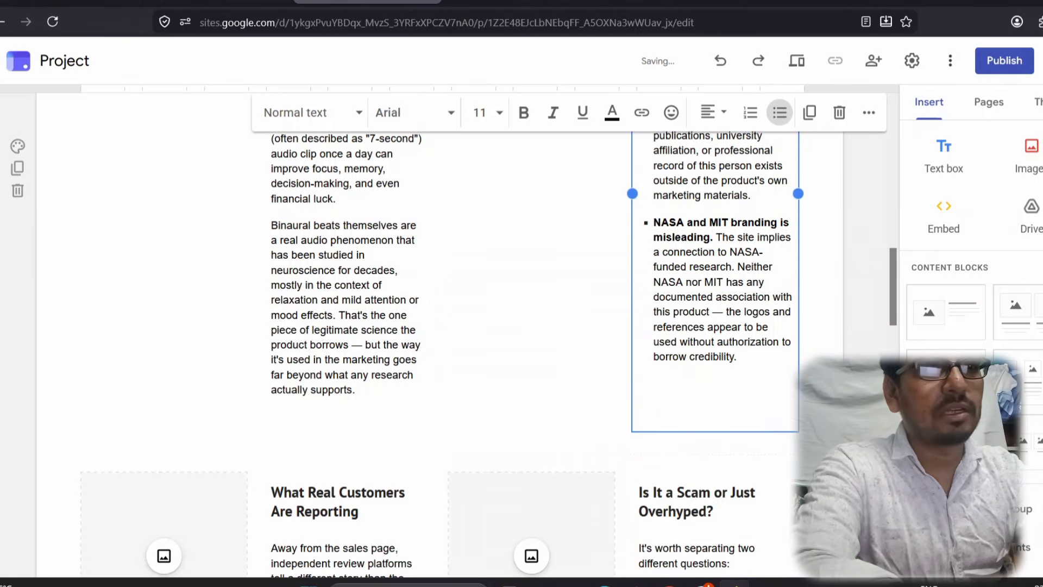
Step: Select and copy the entire body text under the "What Is The Genius Wave?" heading
{"action": "left_click_drag", "start_coordinate": [890, 318], "coordinate": [880, 272]}
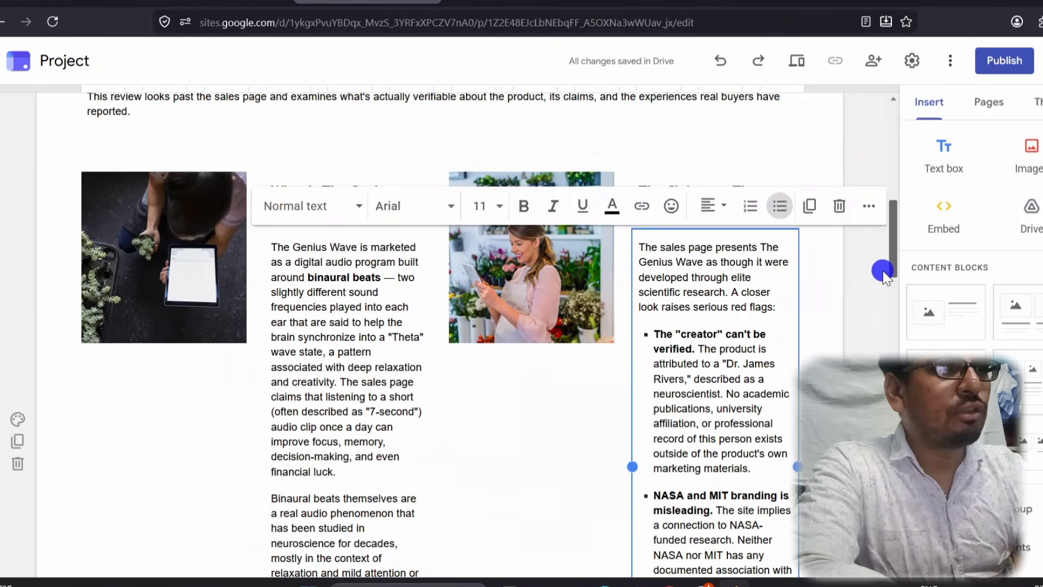
{"action": "left_click", "coordinate": [159, 262]}
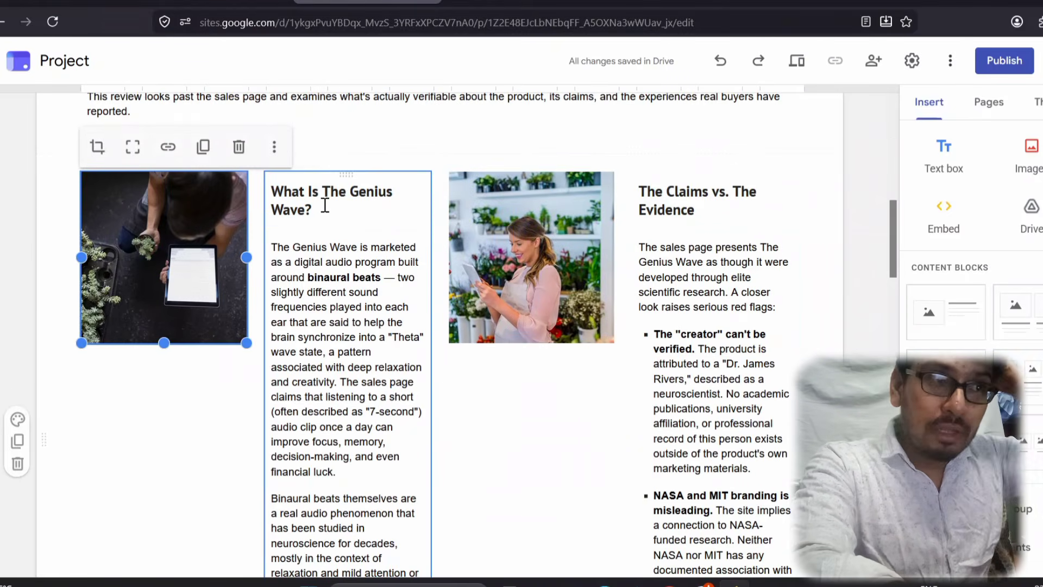
{"action": "left_click", "coordinate": [321, 268]}
{"action": "key", "text": "ctrl+a"}
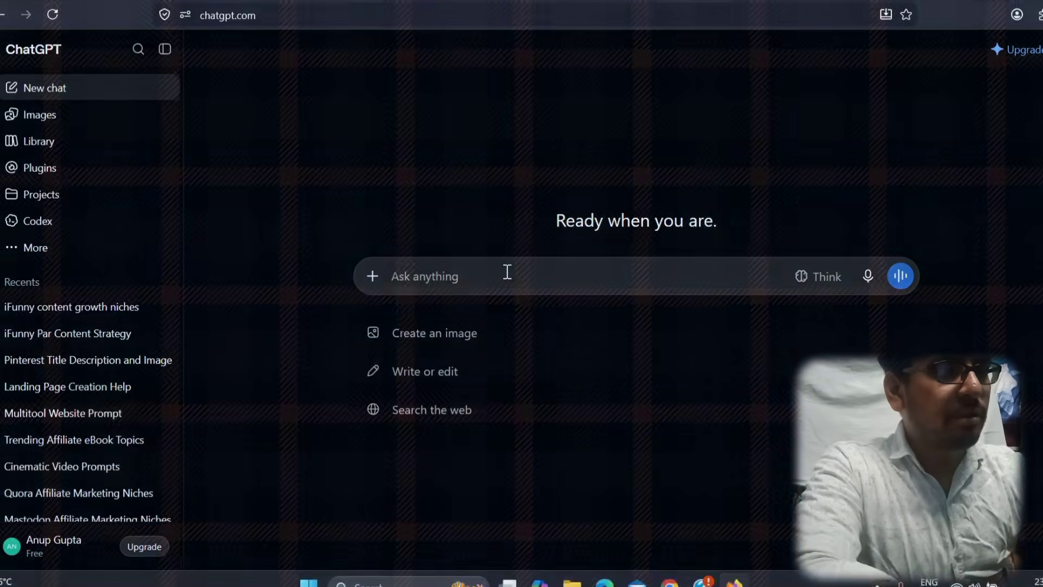
Step: Switch to ChatGPT and submit the copied text with the request "iske hisab se image bana"
{"action": "left_click", "coordinate": [507, 272]}
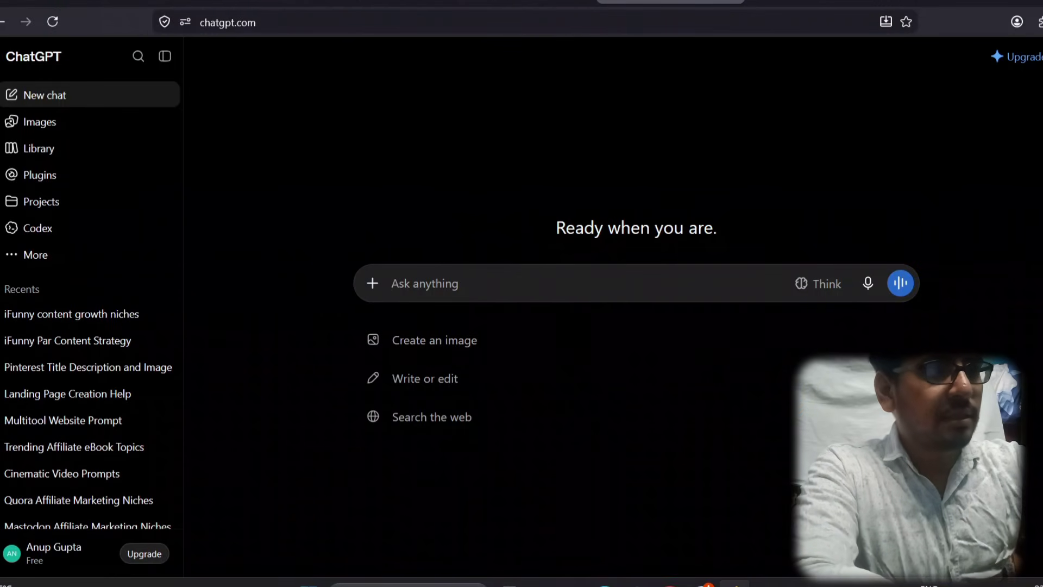
{"action": "key", "text": "ctrl+v"}
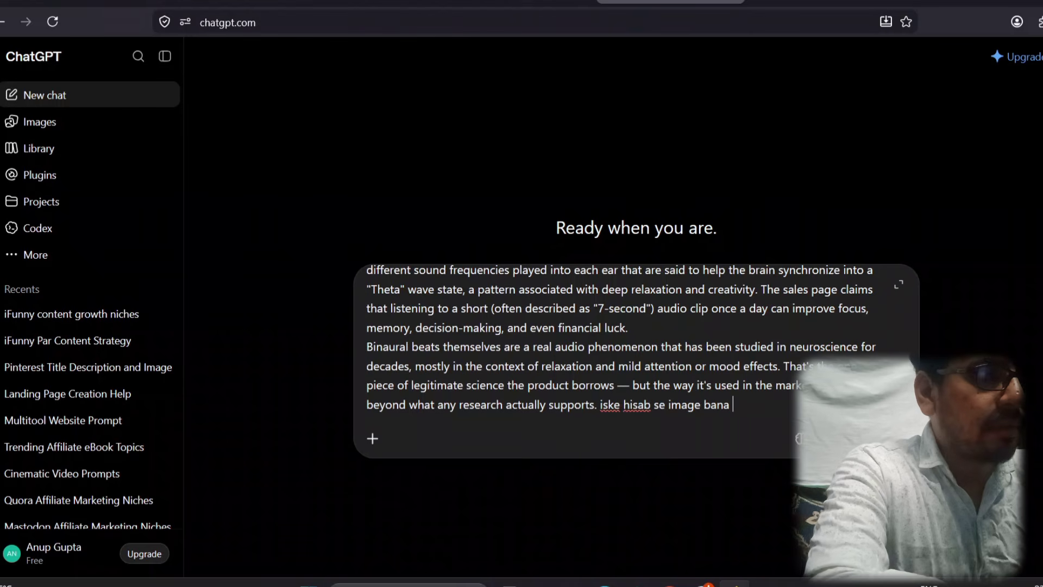
{"action": "key", "text": "Return"}
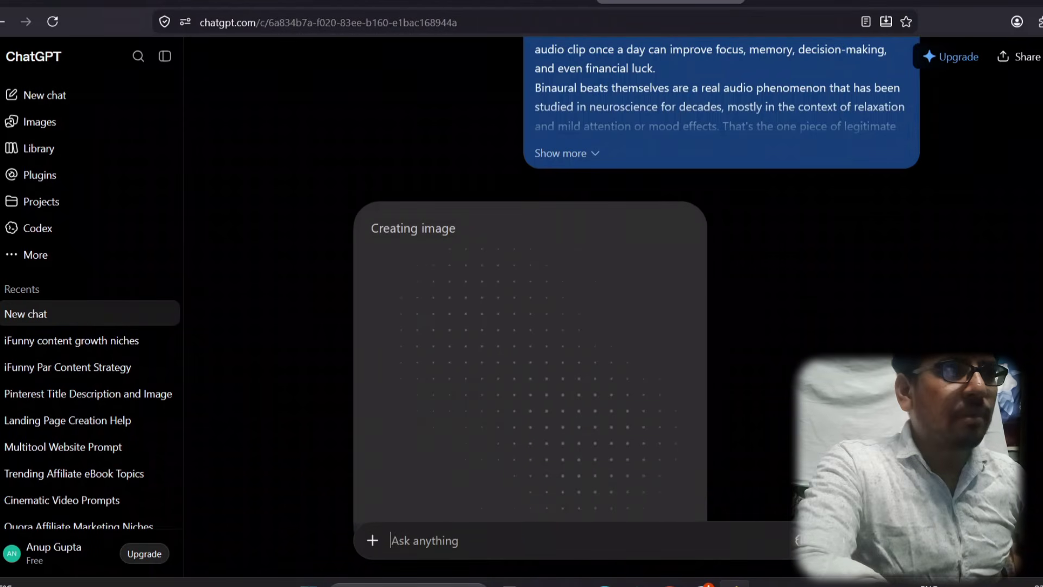
Step: Return to Google Sites and review the page's text and image sections down to the "Take action" button, checking on the image generation in between
{"action": "left_click", "coordinate": [367, 2]}
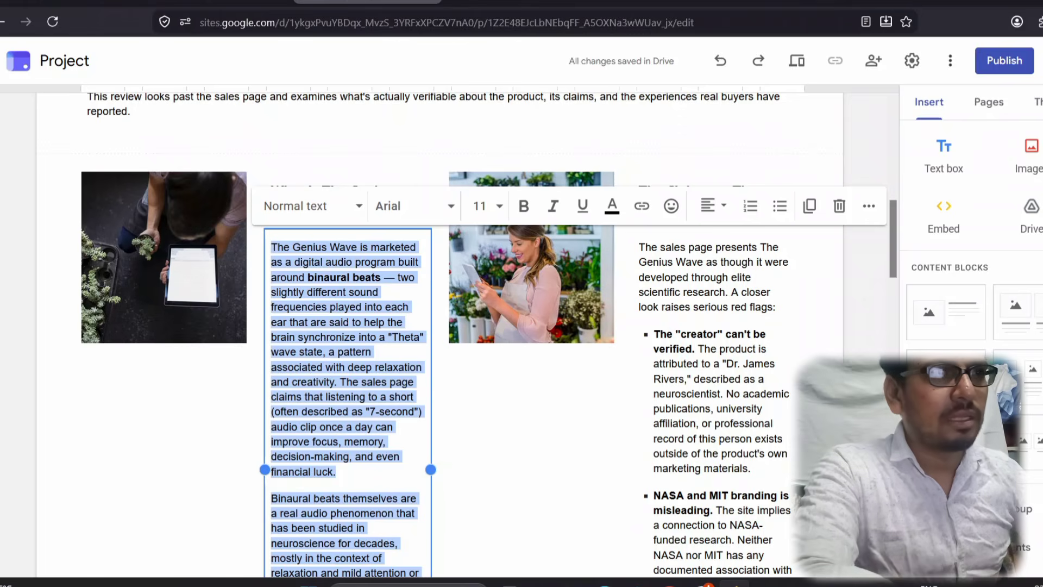
{"action": "left_click", "coordinate": [671, 2]}
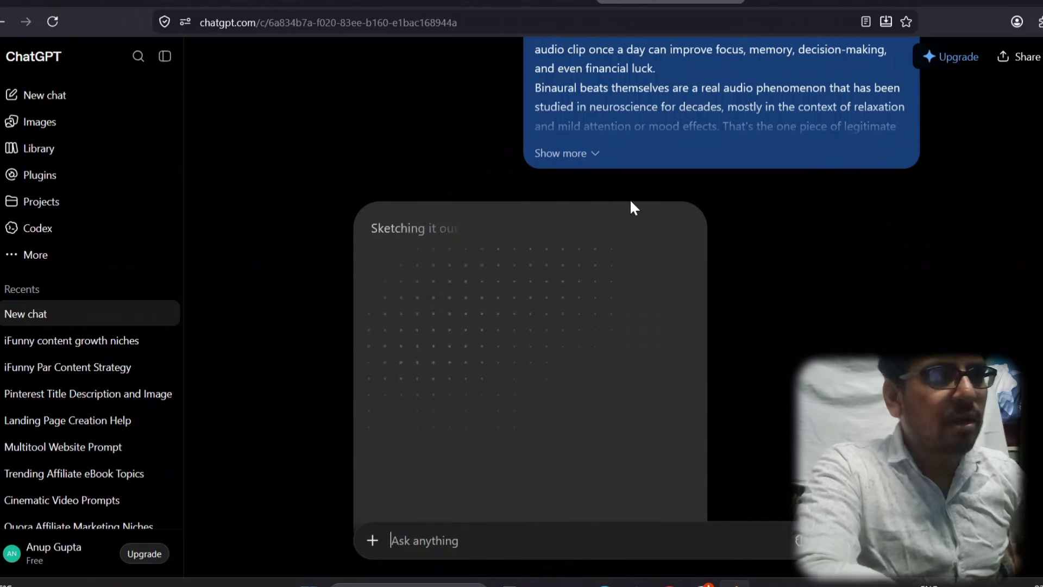
{"action": "left_click", "coordinate": [368, 1]}
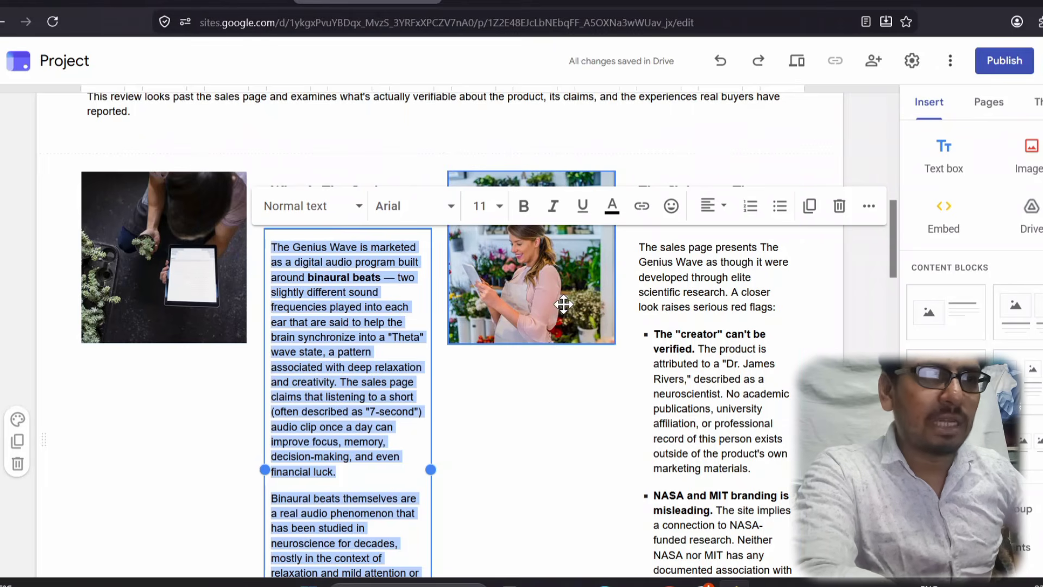
{"action": "scroll", "coordinate": [558, 384], "scroll_direction": "down", "scroll_amount": 10}
{"action": "scroll", "coordinate": [561, 385], "scroll_direction": "down", "scroll_amount": 10}
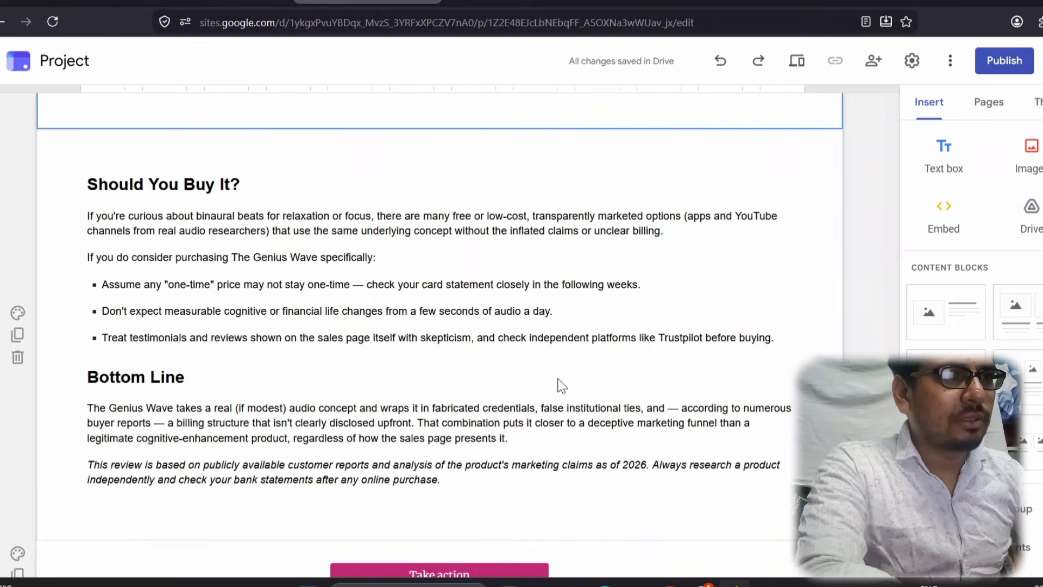
{"action": "scroll", "coordinate": [561, 385], "scroll_direction": "up", "scroll_amount": 15}
{"action": "scroll", "coordinate": [560, 385], "scroll_direction": "down", "scroll_amount": 15}
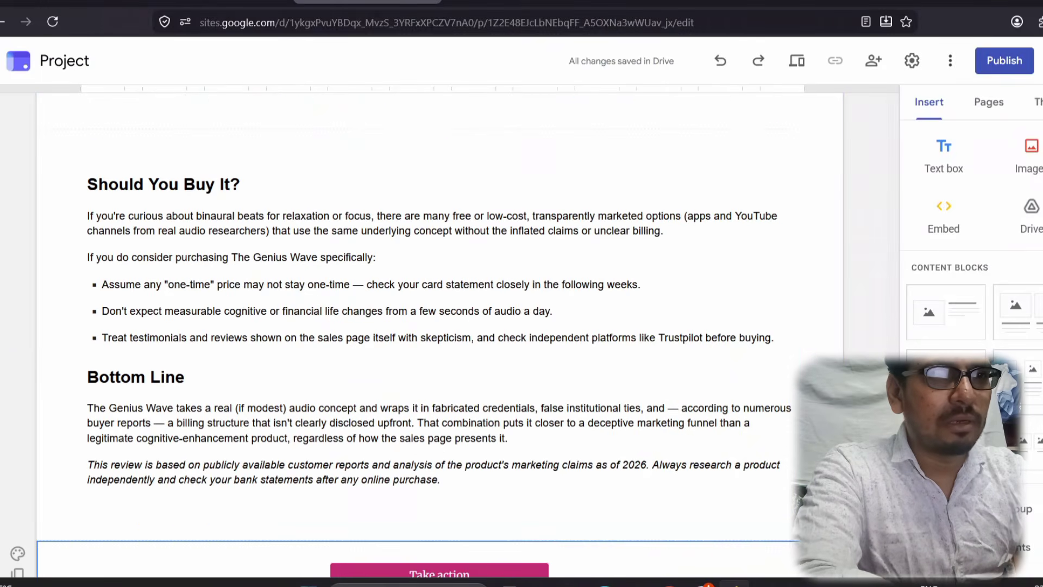
{"action": "scroll", "coordinate": [854, 341], "scroll_direction": "up", "scroll_amount": 15}
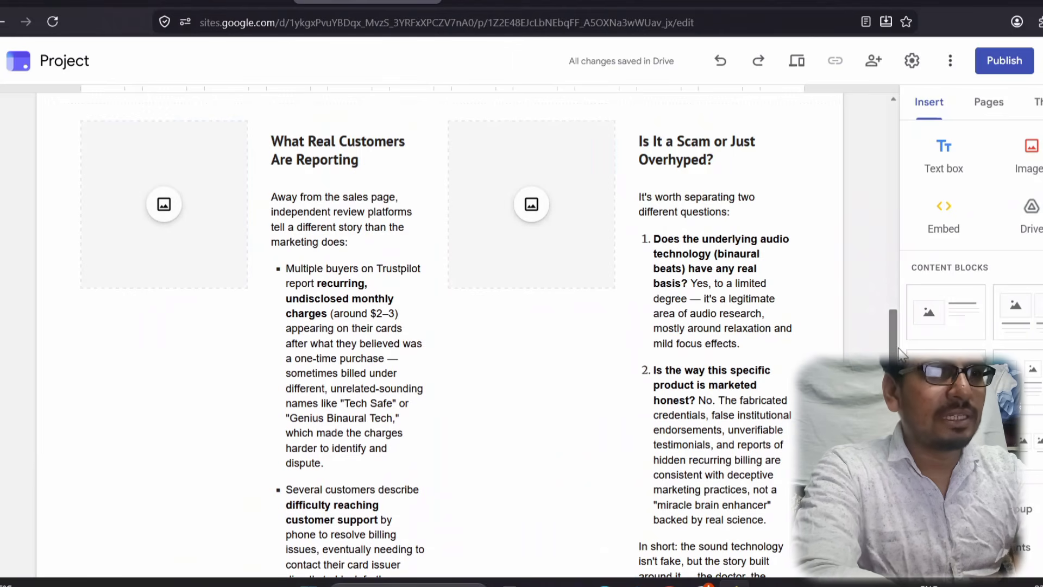
{"action": "left_click_drag", "start_coordinate": [898, 347], "coordinate": [885, 222]}
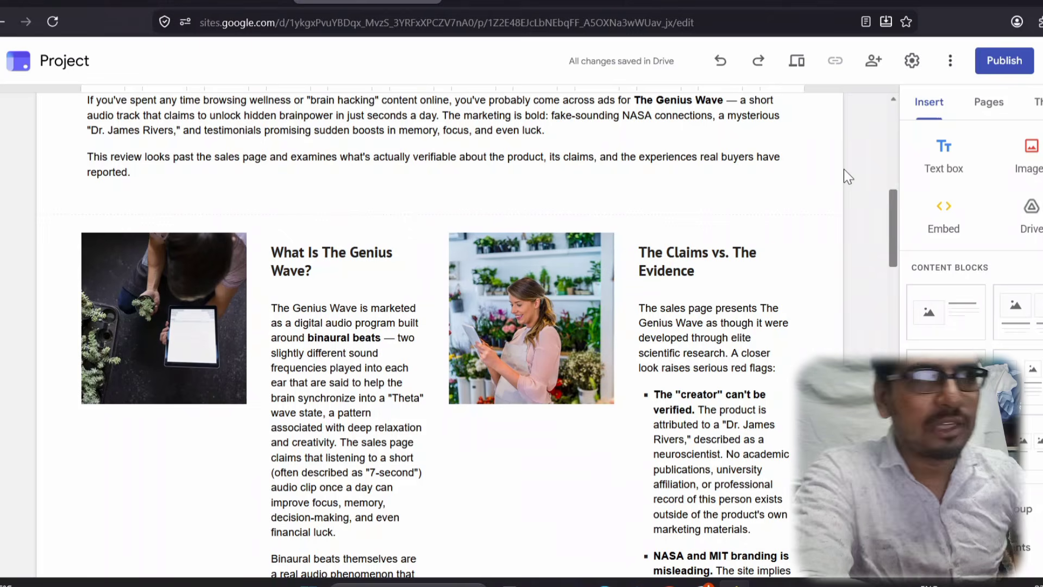
Step: Switch to ChatGPT, download the generated Genius Wave infographic and close its sharing dialog
{"action": "left_click", "coordinate": [657, 5]}
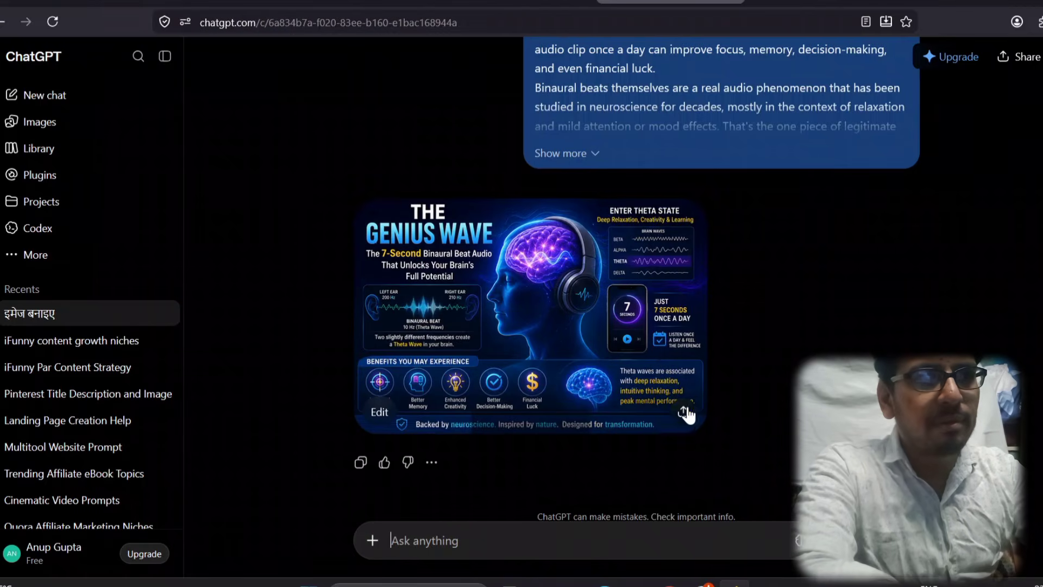
{"action": "left_click", "coordinate": [685, 411]}
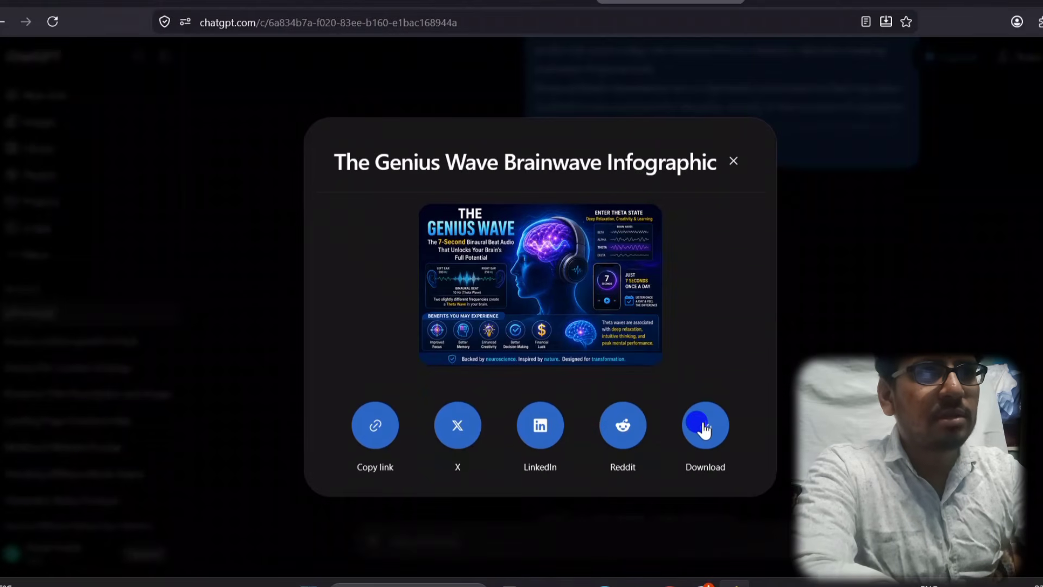
{"action": "left_click", "coordinate": [704, 428]}
{"action": "left_click", "coordinate": [732, 157]}
{"action": "left_click", "coordinate": [733, 161]}
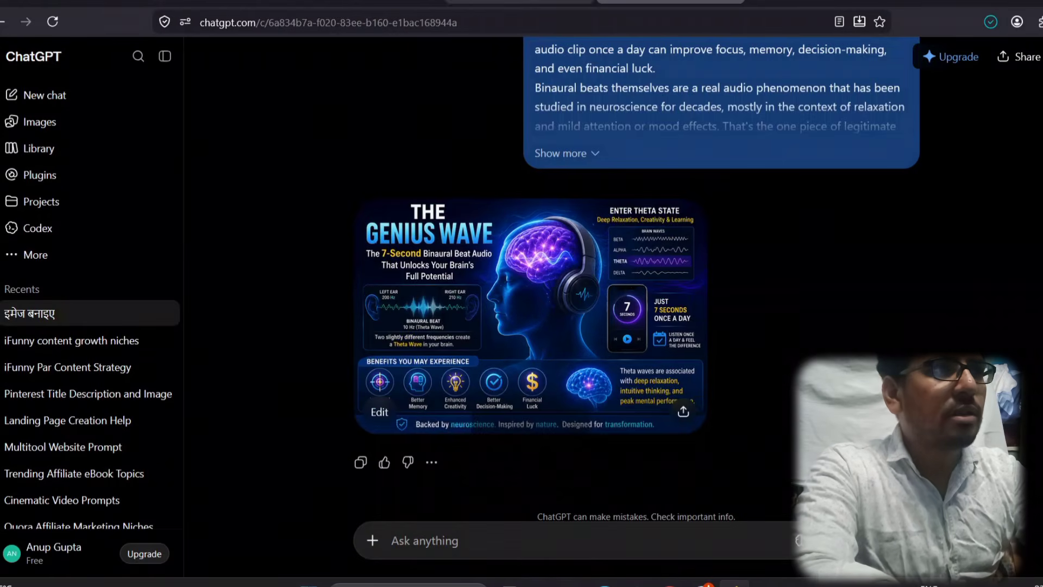
Step: Return to Google Sites and try to delete the image beside "What Is The Genius Wave?"
{"action": "left_click", "coordinate": [368, 1]}
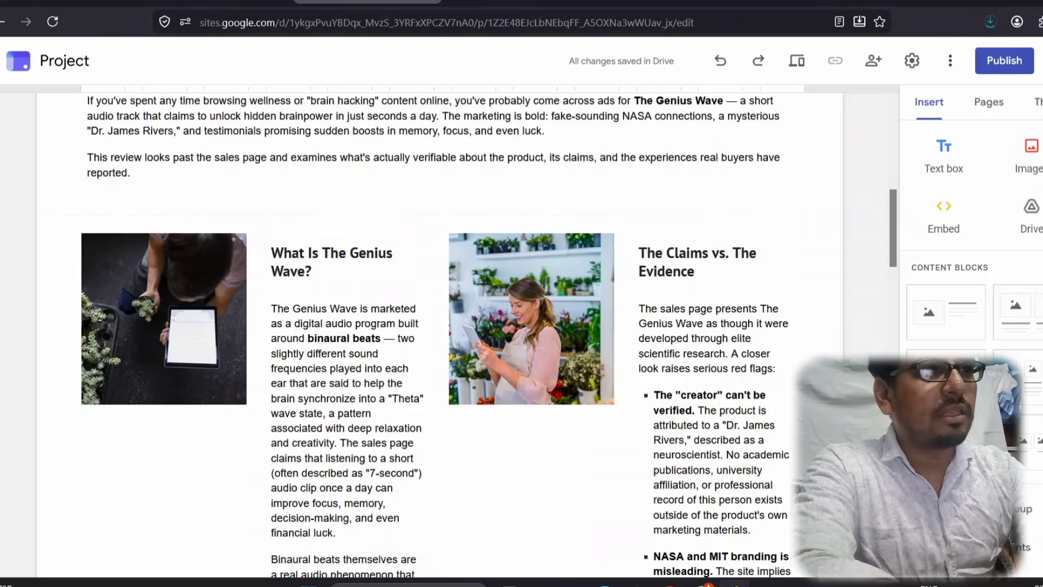
{"action": "left_click", "coordinate": [159, 314]}
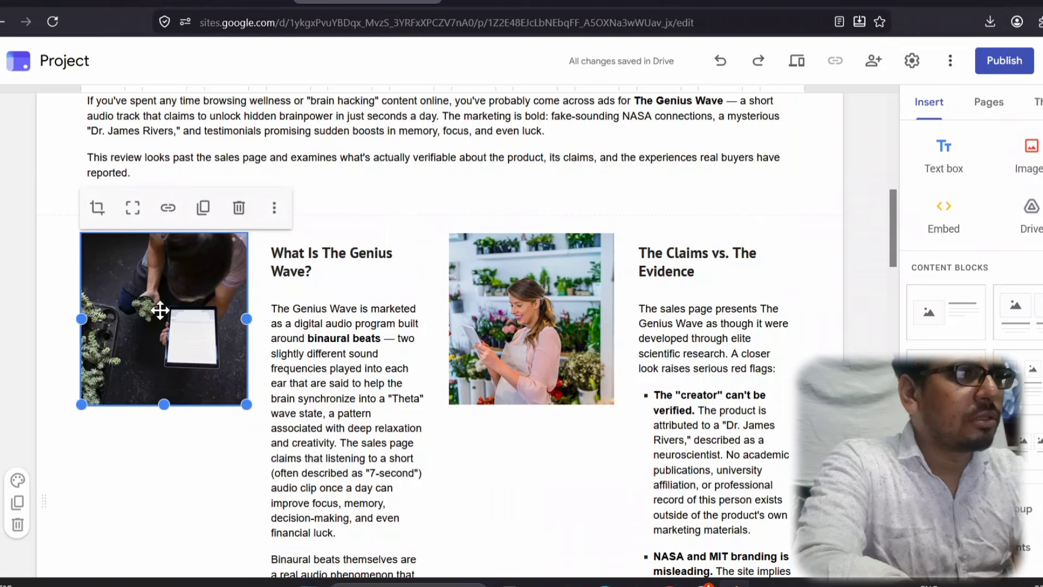
{"action": "left_click", "coordinate": [237, 212]}
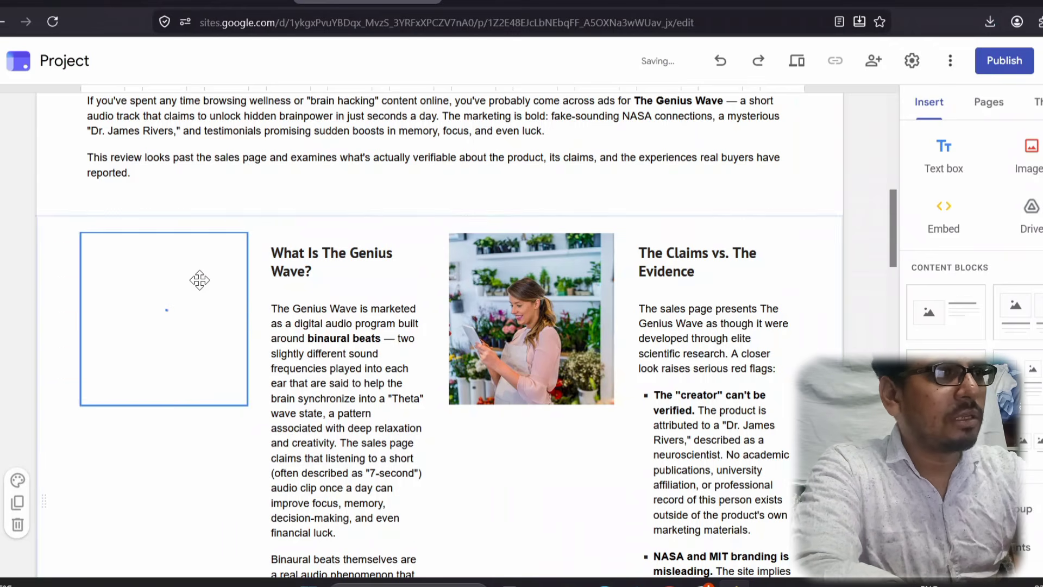
Step: Replace the image beside "What Is The Genius Wave?" by uploading "ChatGPT Image Aug 17, 2026, 11_28_23 PM" from Downloads
{"action": "left_click", "coordinate": [168, 301]}
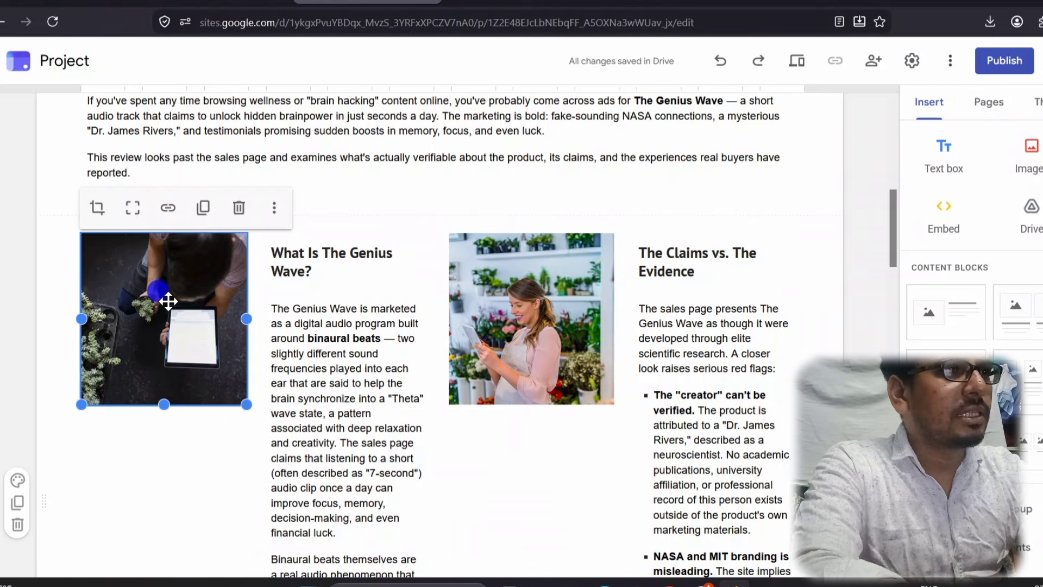
{"action": "left_click", "coordinate": [273, 208]}
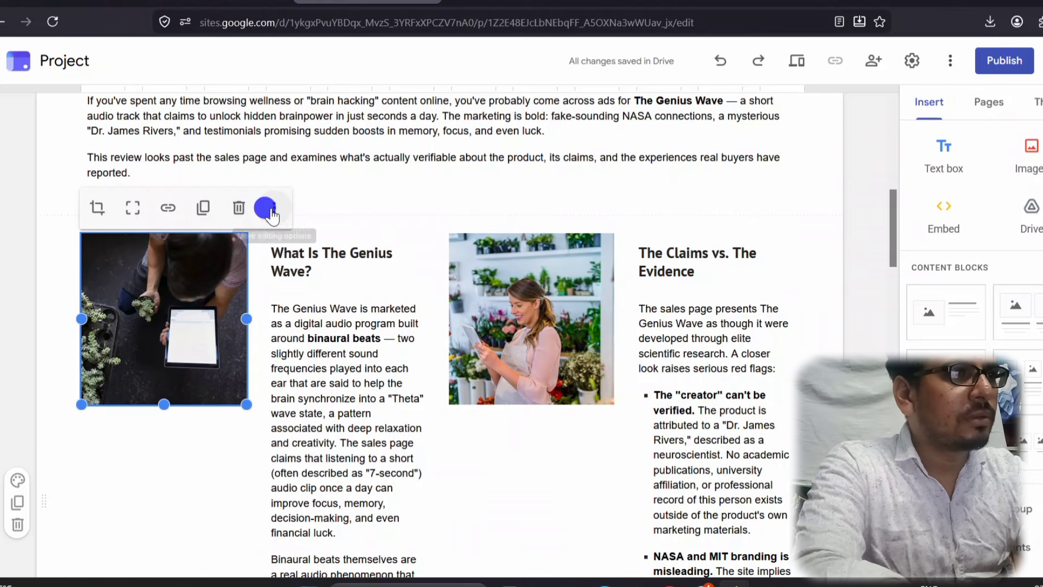
{"action": "left_click", "coordinate": [303, 248]}
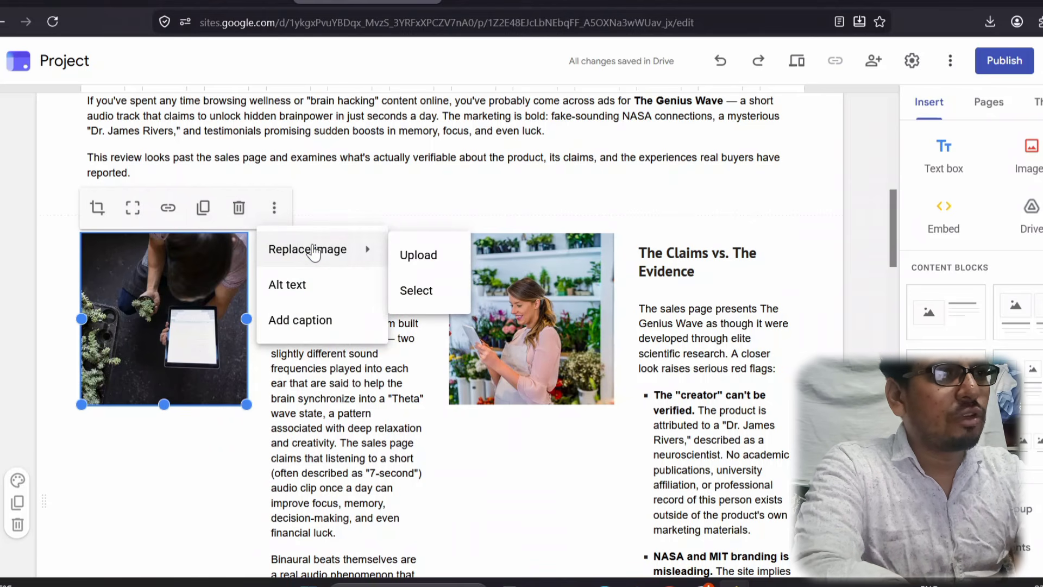
{"action": "left_click", "coordinate": [395, 254]}
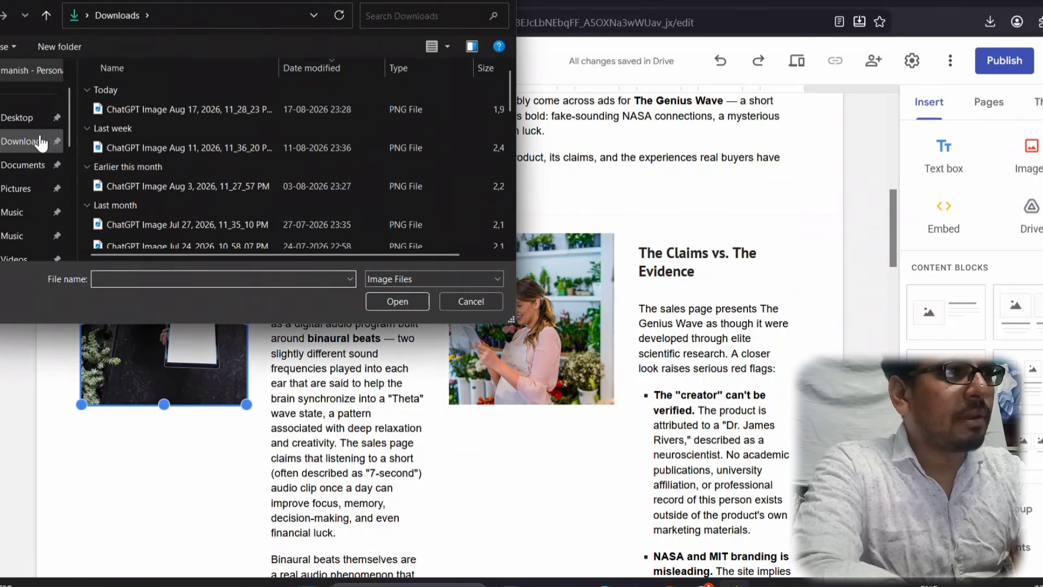
{"action": "left_click", "coordinate": [35, 137]}
{"action": "left_click", "coordinate": [168, 109]}
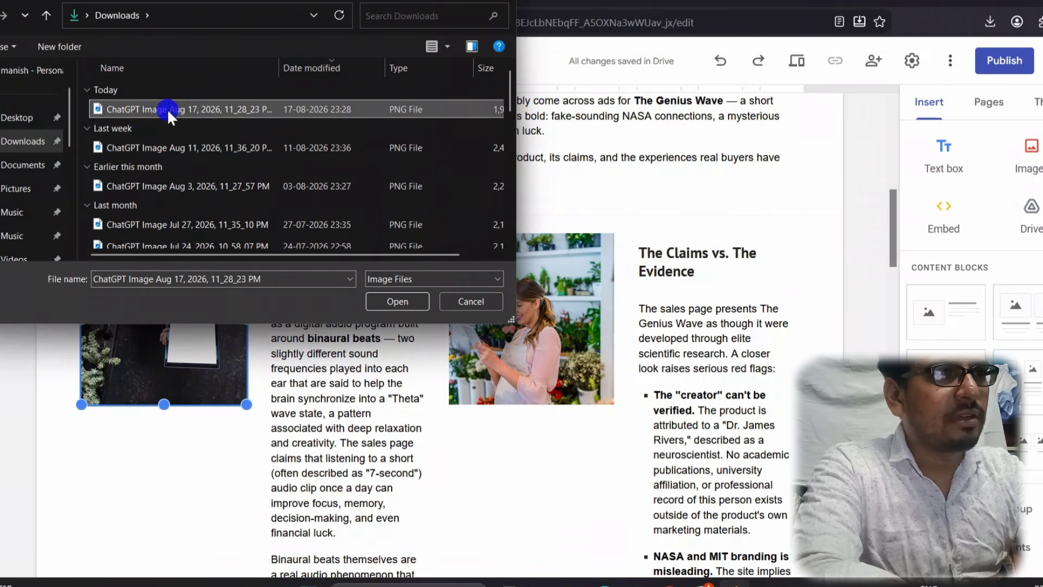
{"action": "left_click", "coordinate": [382, 298]}
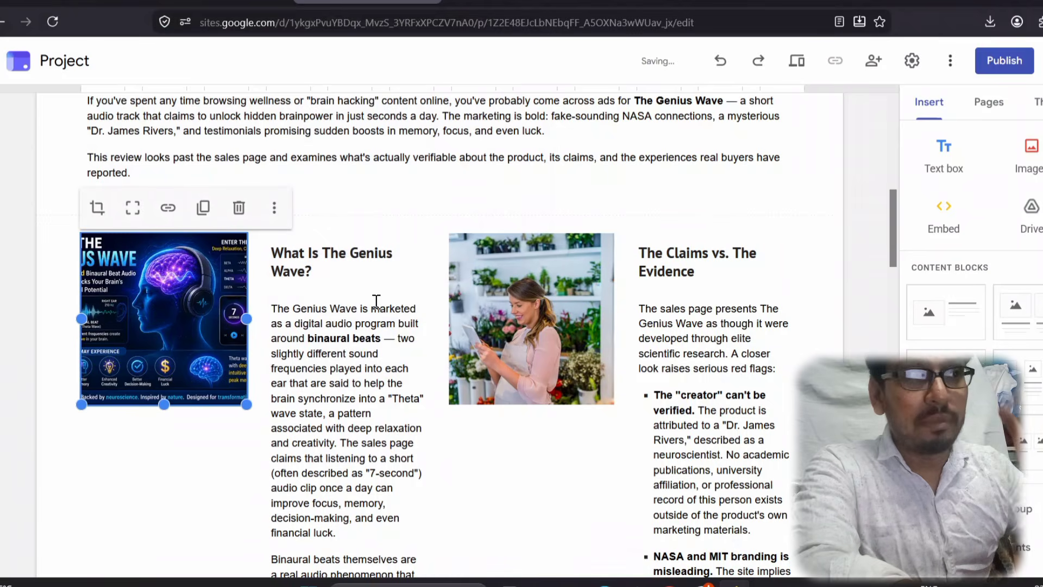
Step: Make the Genius Wave infographic taller by extending its lower edge, keeping its column width
{"action": "left_click_drag", "start_coordinate": [166, 405], "coordinate": [165, 449]}
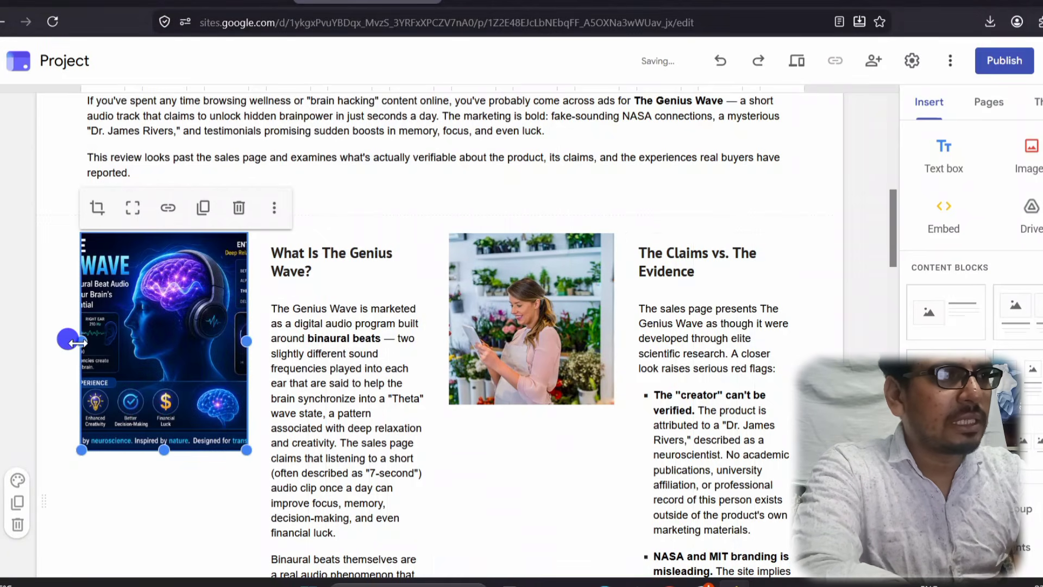
{"action": "mouse_move", "coordinate": [77, 342]}
{"action": "left_mouse_down"}
{"action": "mouse_move", "coordinate": [44, 347]}
{"action": "mouse_move", "coordinate": [81, 342]}
{"action": "left_mouse_up"}
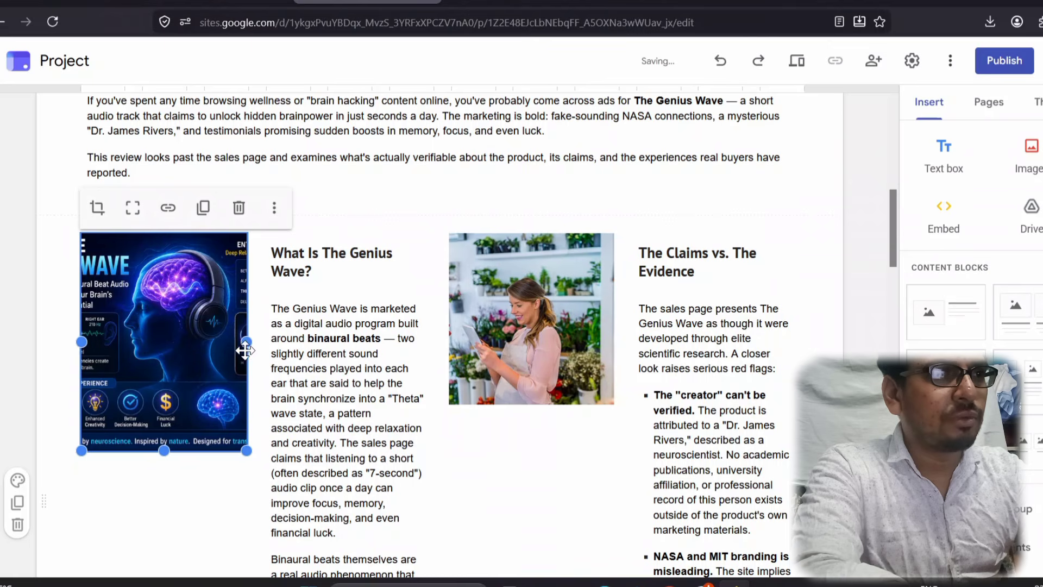
{"action": "mouse_move", "coordinate": [245, 350]}
{"action": "left_mouse_down"}
{"action": "mouse_move", "coordinate": [244, 338]}
{"action": "mouse_move", "coordinate": [256, 337]}
{"action": "mouse_move", "coordinate": [245, 340]}
{"action": "left_mouse_up"}
{"action": "left_click", "coordinate": [523, 339]}
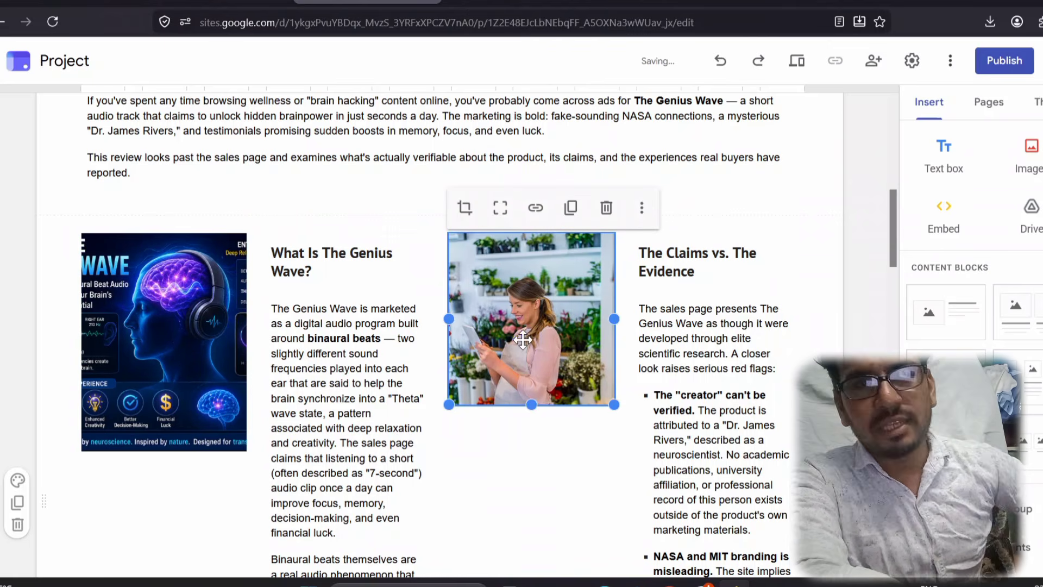
{"action": "left_click", "coordinate": [534, 509]}
{"action": "scroll", "coordinate": [533, 509], "scroll_direction": "down", "scroll_amount": 15}
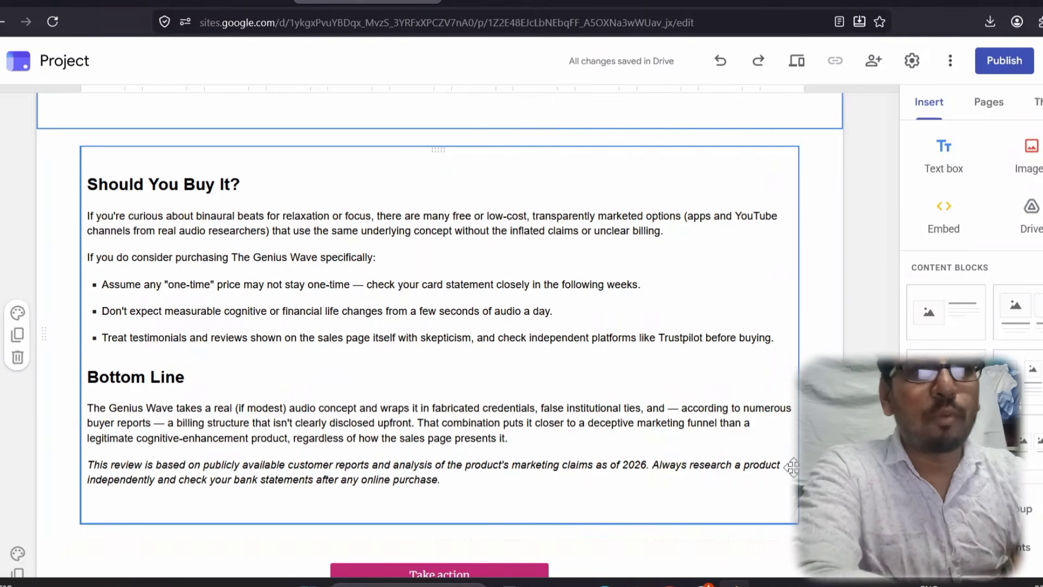
Step: Start publishing the site to the web and try the web address "the-genius-wave"
{"action": "left_click_drag", "start_coordinate": [892, 440], "coordinate": [826, 150]}
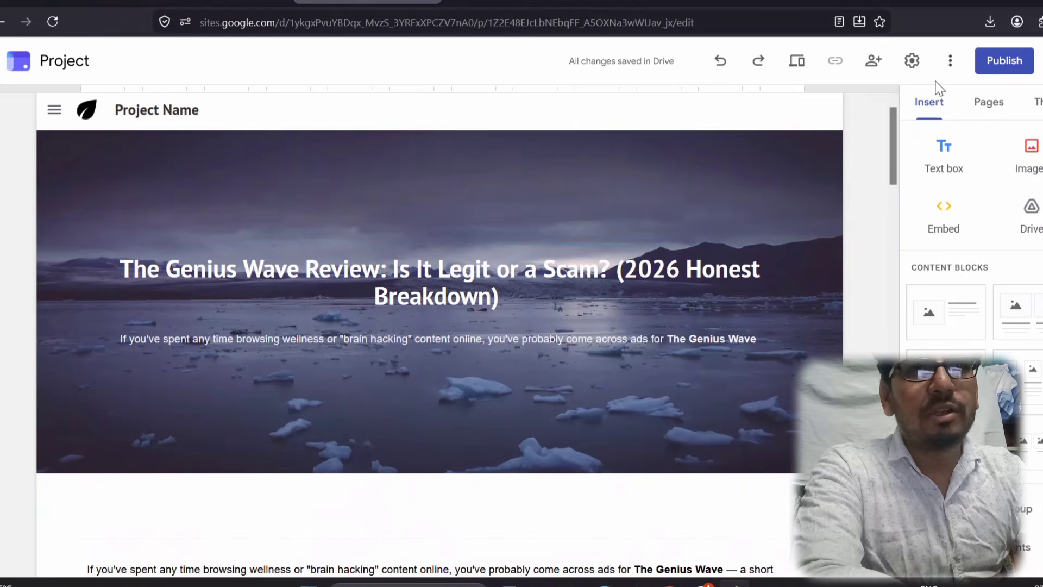
{"action": "left_click", "coordinate": [999, 62]}
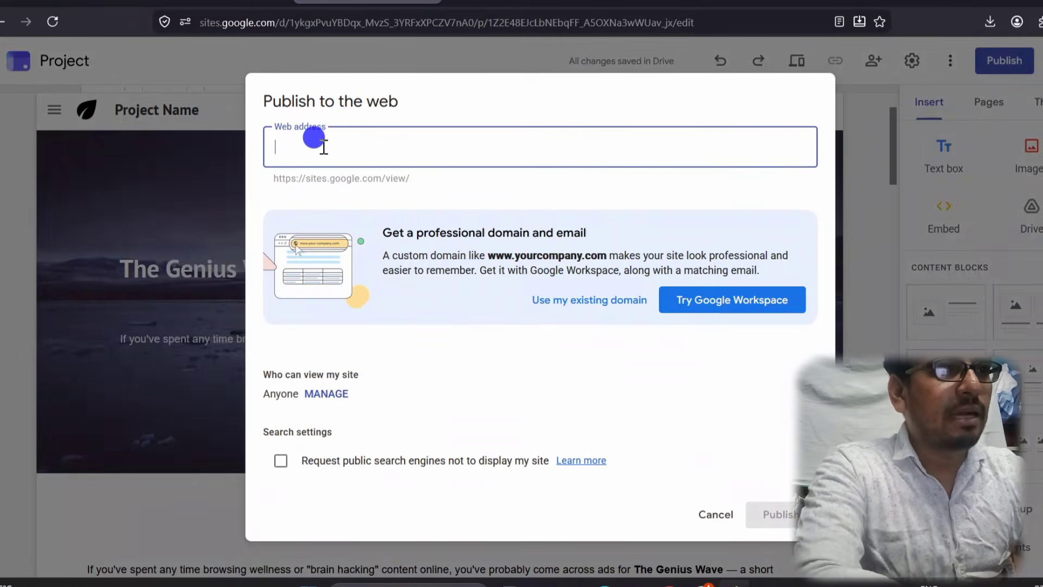
{"action": "type", "text": "the-ge"}
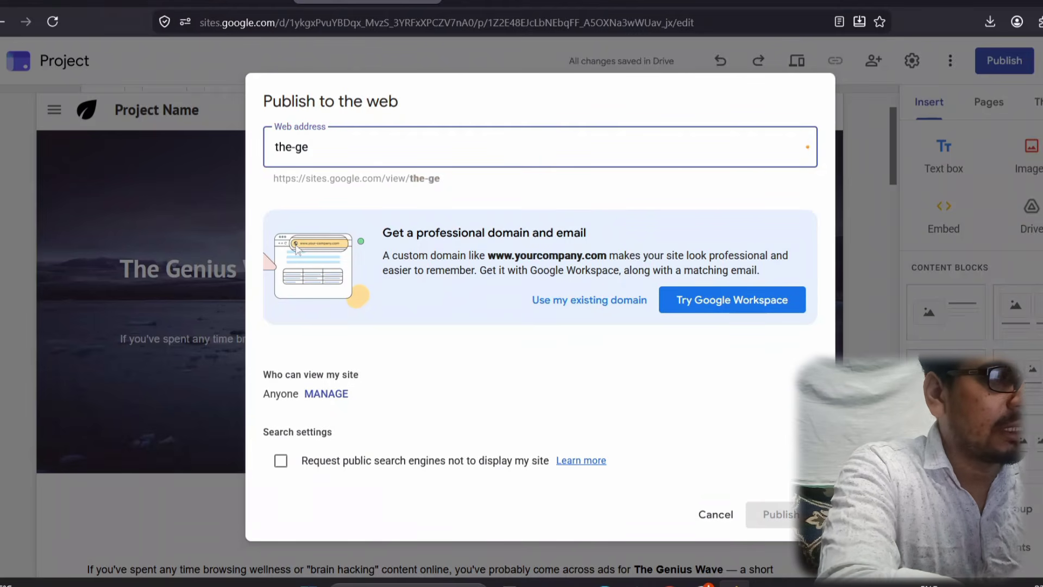
{"action": "type", "text": "nius-wa"}
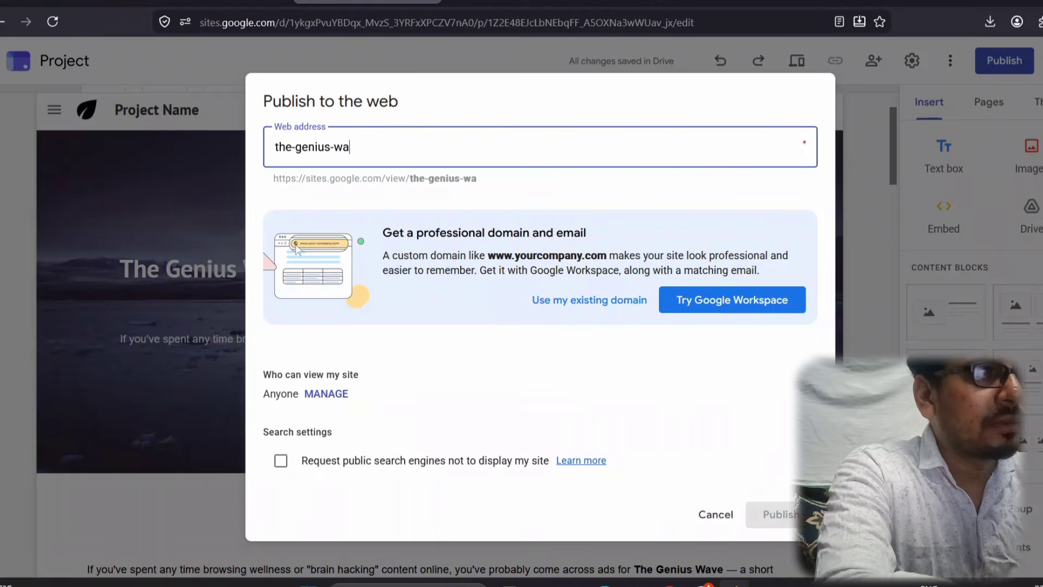
{"action": "type", "text": "ve"}
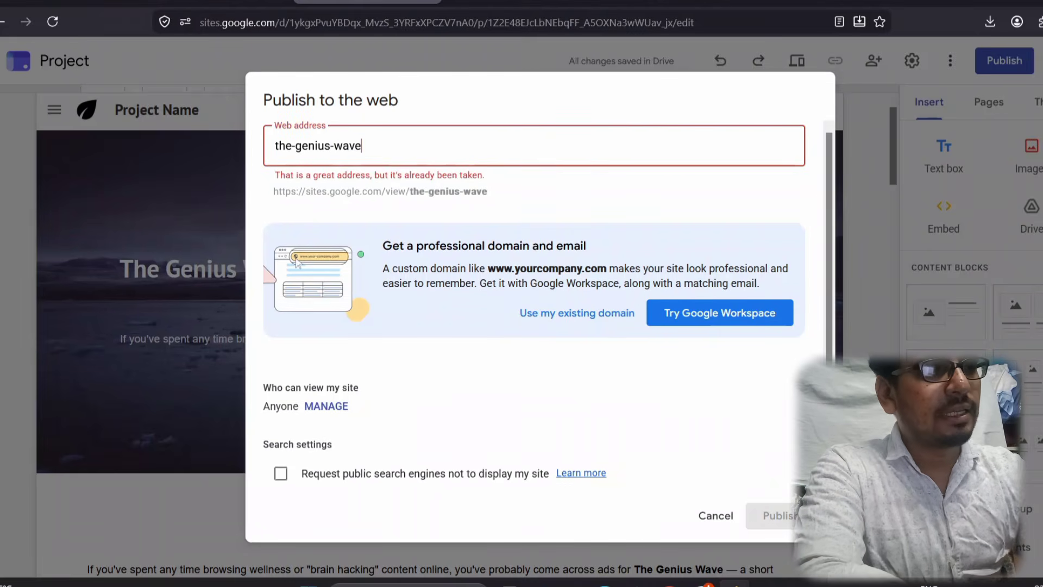
Step: Try the alternative web addresses "the-genius-wave2", "the-genius-wave-reviews", "the-genius-wave-review" and "the-genius-wave-reviewss"
{"action": "type", "text": "2"}
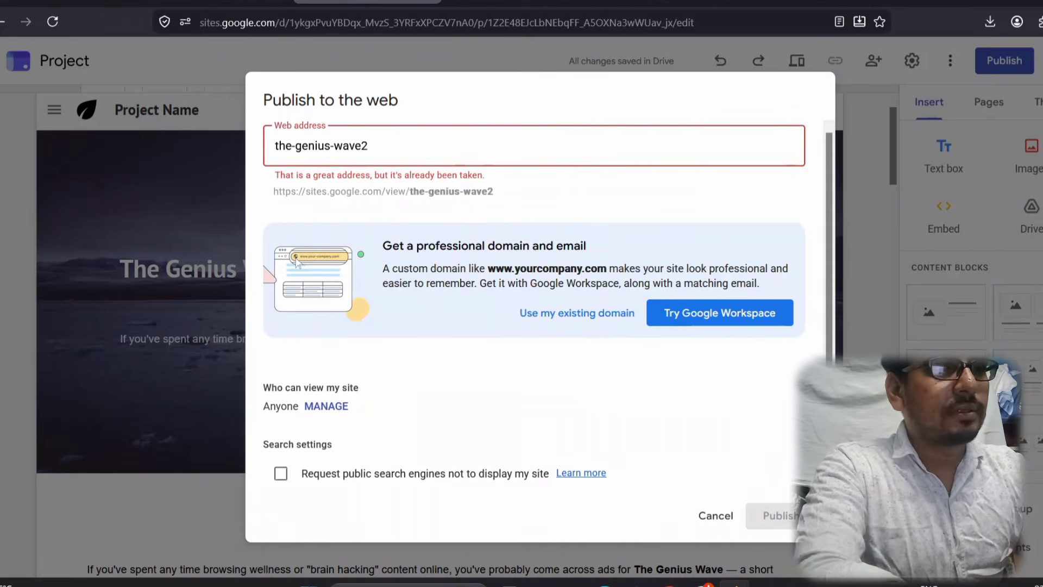
{"action": "key", "text": "BackSpace"}
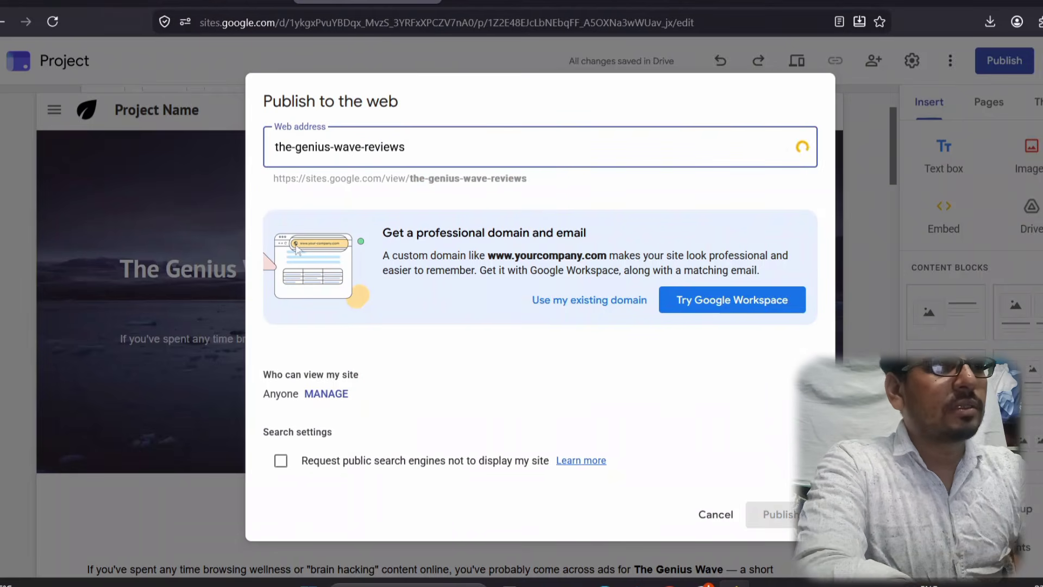
{"action": "key", "text": "BackSpace"}
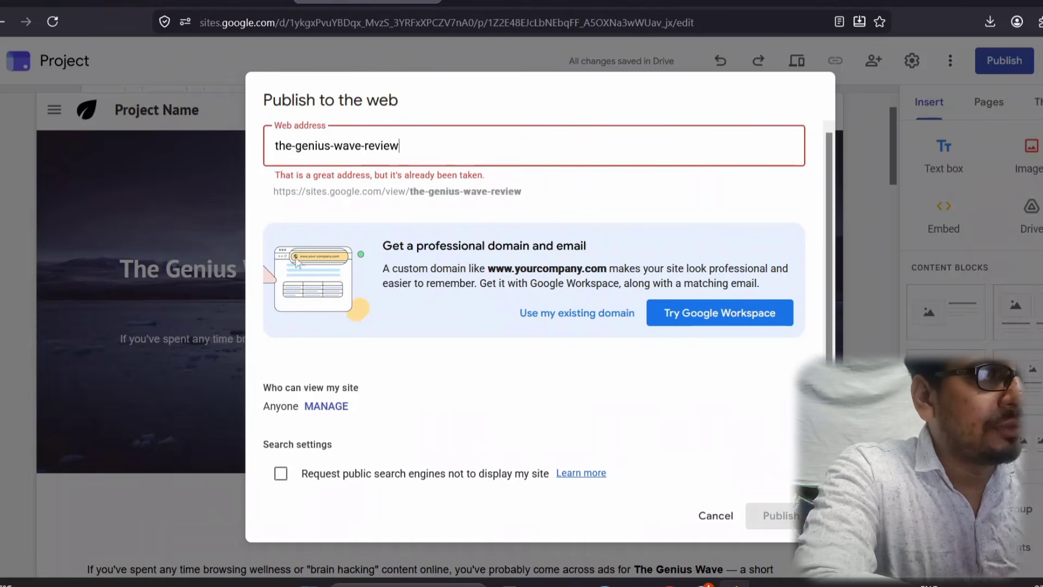
{"action": "type", "text": "ss"}
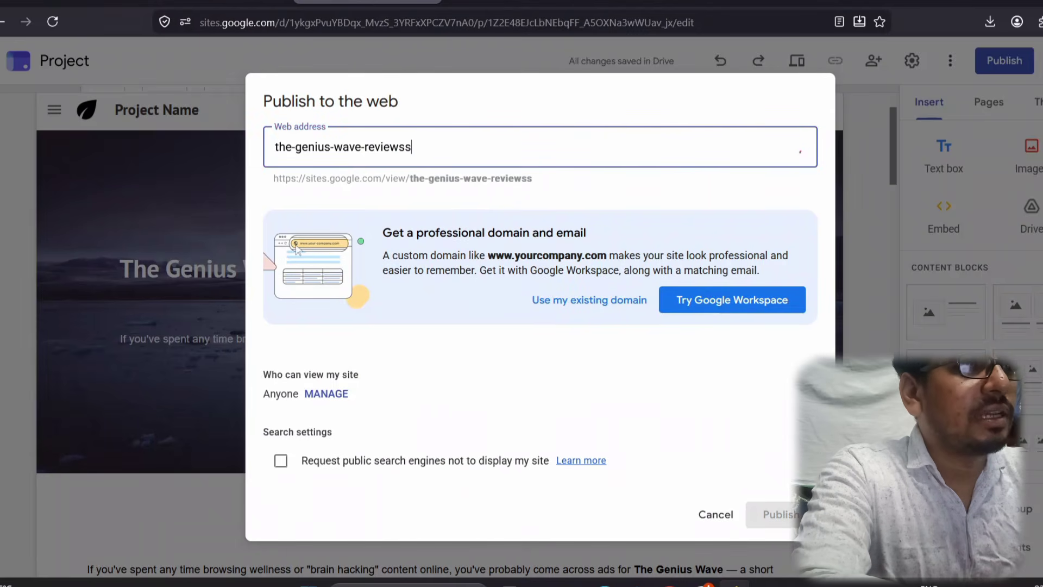
Step: Set the web address to "the-genius-wave-reviwe" and publish the site
{"action": "key", "text": "BackSpace"}
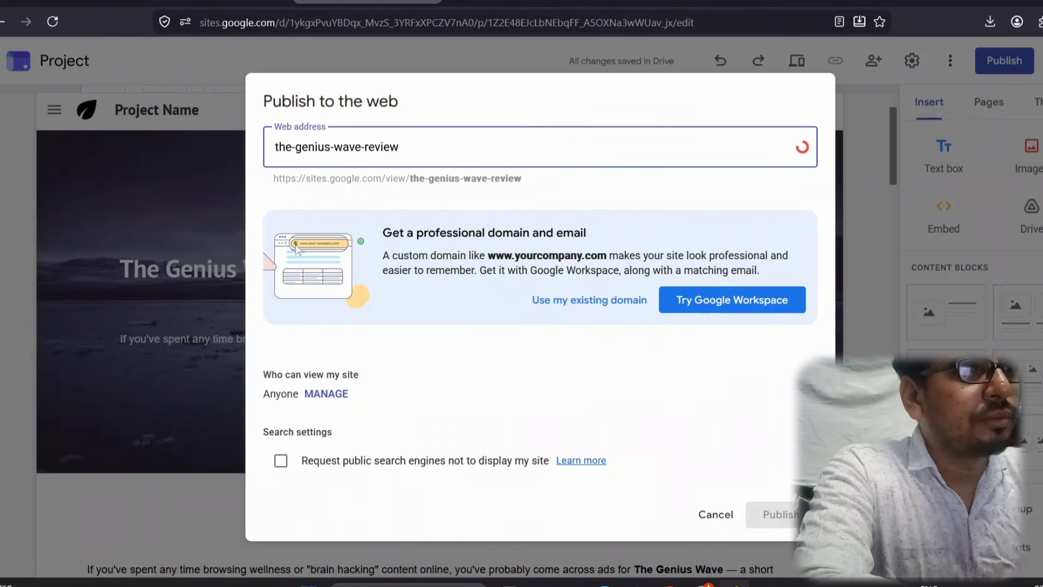
{"action": "key", "text": "BackSpace"}
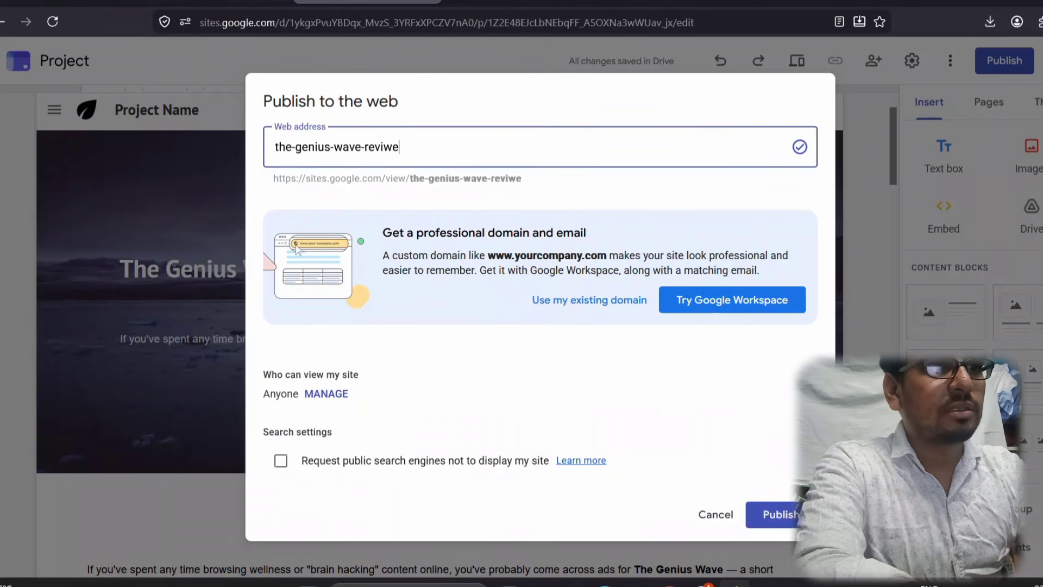
{"action": "left_click", "coordinate": [794, 516]}
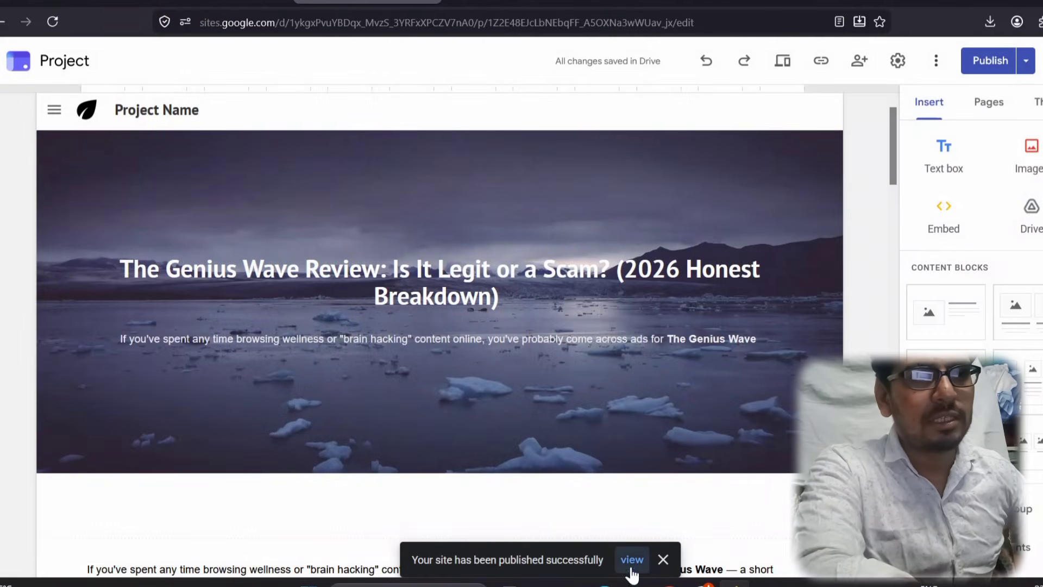
Step: View the published site and look over the review page from the banner down to the "Take action" button
{"action": "left_click", "coordinate": [632, 559]}
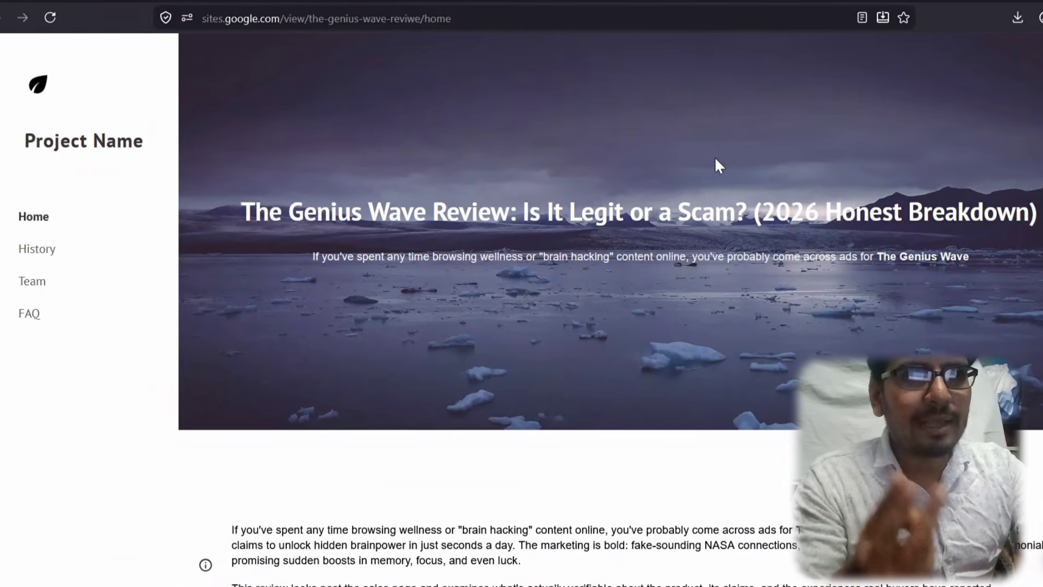
{"action": "left_click", "coordinate": [695, 167]}
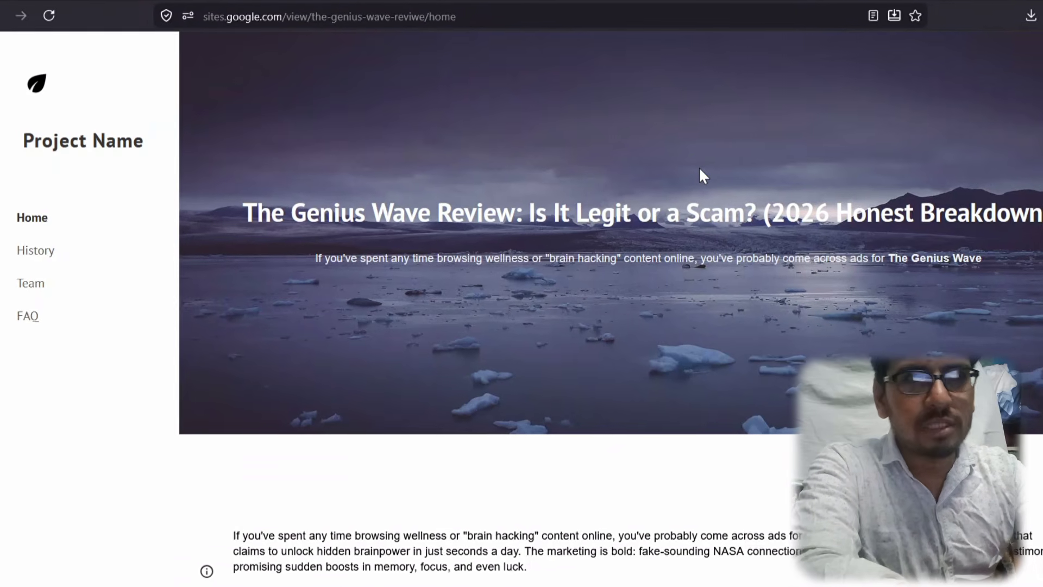
{"action": "scroll", "coordinate": [700, 169], "scroll_direction": "down", "scroll_amount": 1}
{"action": "scroll", "coordinate": [702, 170], "scroll_direction": "down", "scroll_amount": 15}
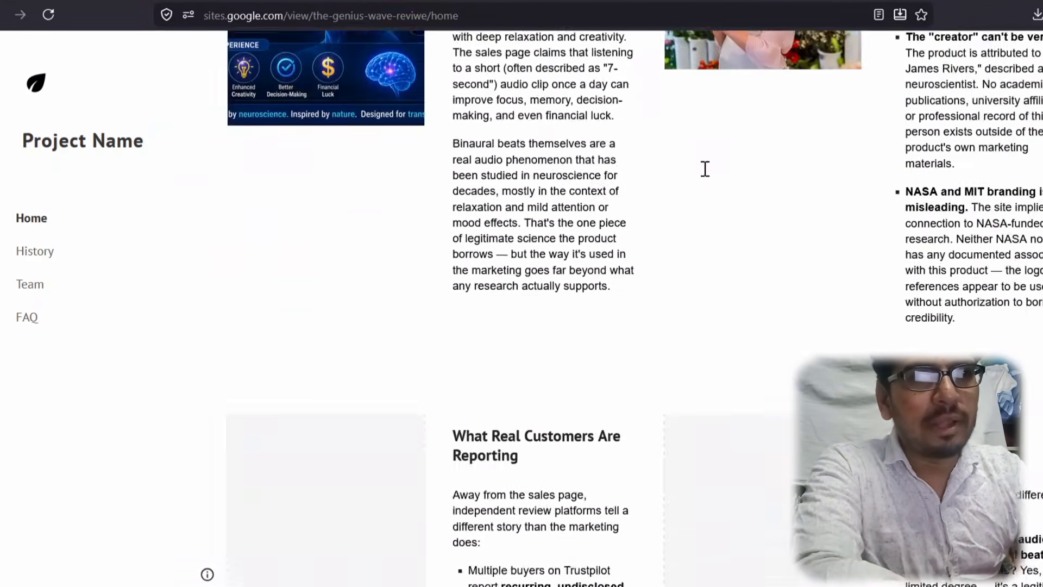
{"action": "scroll", "coordinate": [706, 168], "scroll_direction": "up", "scroll_amount": 12}
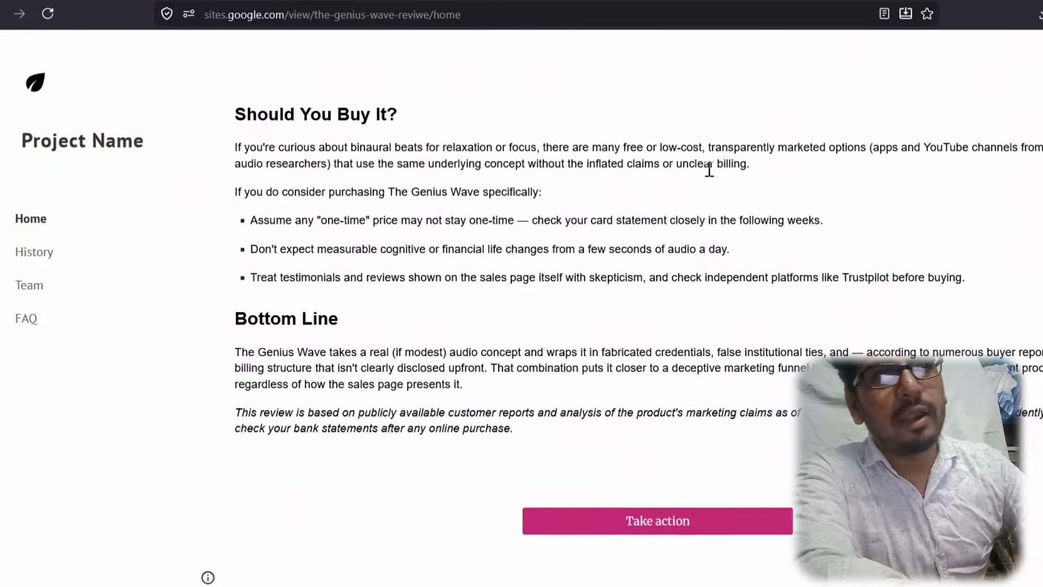
{"action": "scroll", "coordinate": [711, 169], "scroll_direction": "up", "scroll_amount": 5}
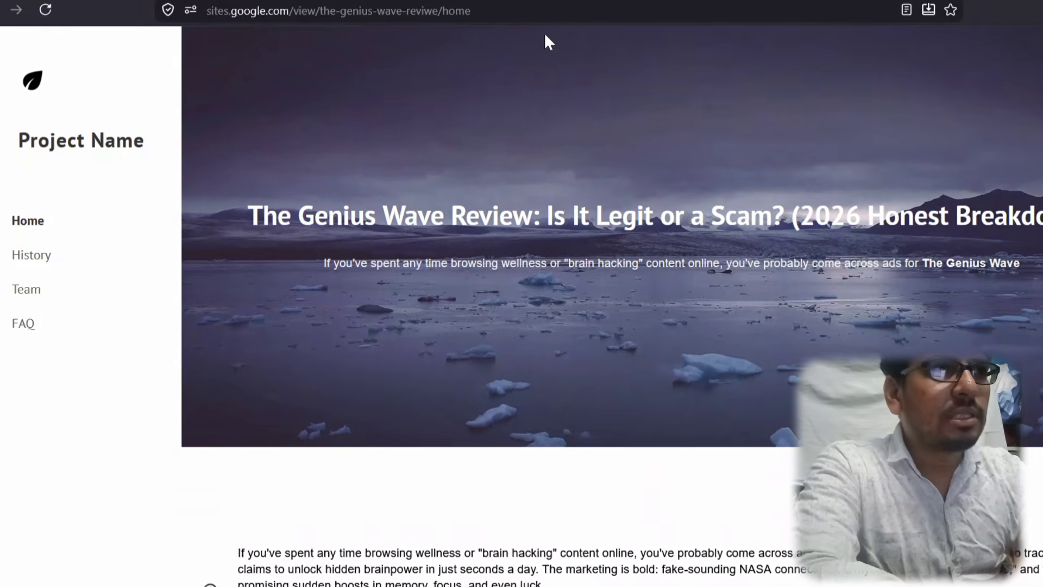
Step: Return to the Google Sites editor and select the site's "Project Name" header
{"action": "left_click", "coordinate": [462, 1]}
{"action": "left_click", "coordinate": [436, 108]}
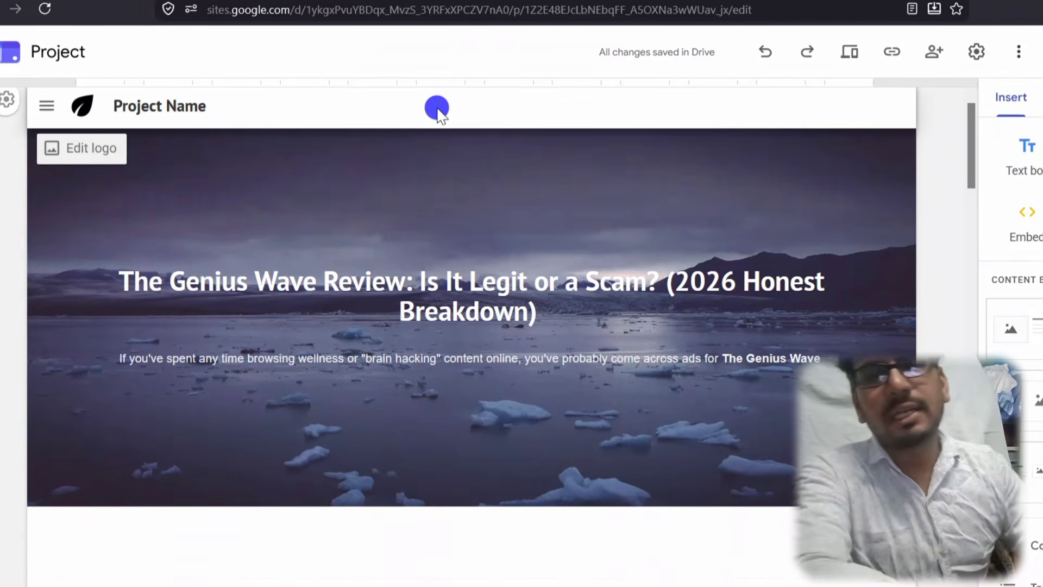